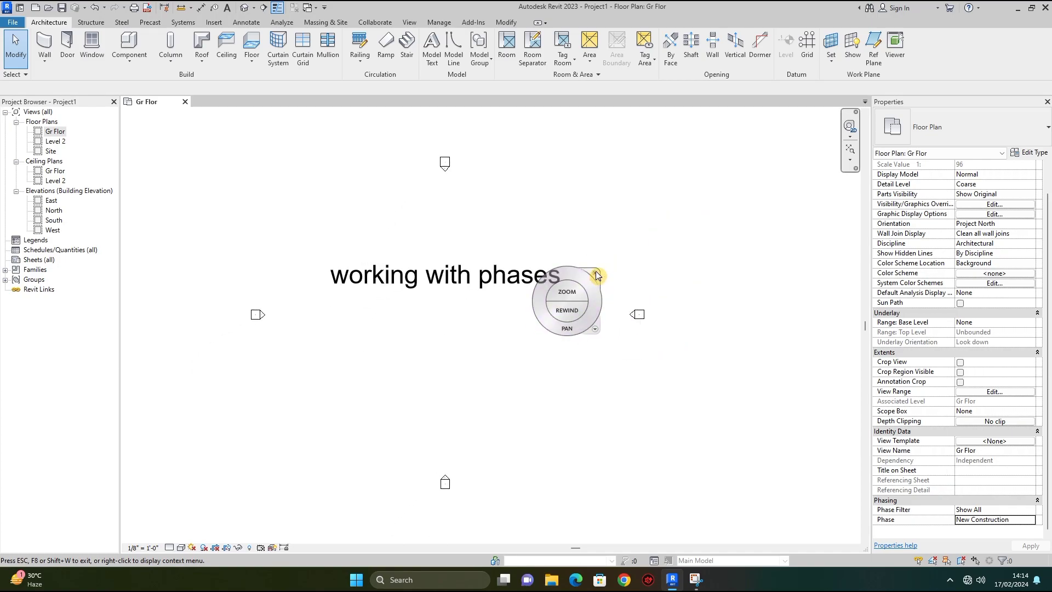
click(597, 275)
drag(484, 266, 308, 127)
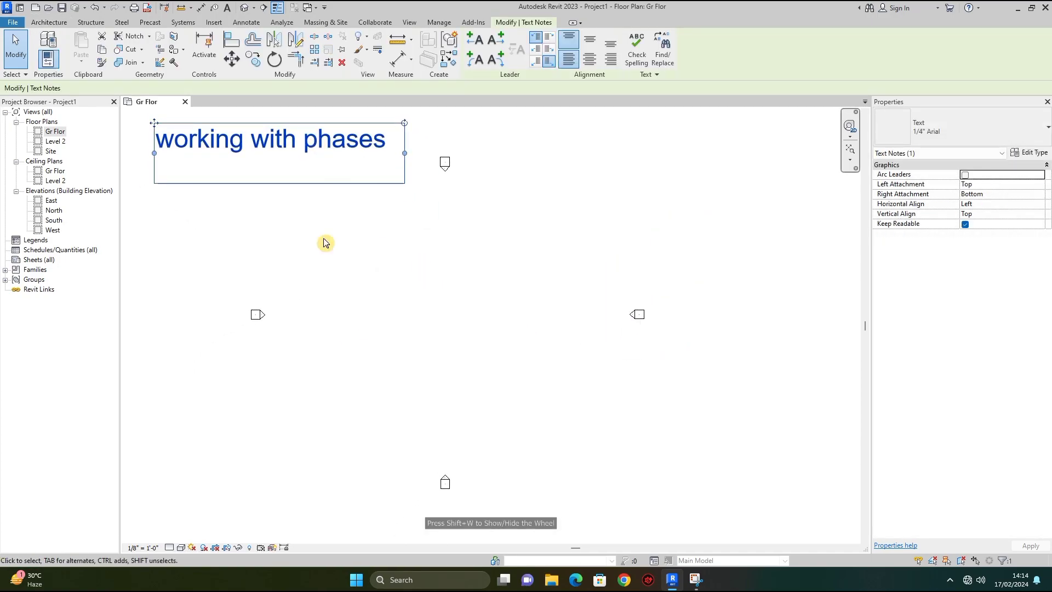
click(439, 24)
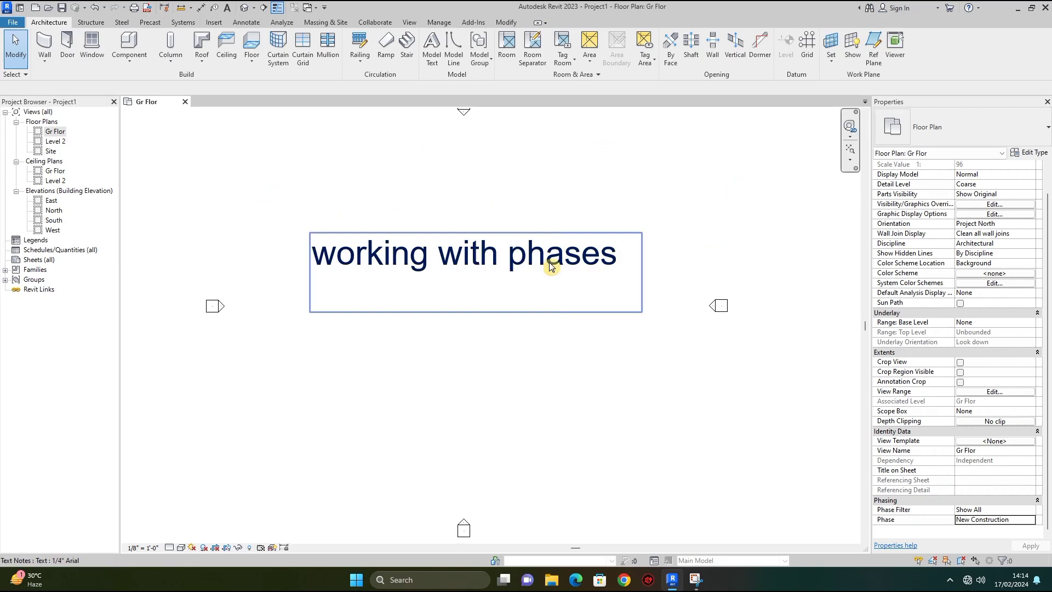
- Move the "working with phases" text note to the plan's upper-left area, clear of the space between the elevation markers
click(849, 128)
drag(794, 197, 680, 277)
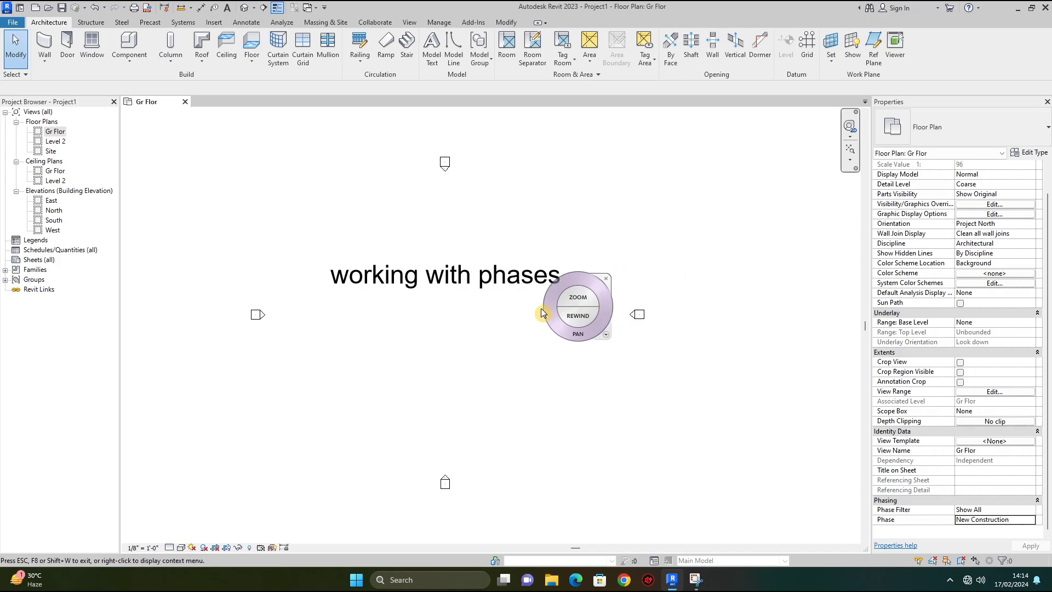
click(618, 277)
drag(482, 270, 311, 135)
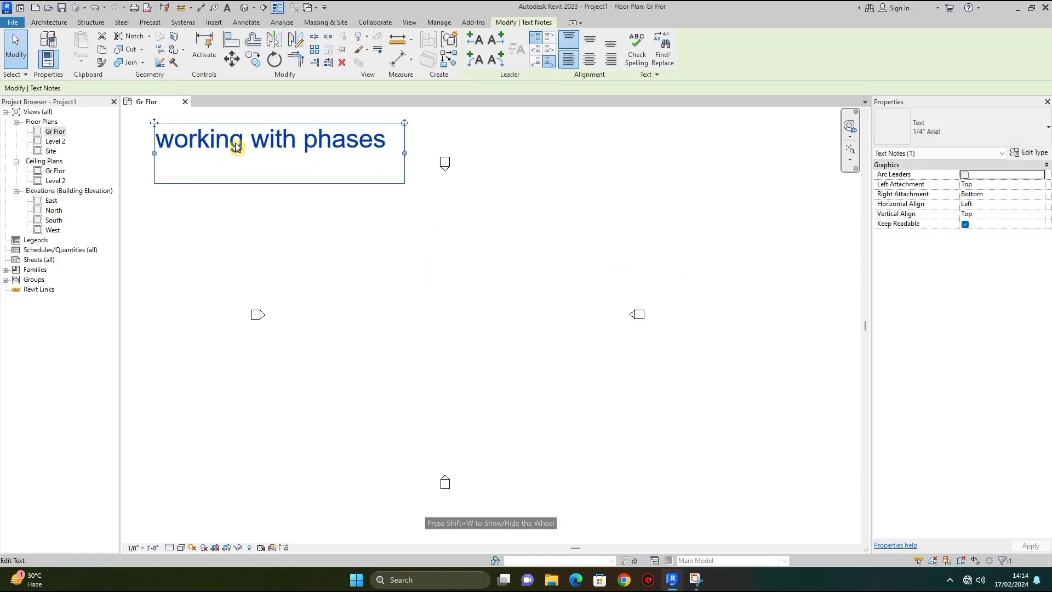
- Insert a project phase after Existing, name it Demolish, and accept the phasing settings
click(434, 25)
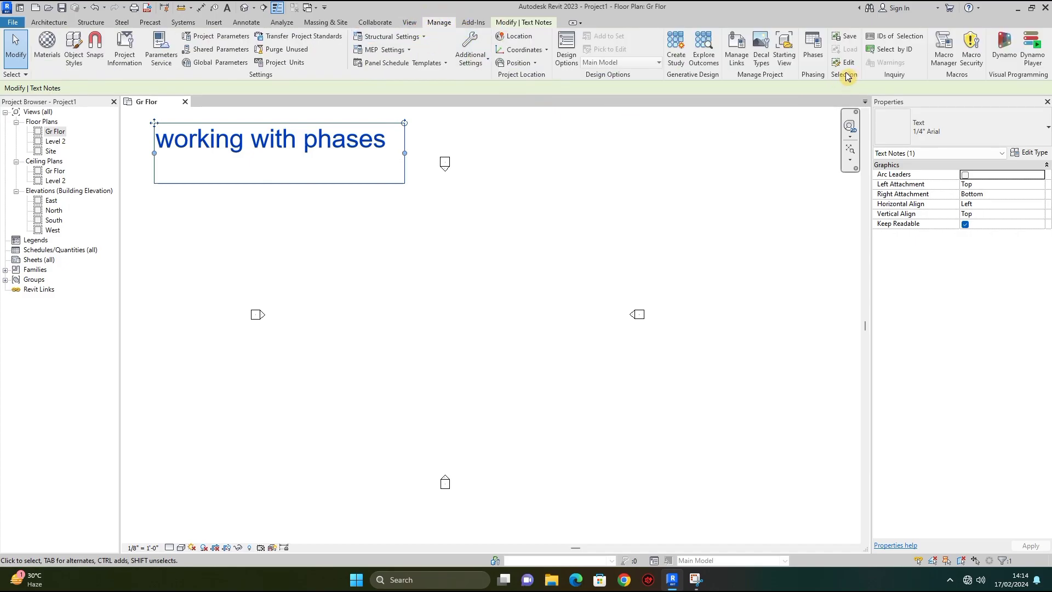
click(814, 53)
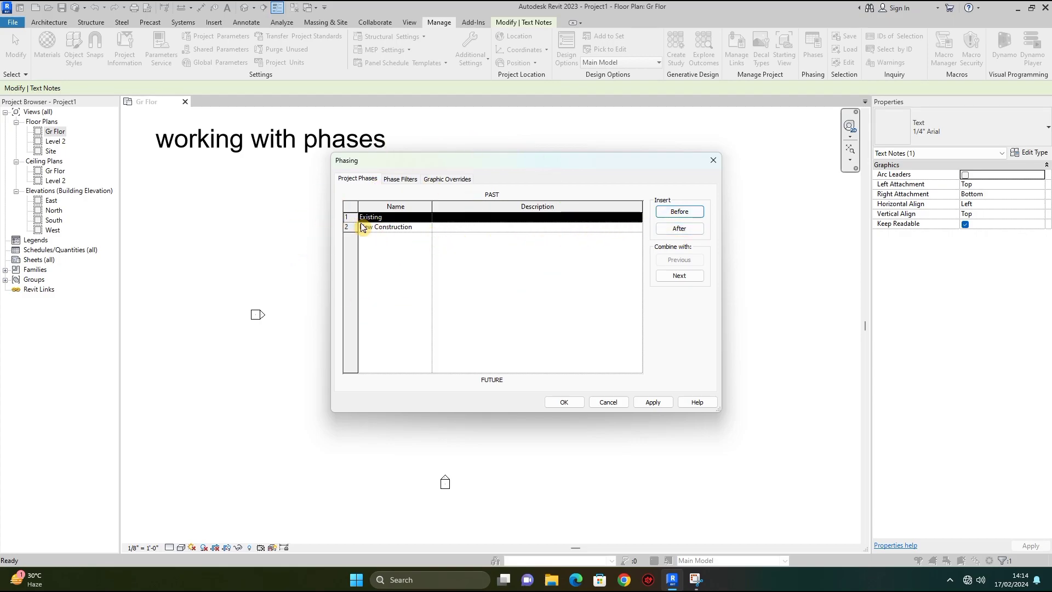
click(679, 228)
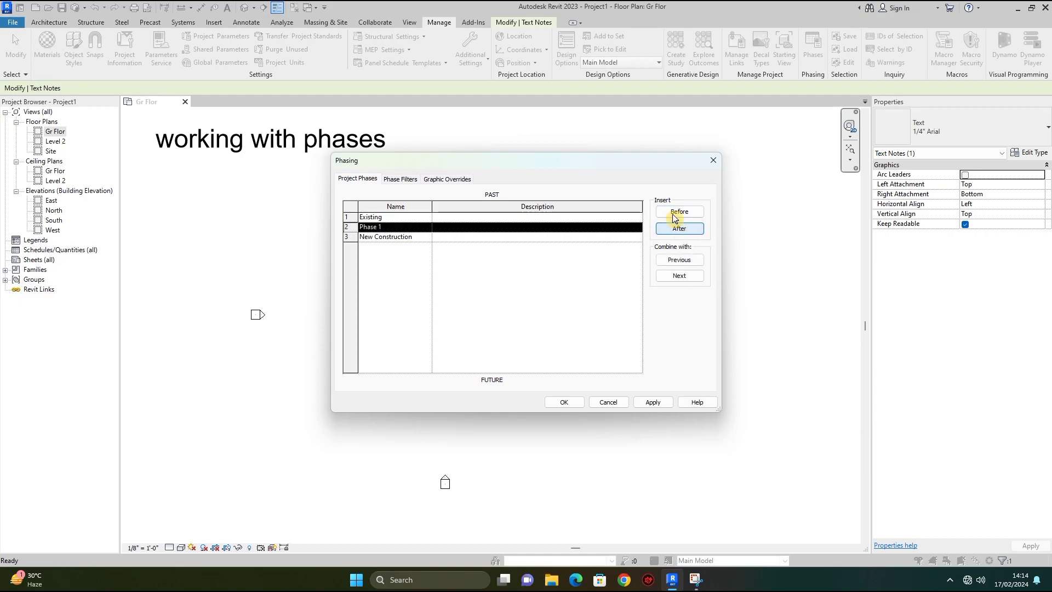
click(403, 226)
click(403, 226)
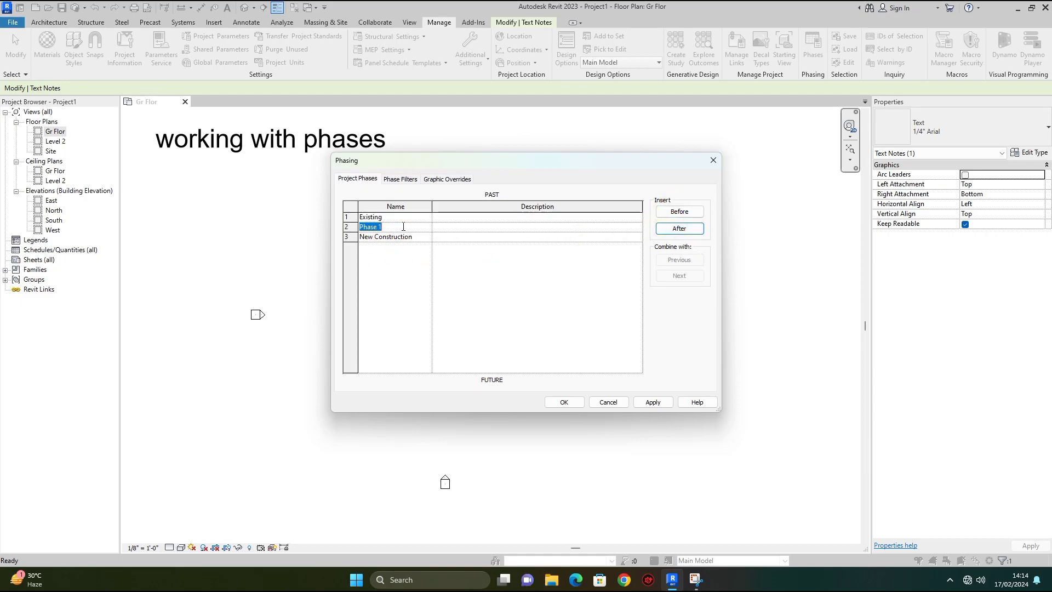
key(BackSpace)
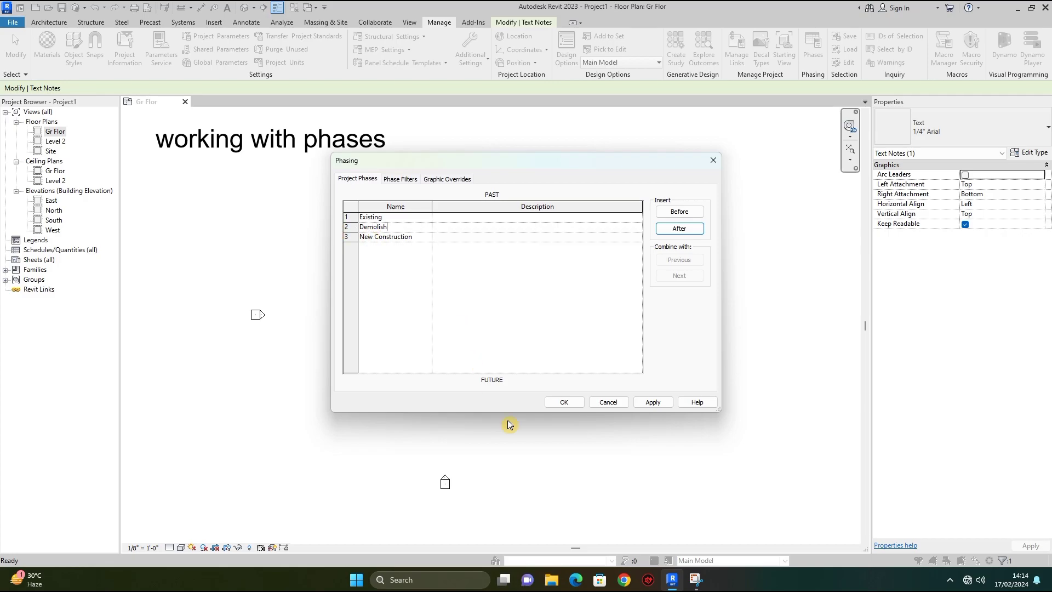
click(564, 402)
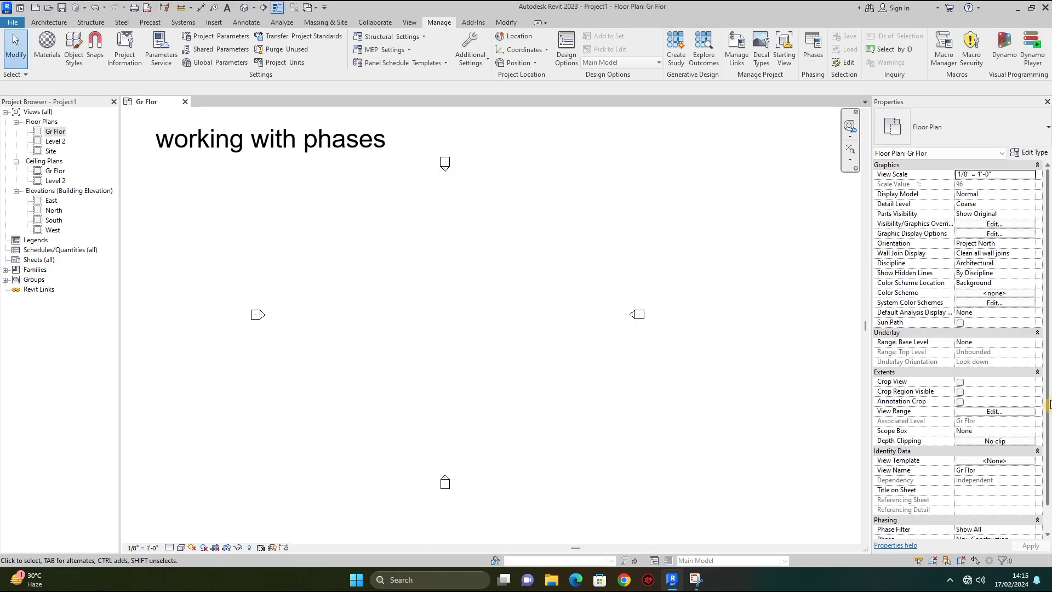
- Set the Gr Flor floor plan's Phase to Existing and open that view
scroll(1029, 458, down, 1)
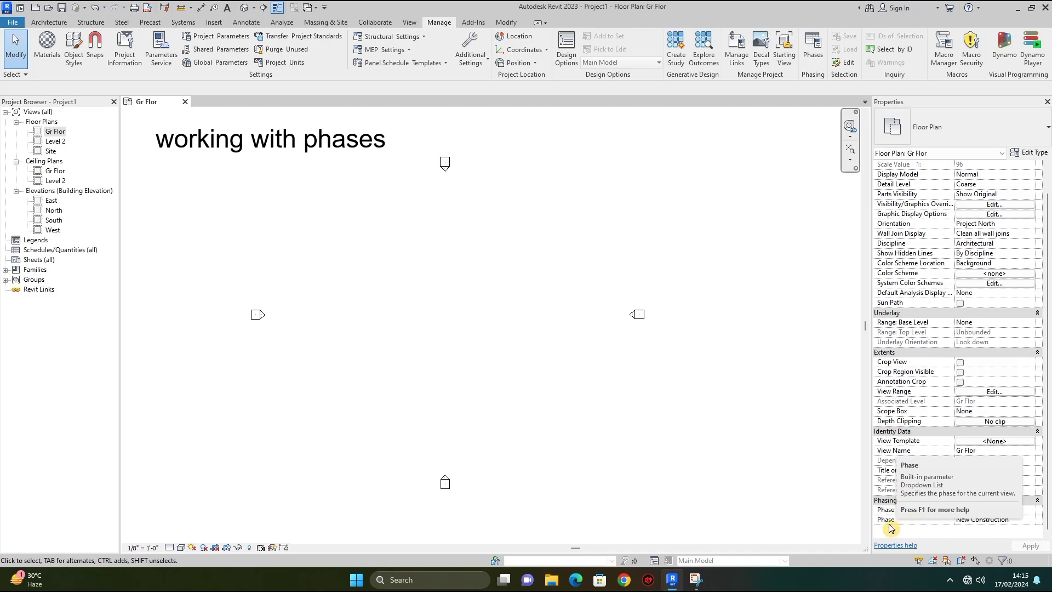
click(1032, 522)
click(1031, 522)
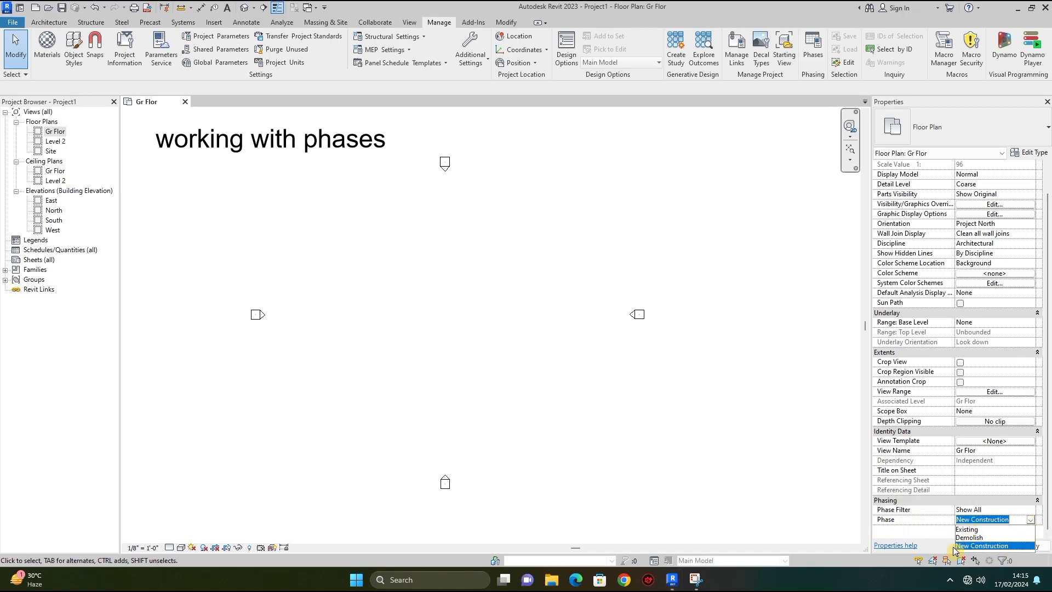
click(969, 529)
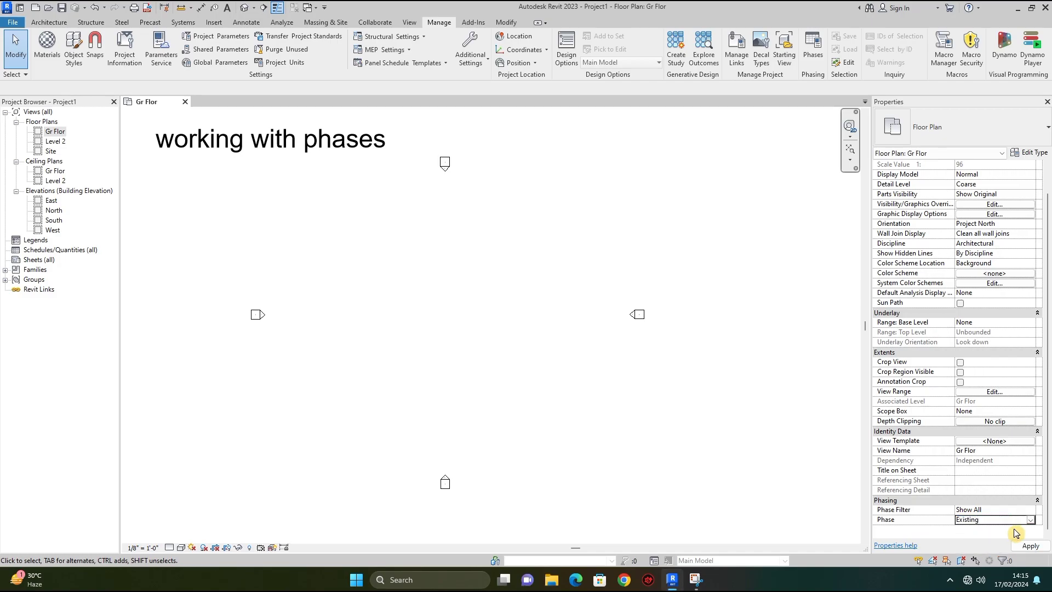
double_click(51, 133)
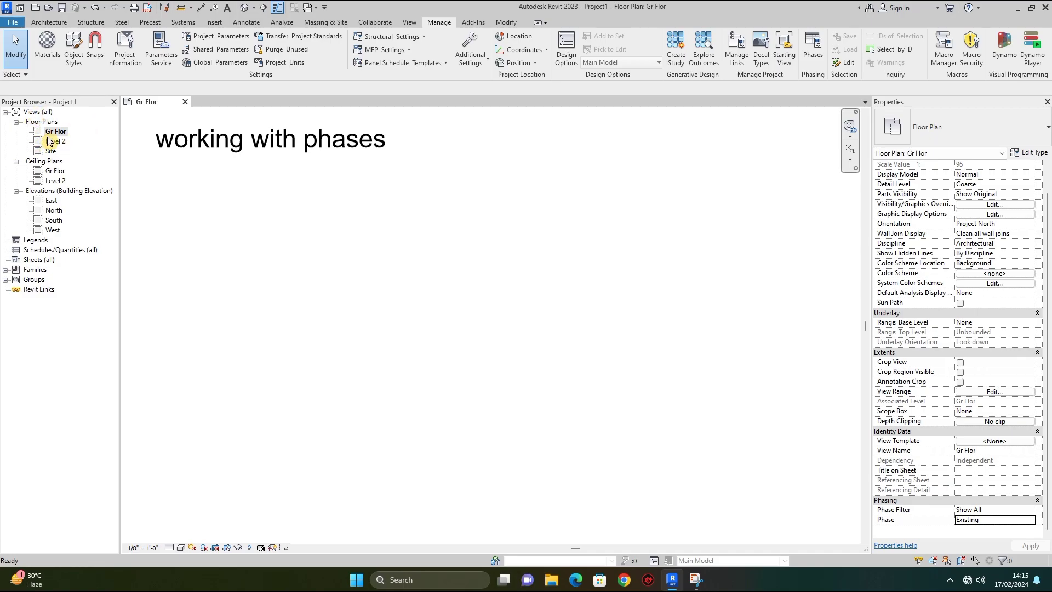
- Set up an architectural wall of type Generic - 6" with an unconnected height of 10' 0"
click(849, 126)
drag(707, 287, 514, 287)
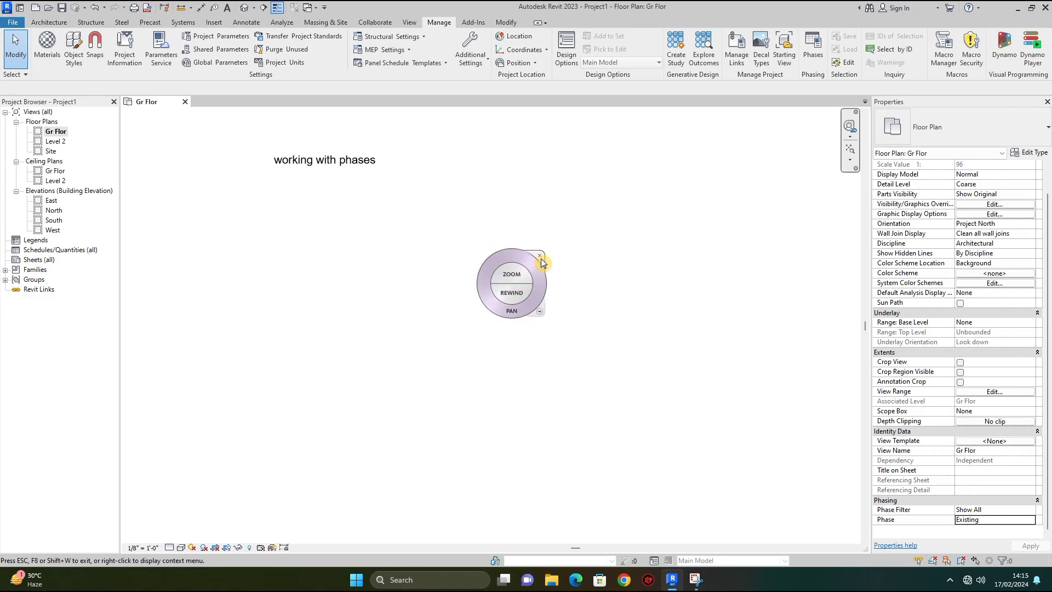
click(376, 193)
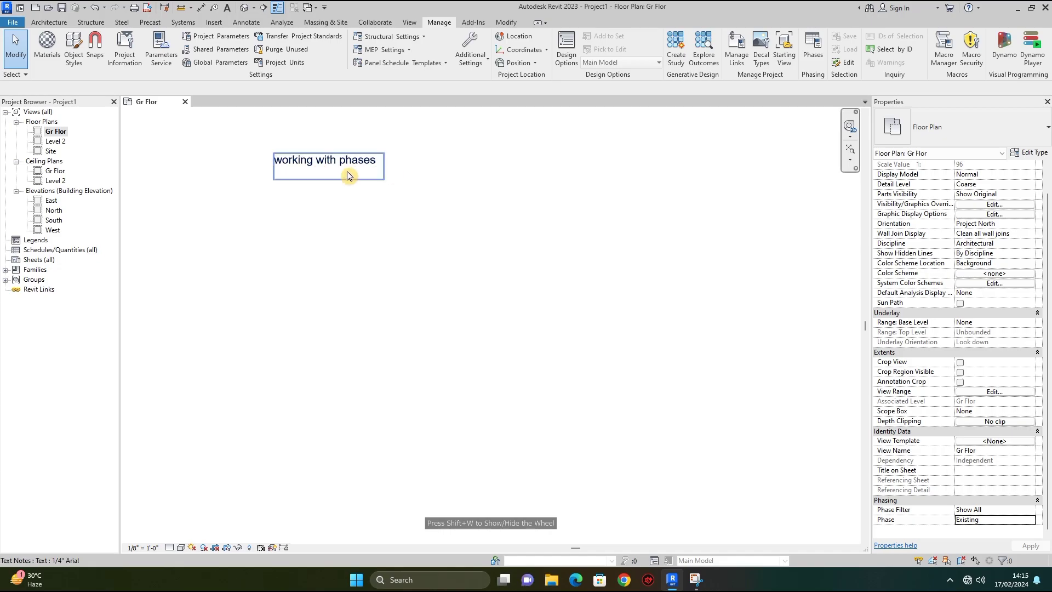
click(49, 22)
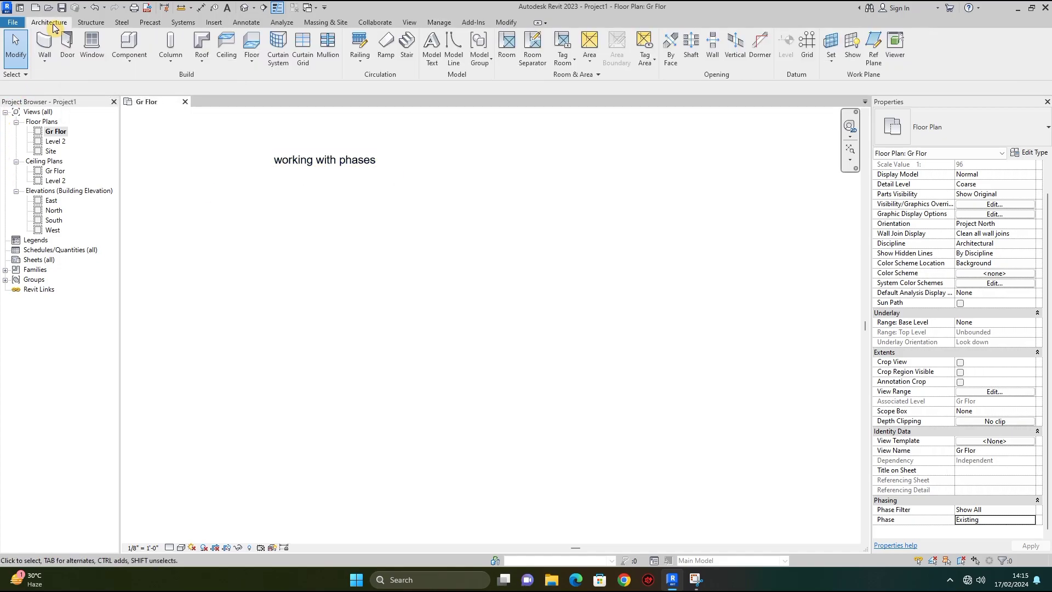
click(46, 60)
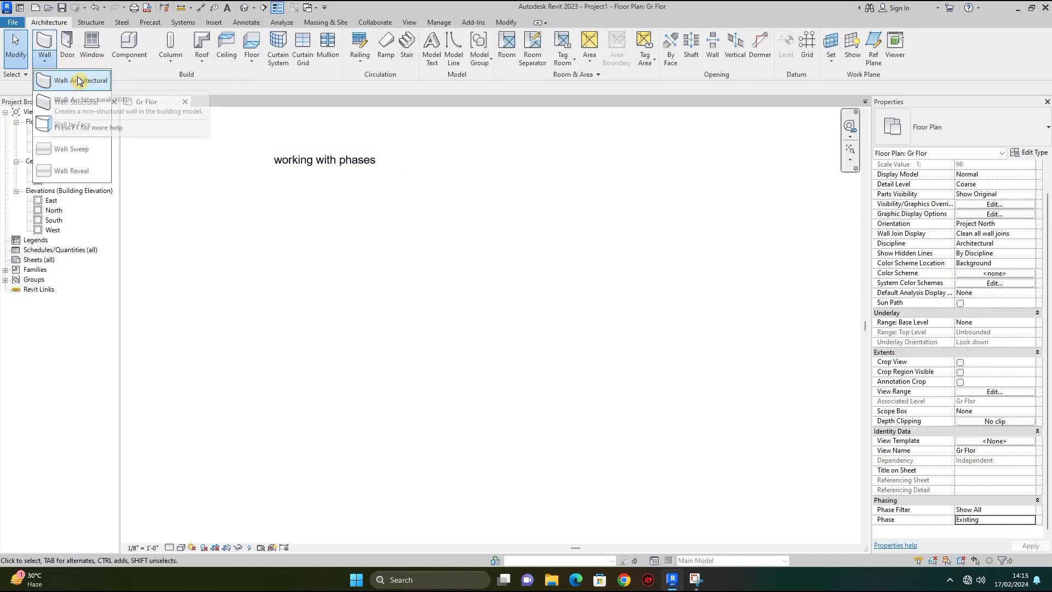
click(79, 81)
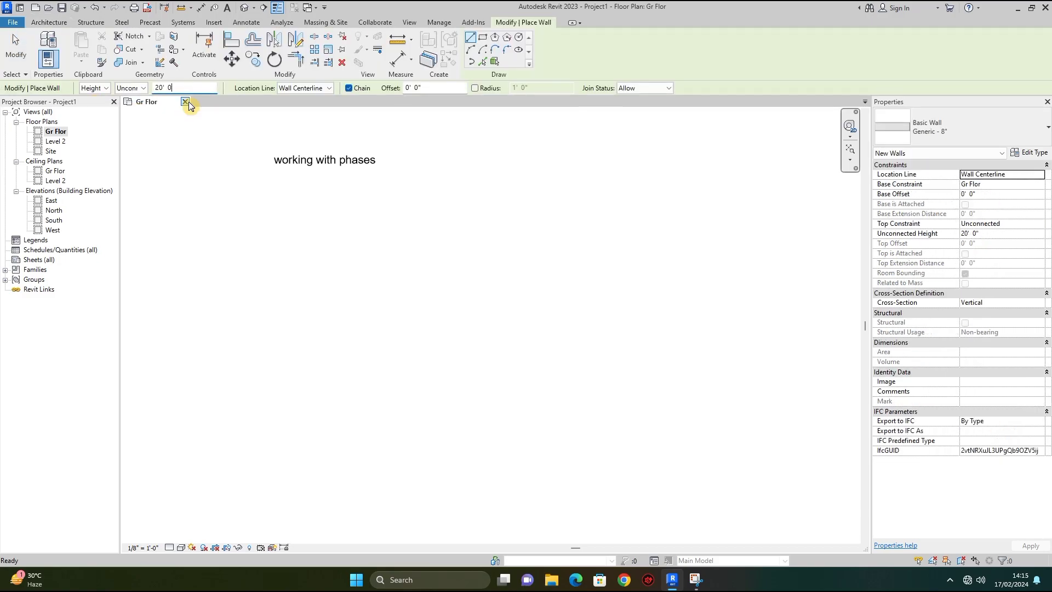
text(10)
key(Return)
click(1010, 131)
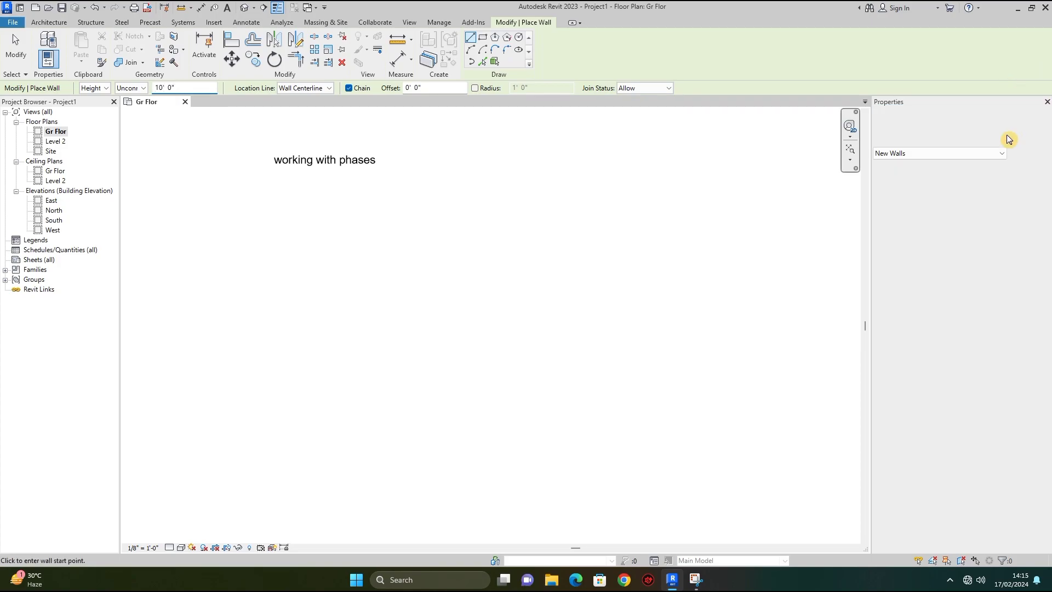
drag(1041, 298, 1038, 274)
click(892, 197)
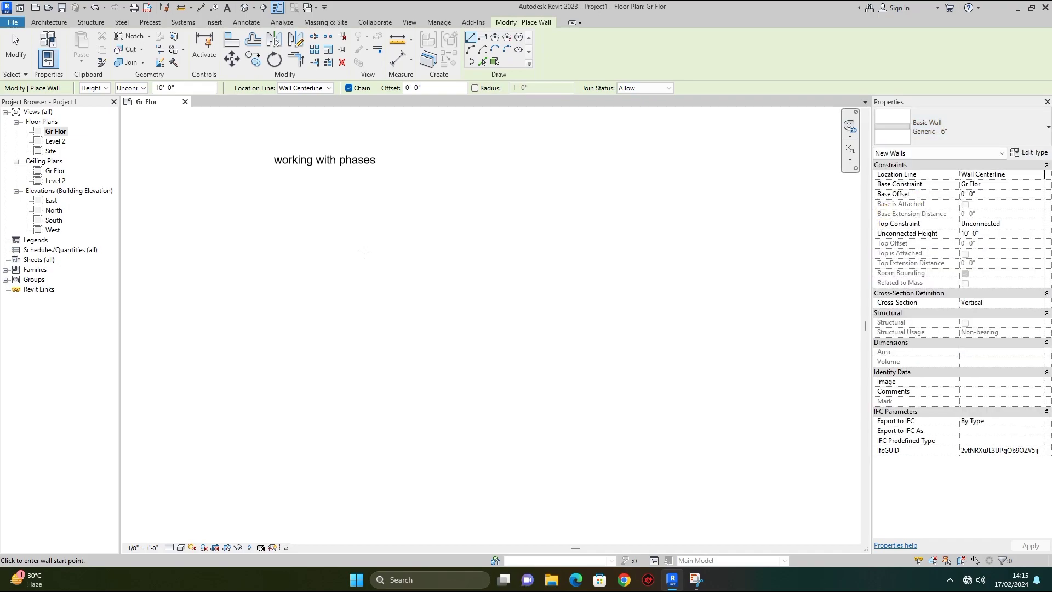
- Draw a rectangle of exterior walls about 44' by 32' below and right of the text note
click(485, 40)
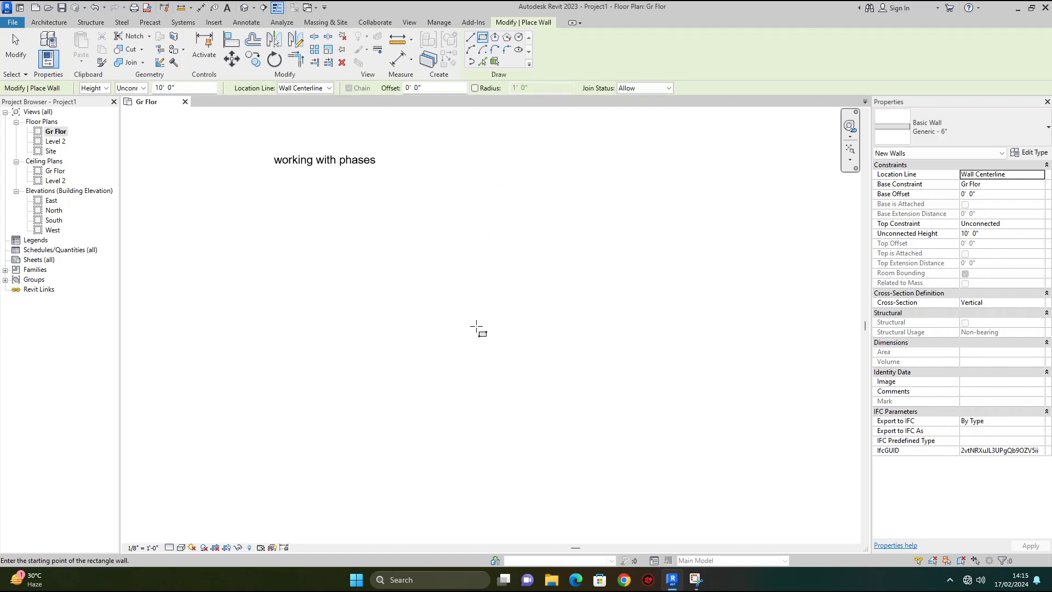
click(364, 245)
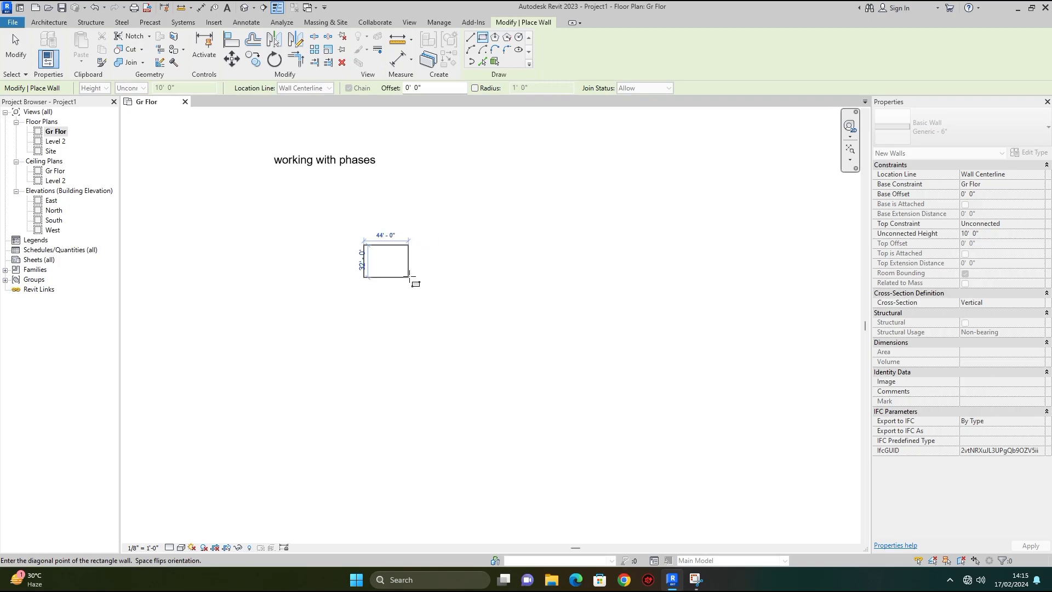
click(408, 277)
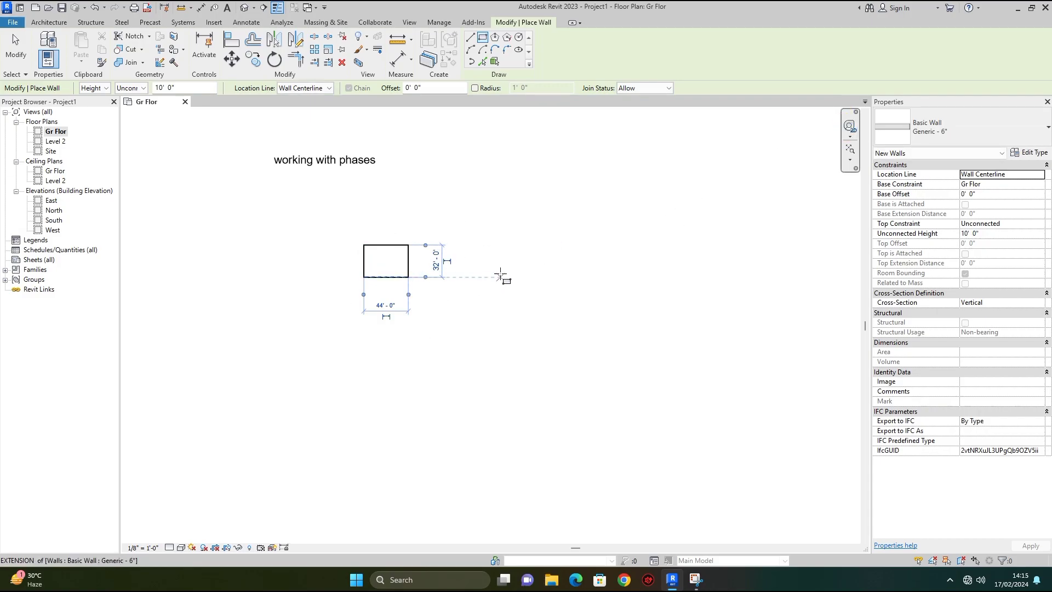
- End wall placement and move the "working with phases" text note down, close above the wall rectangle
click(849, 129)
drag(454, 249, 833, 488)
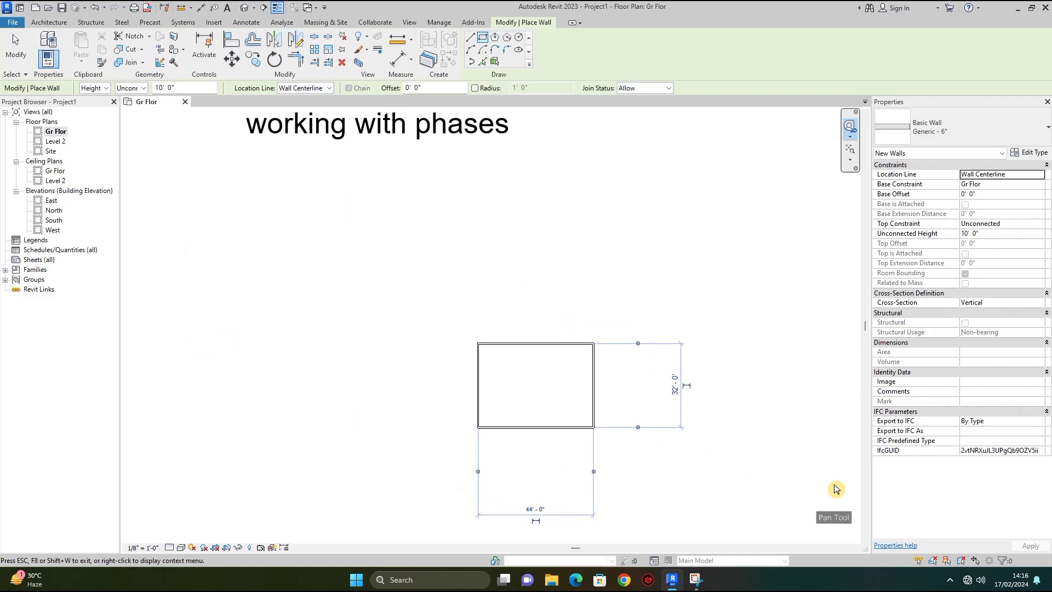
click(489, 283)
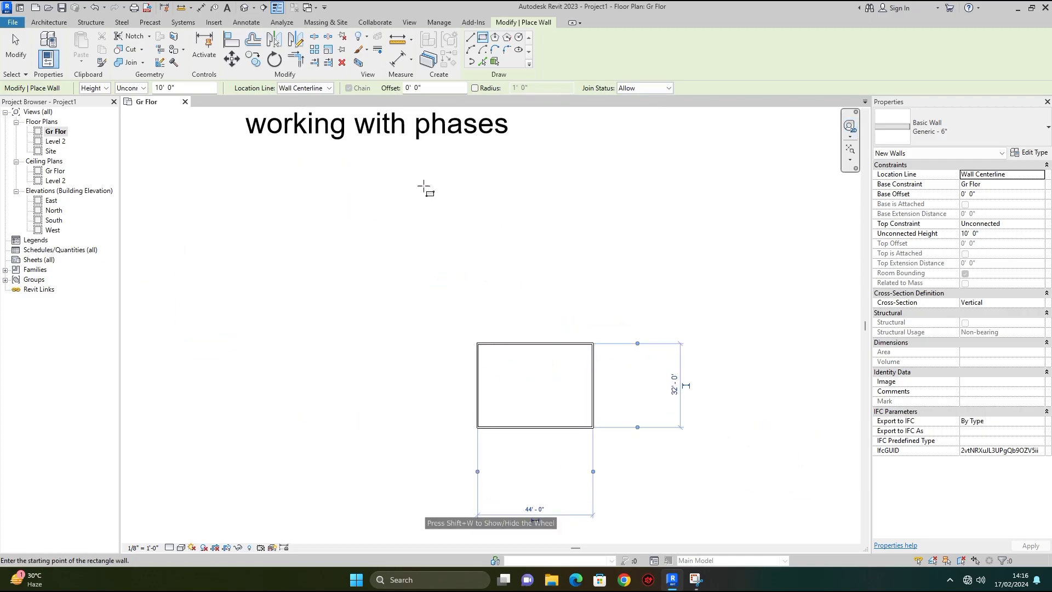
key(Escape)
key(Escape)
click(405, 146)
drag(411, 206, 438, 279)
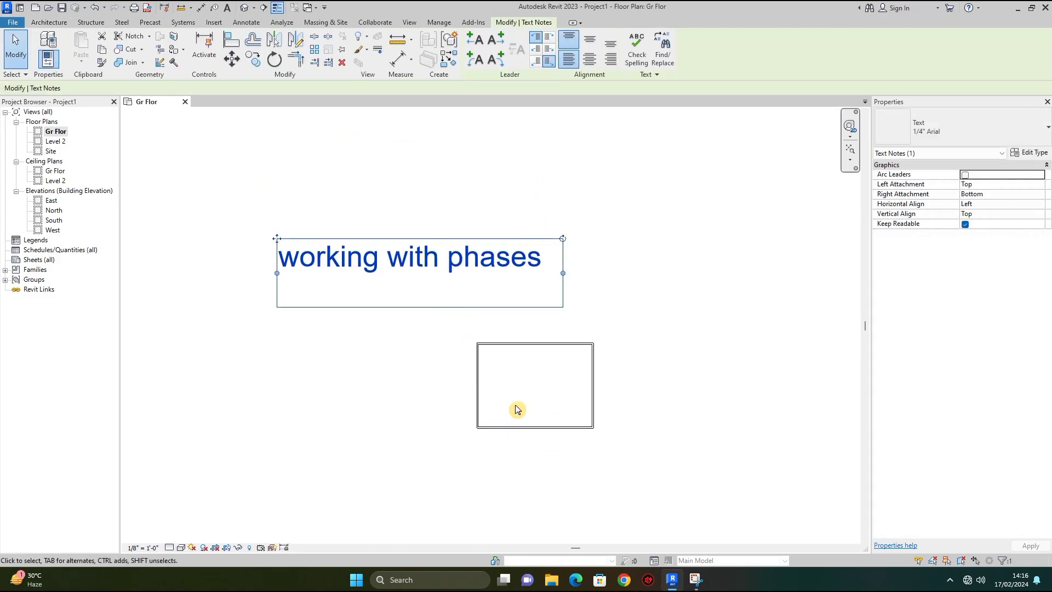
- Draw a vertical architectural partition from the upper to the lower exterior wall, about a quarter of the way from the left wall
click(848, 127)
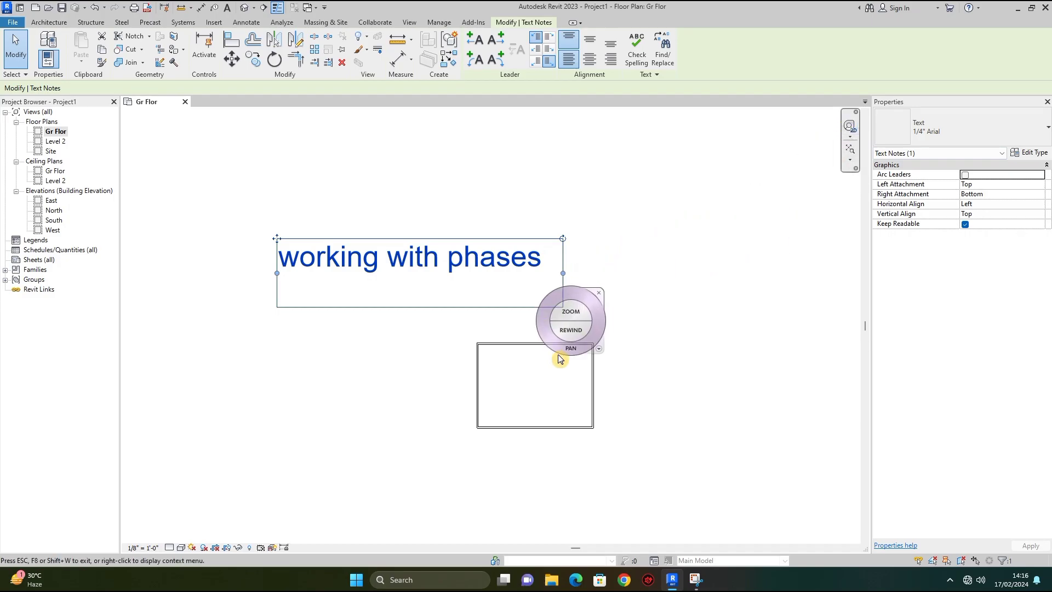
mouse_move(544, 463)
mouse_down()
mouse_move(543, 475)
mouse_move(546, 448)
mouse_up()
drag(592, 482, 404, 469)
key(Escape)
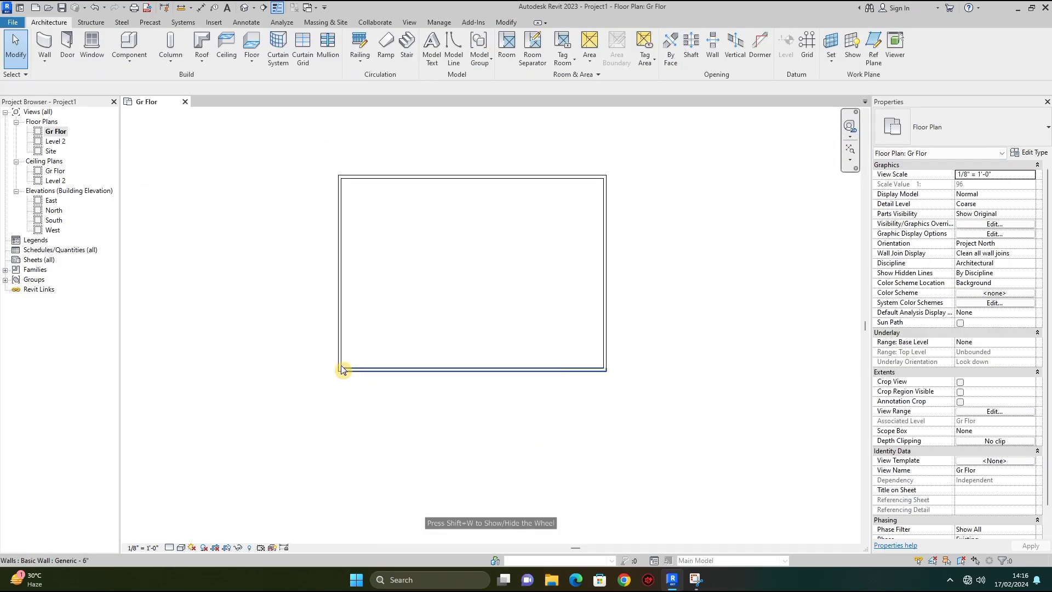
click(44, 61)
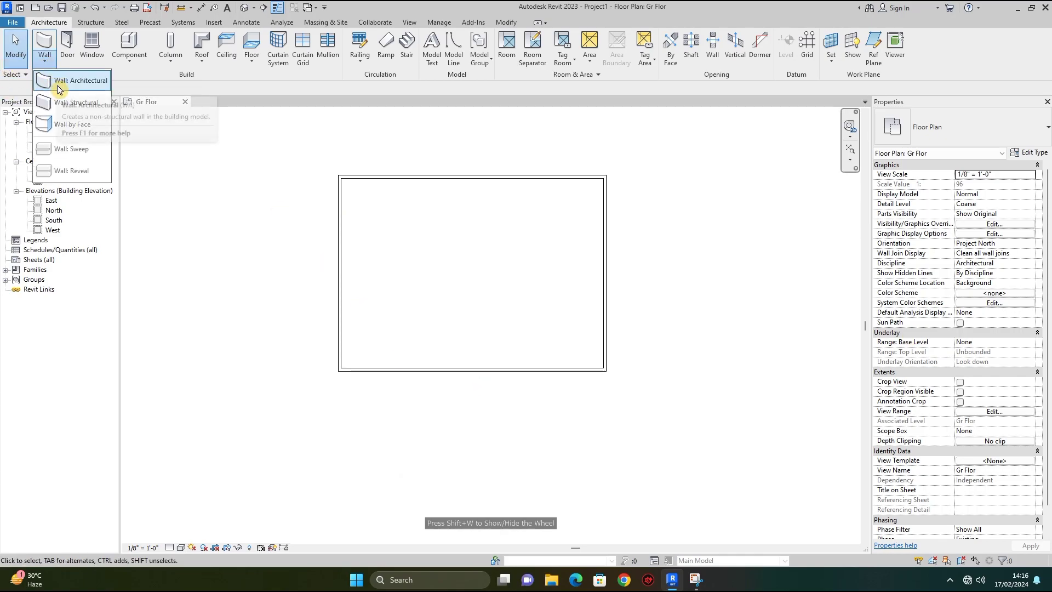
click(66, 81)
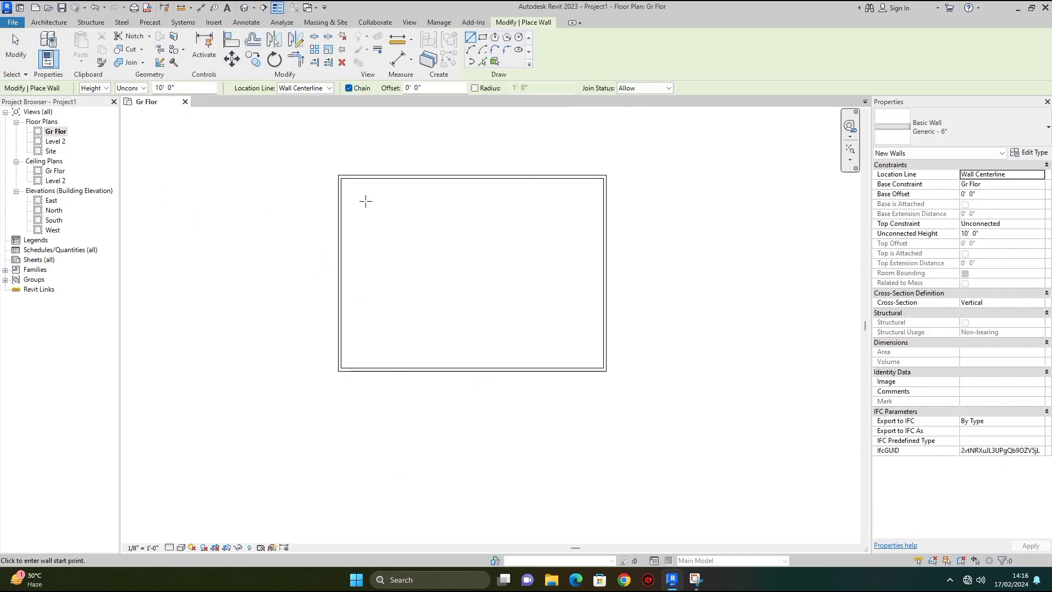
click(408, 177)
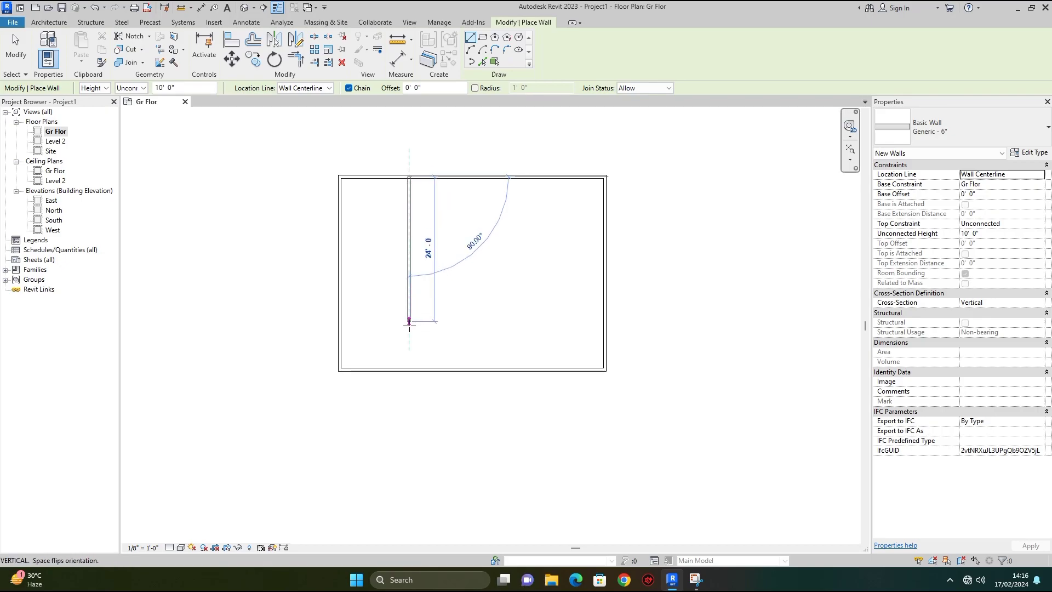
click(409, 370)
key(Escape)
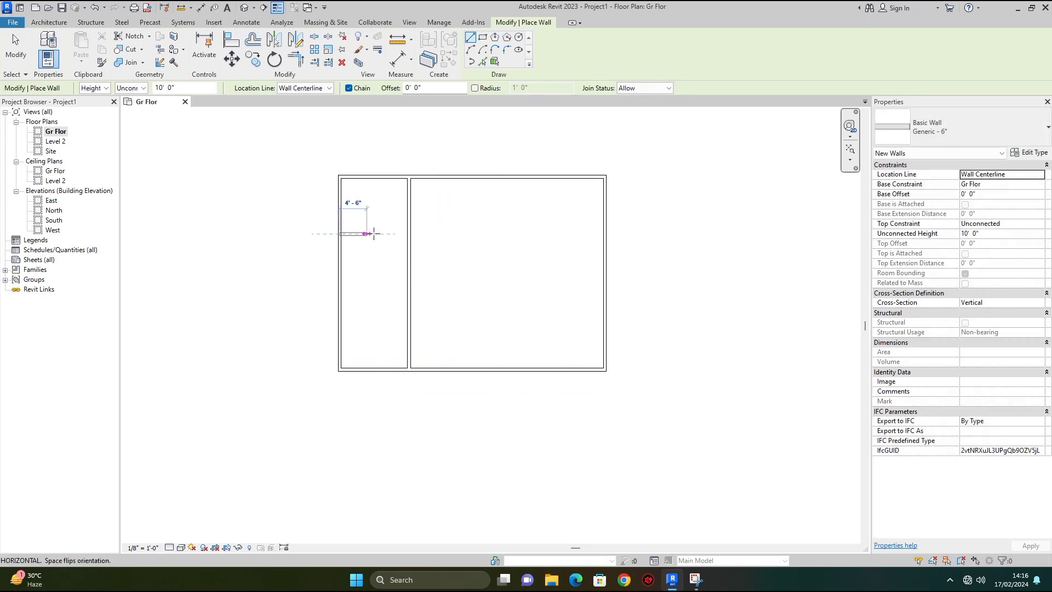
- Draw two horizontal partitions between the left exterior wall and the vertical partition, dividing the narrow strip into three rooms
click(340, 234)
click(409, 234)
key(Escape)
click(340, 312)
click(409, 312)
key(Escape)
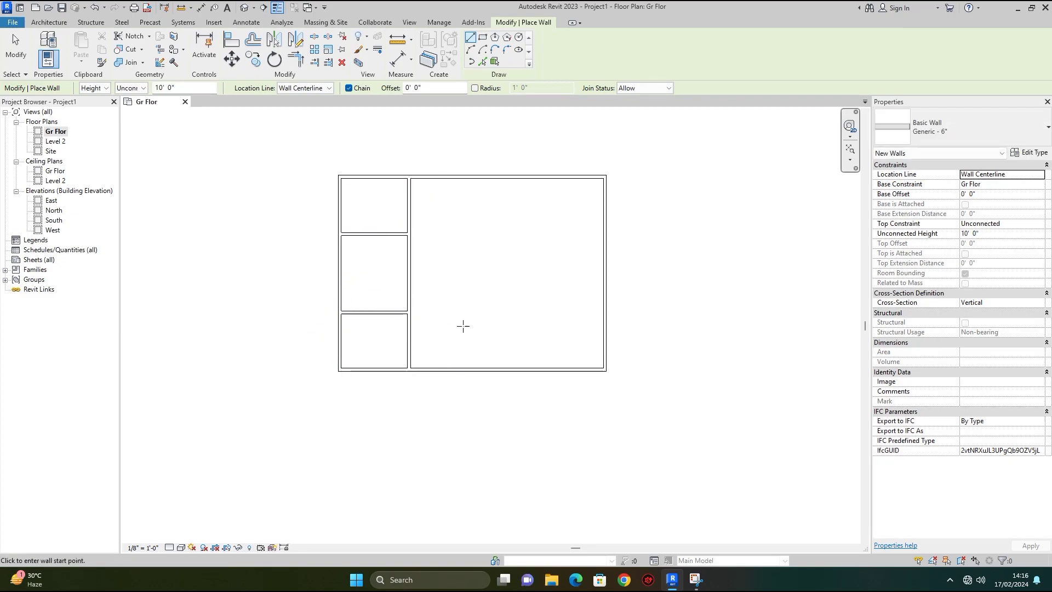
- Draw an L-shaped partition enclosing the upper-right corner room, running about 14' 6" down from the upper exterior wall and across to the right exterior wall
click(493, 177)
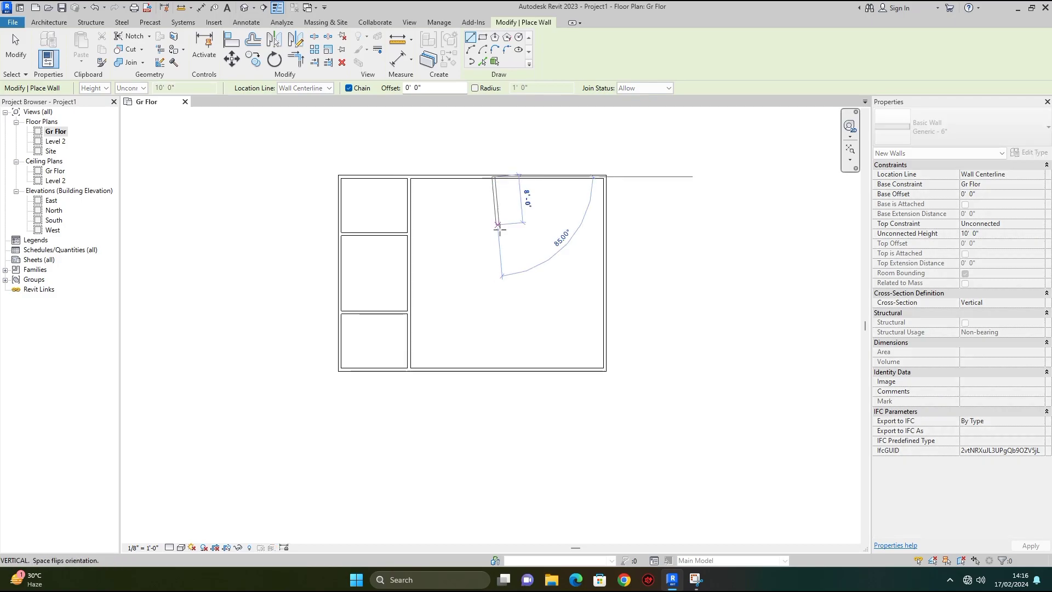
click(493, 263)
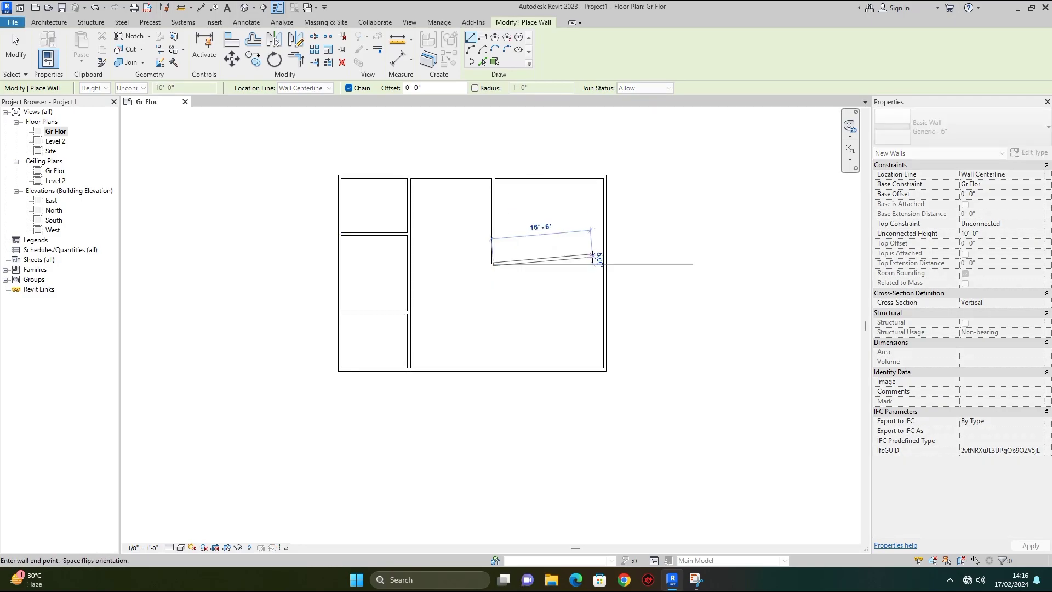
click(603, 263)
key(Escape)
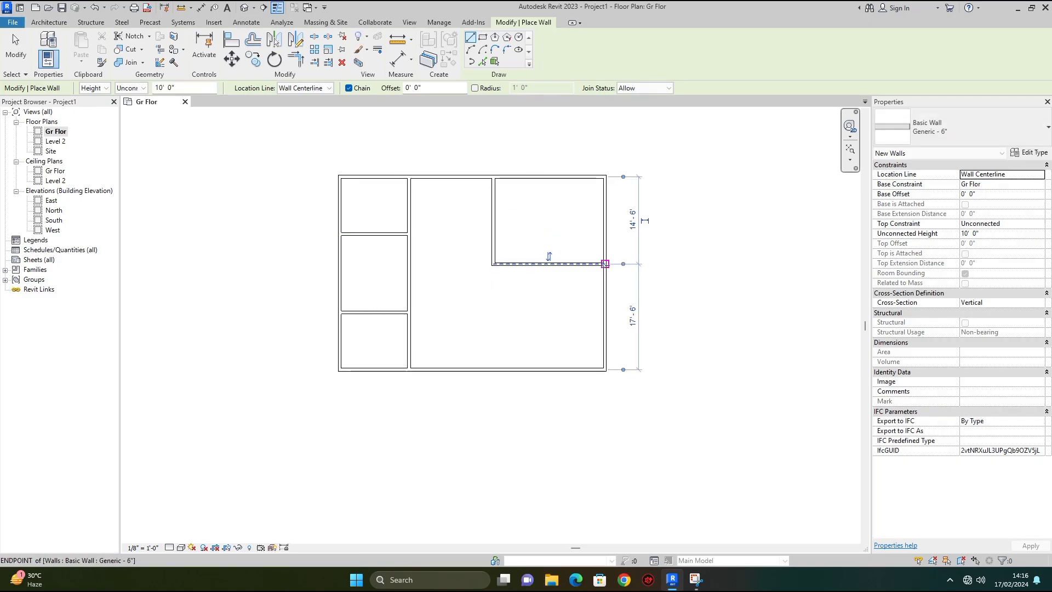
- Draw a vertical partition from the middle of the new room's lower wall to the lower exterior wall and end wall placement
click(548, 266)
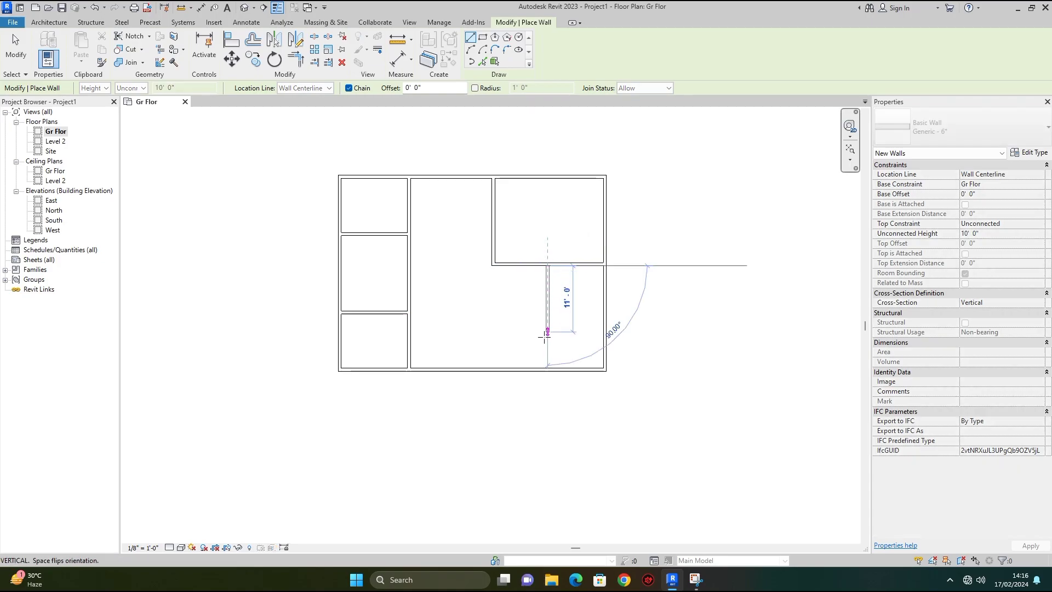
click(548, 369)
key(Escape)
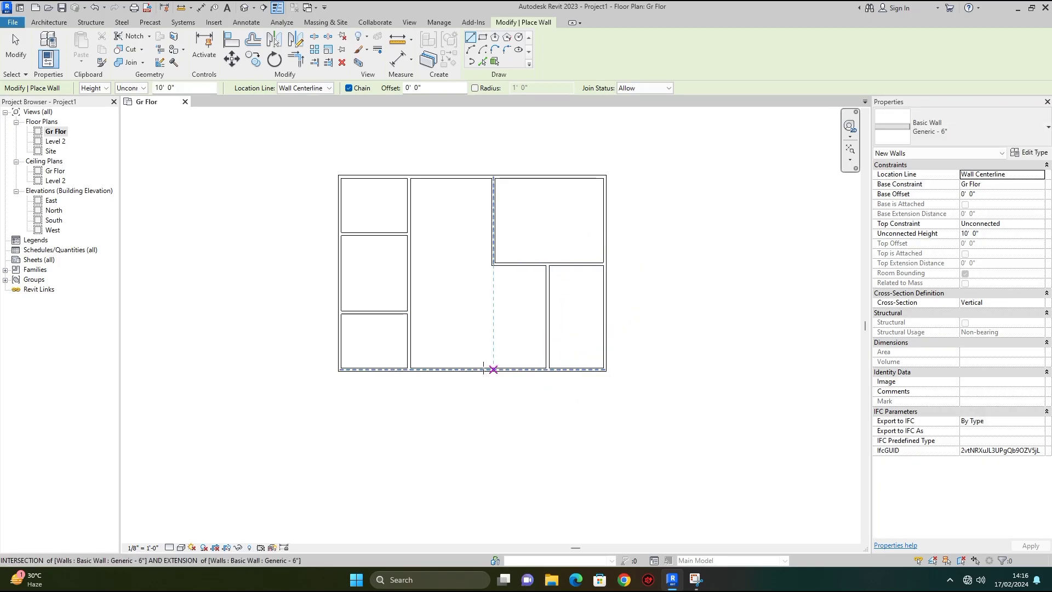
key(Escape)
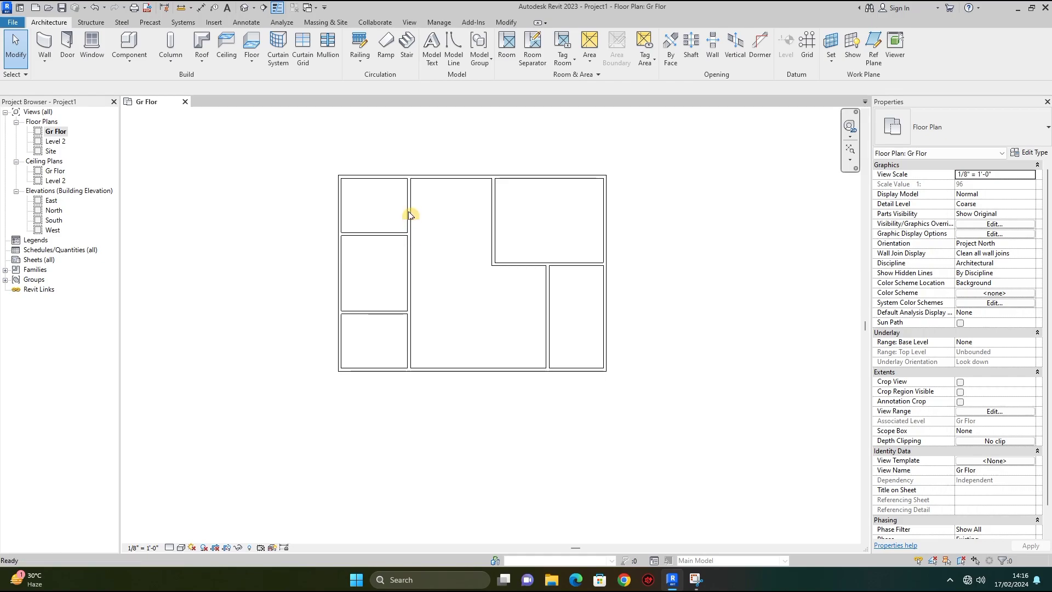
- Place five Single-Flush 36" x 84" doors in the partitions, one for each of the three left rooms and the two right rooms
key(d)
key(r)
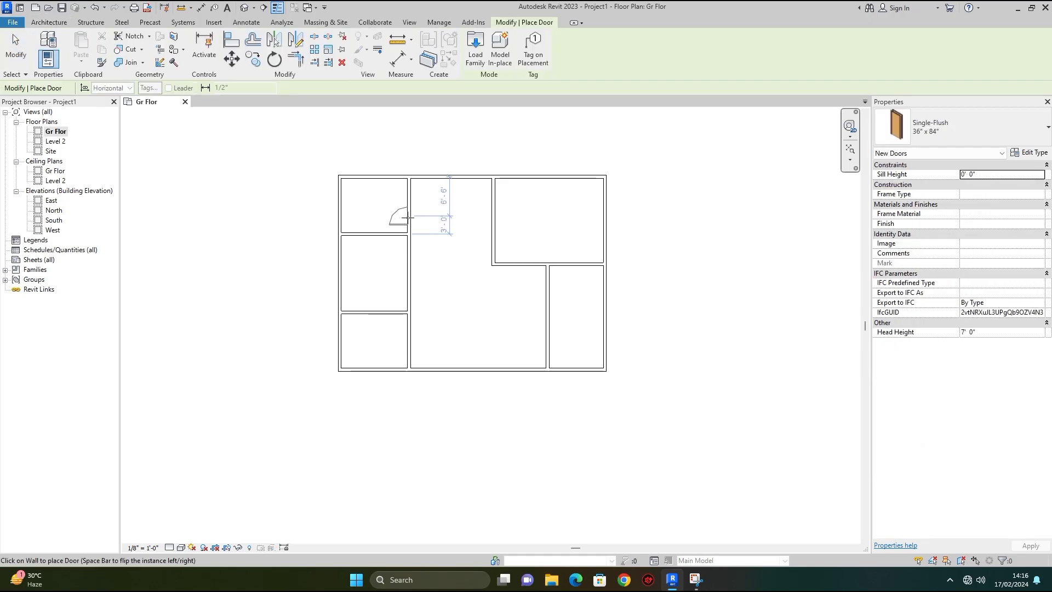
click(406, 218)
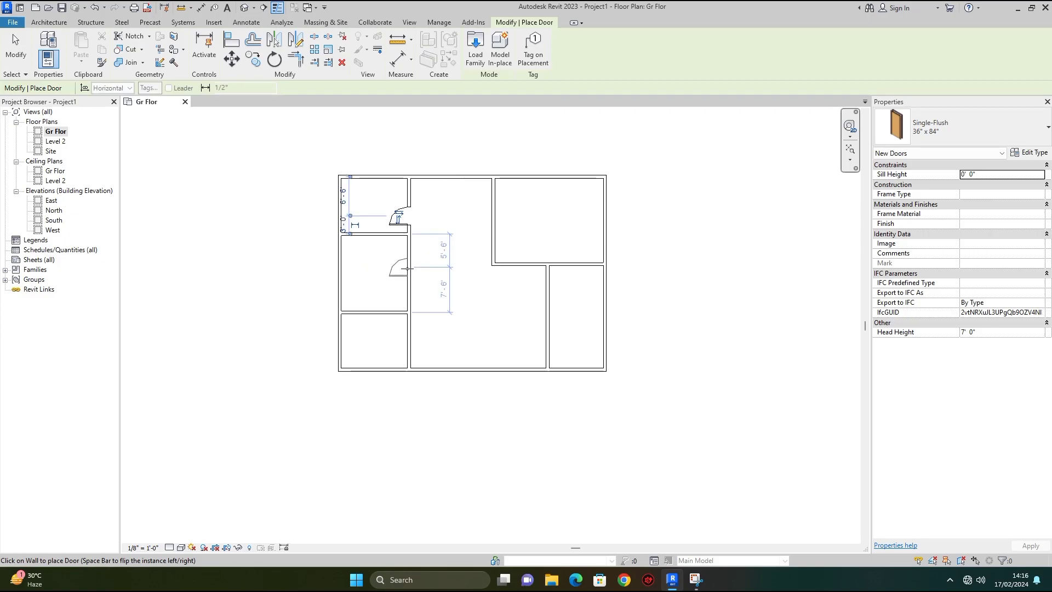
click(408, 271)
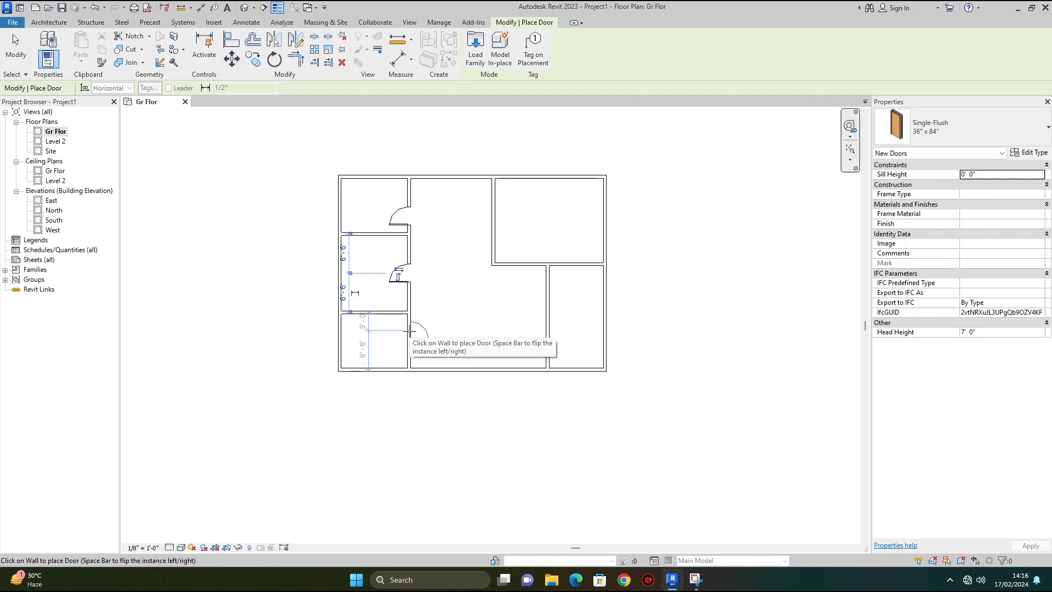
click(409, 330)
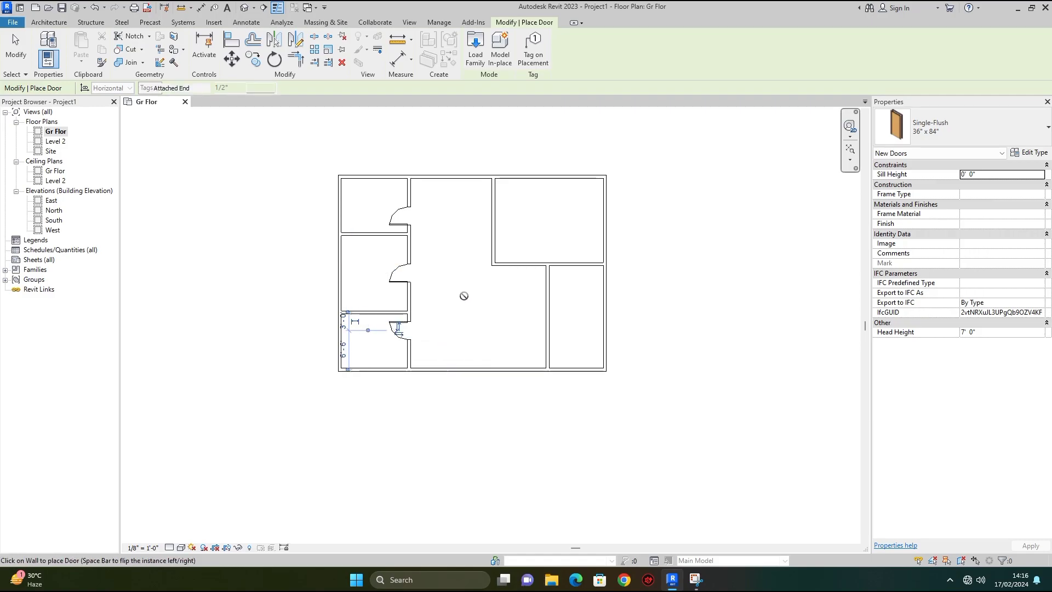
click(509, 257)
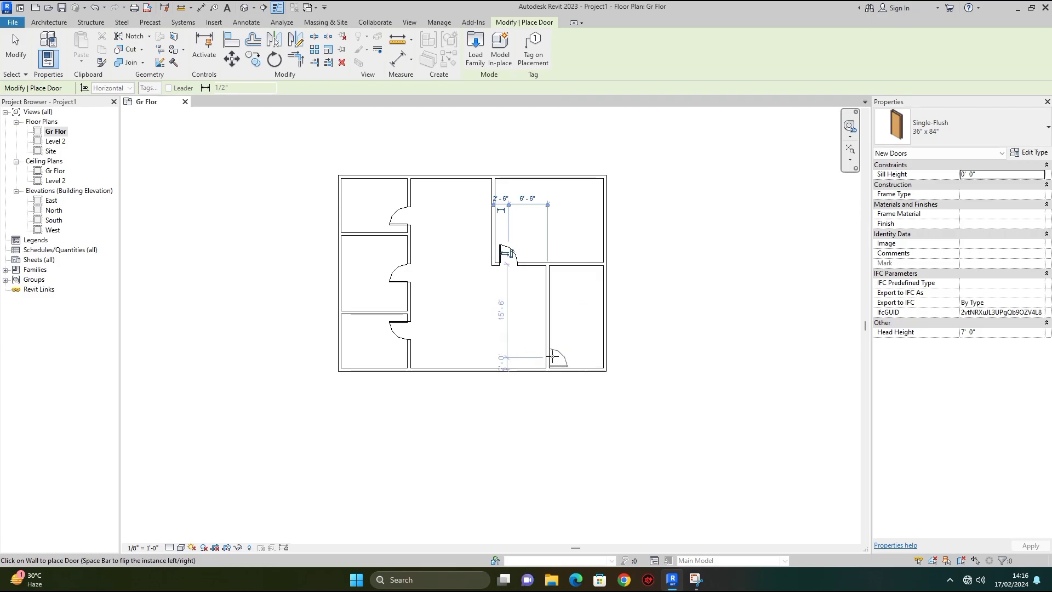
click(549, 355)
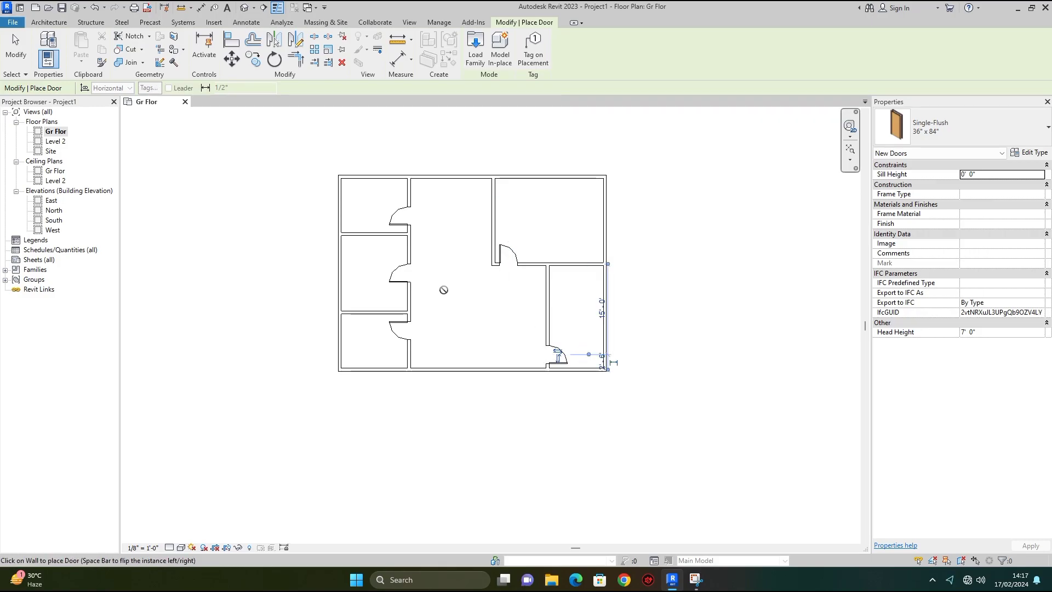
- Place tagged Fixed 36" x 48" windows in the exterior walls: one per left room, one in the upper middle, and one in the lower-right room
key(w)
key(n)
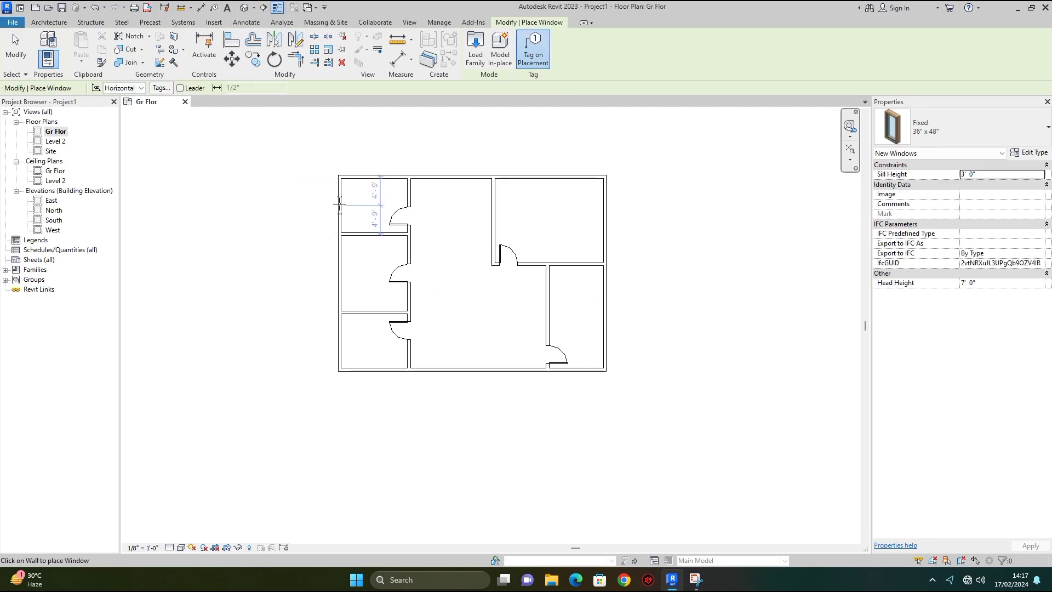
click(339, 205)
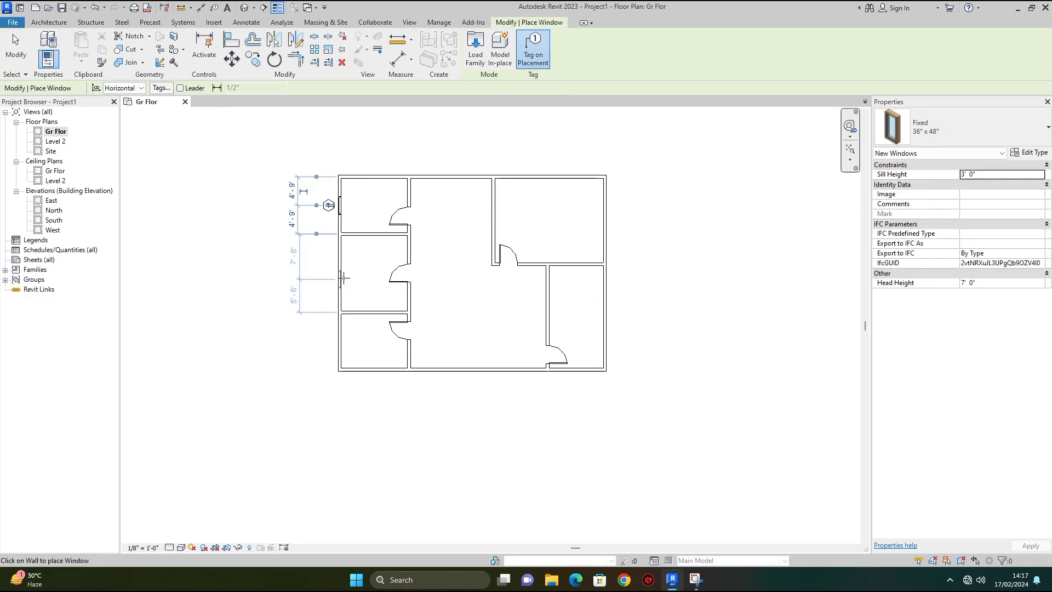
click(340, 271)
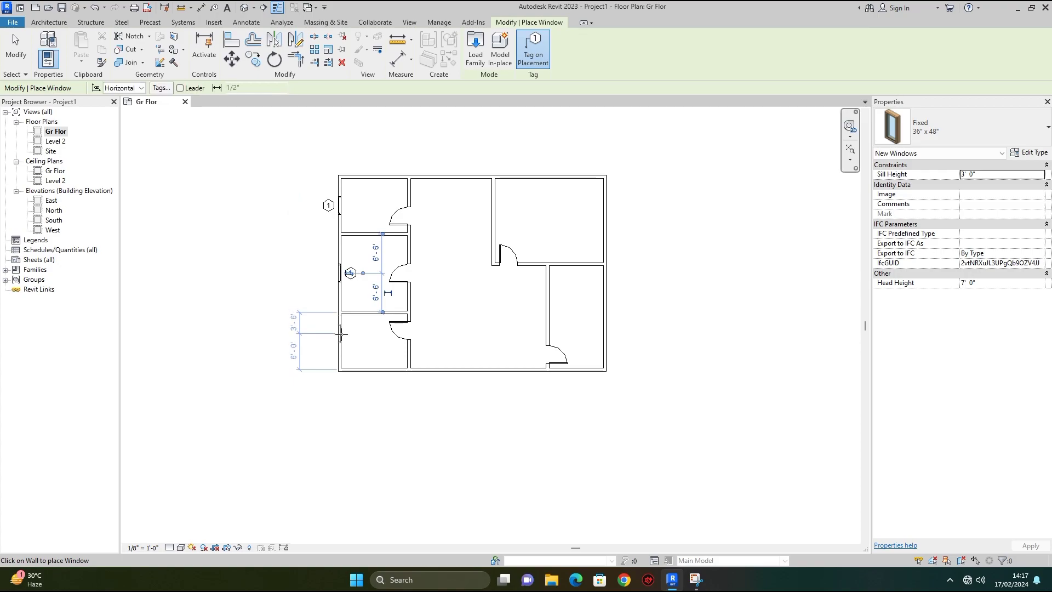
click(340, 340)
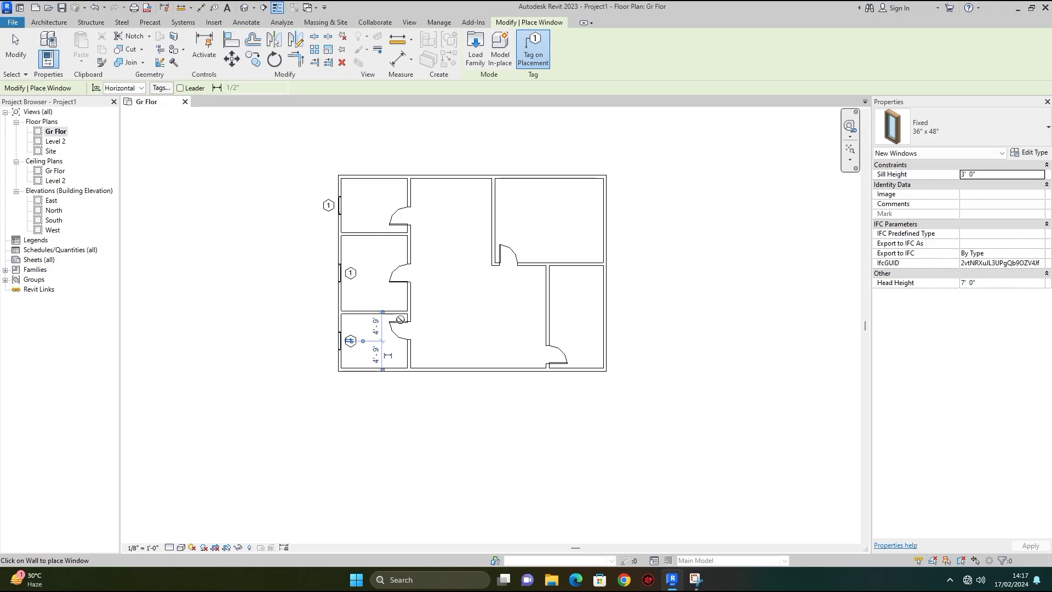
click(450, 176)
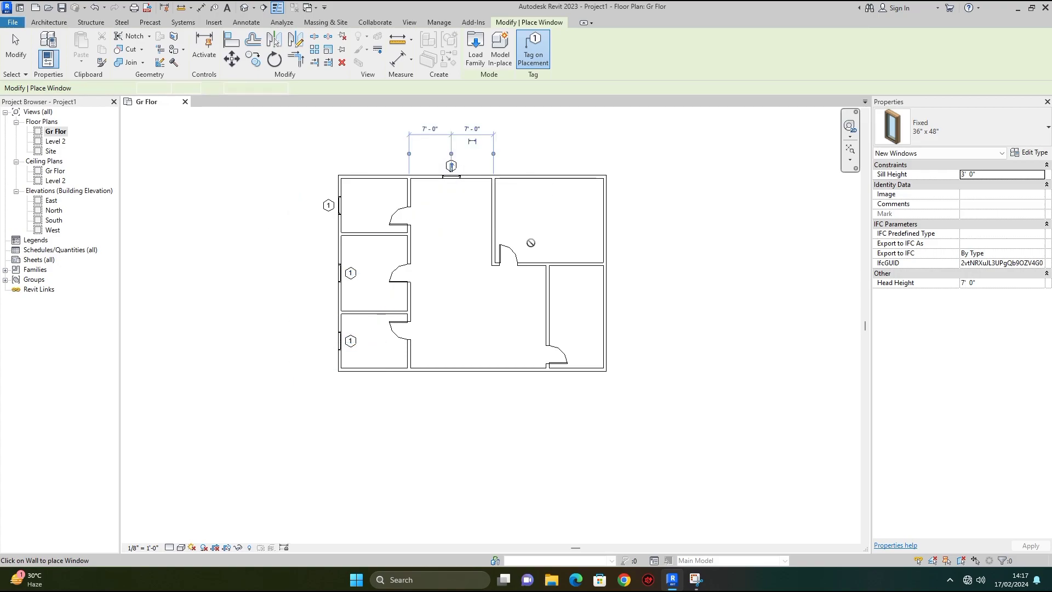
click(615, 319)
key(Escape)
key(Escape)
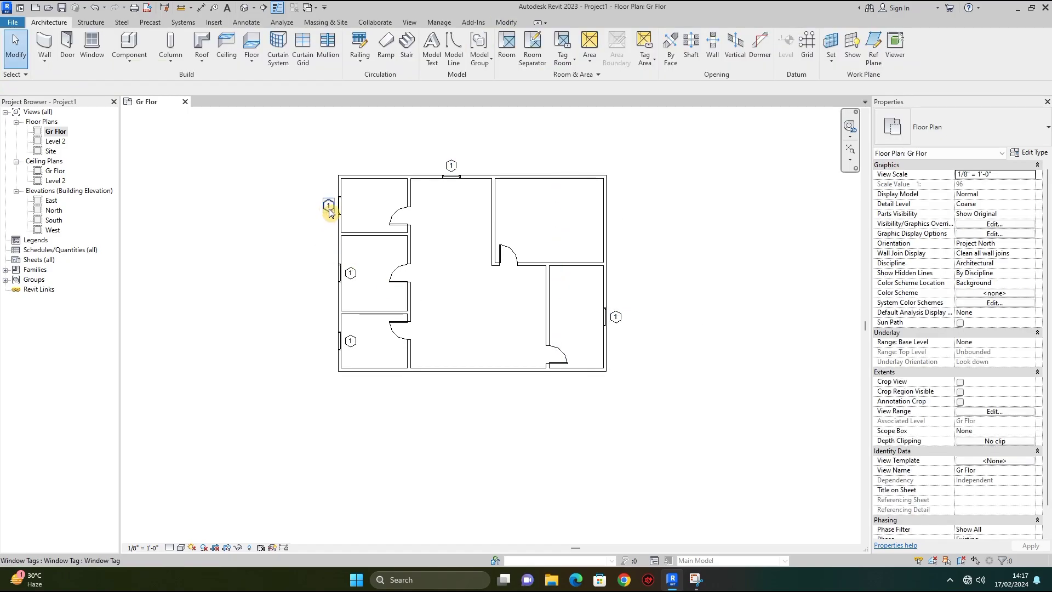
- Delete the tags of all five windows around the exterior walls
click(330, 212)
ctrl+click(350, 272)
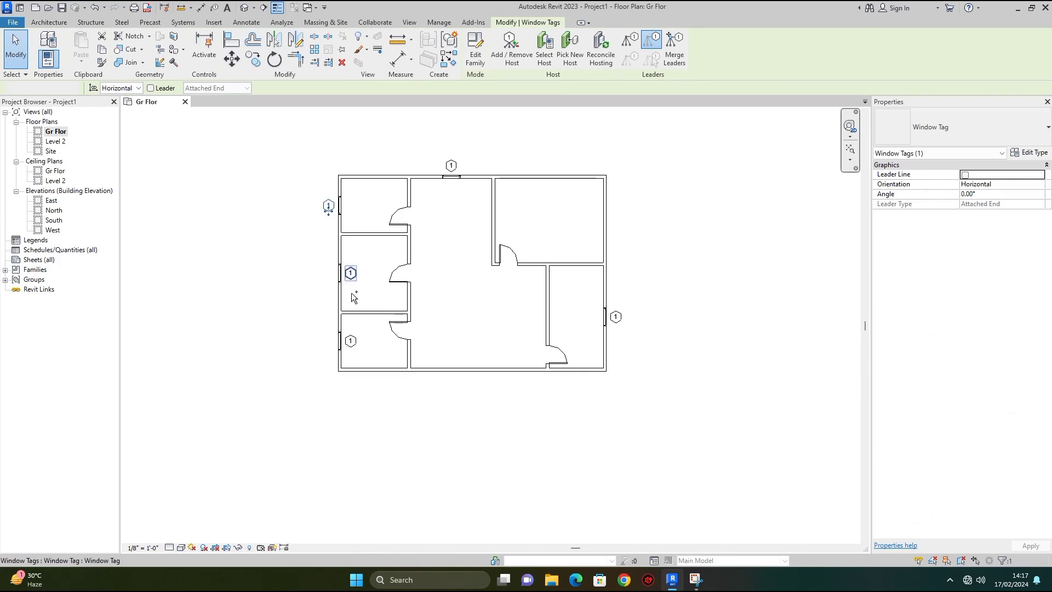
ctrl+click(351, 341)
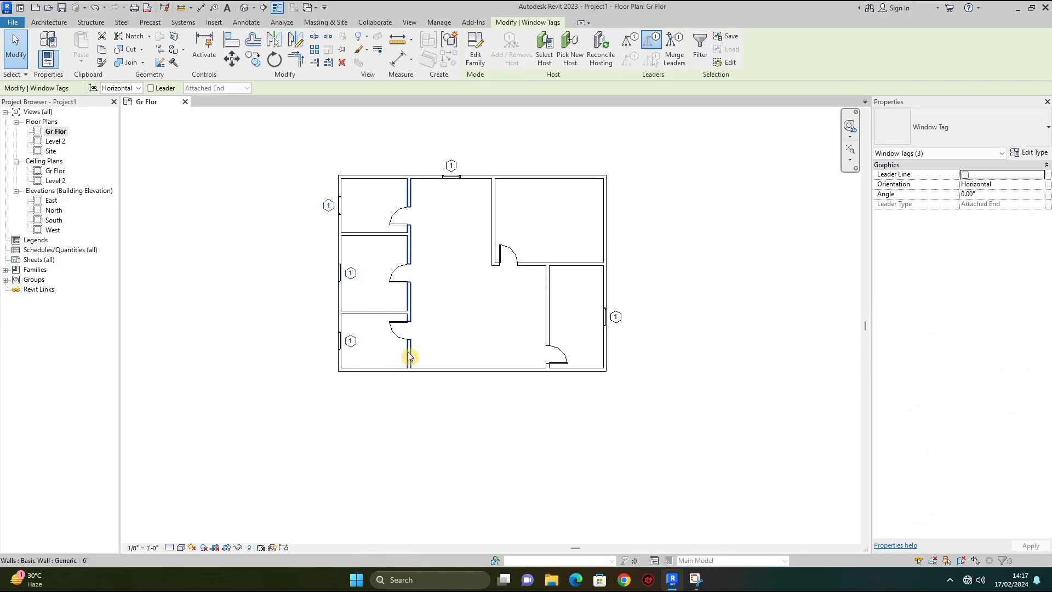
key(Delete)
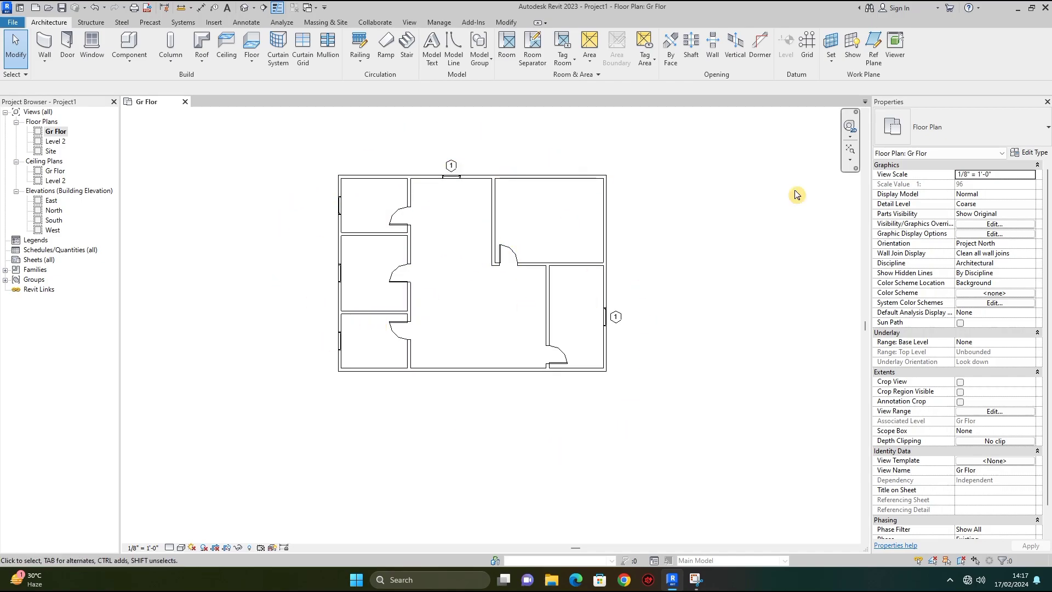
click(851, 127)
drag(515, 275, 483, 408)
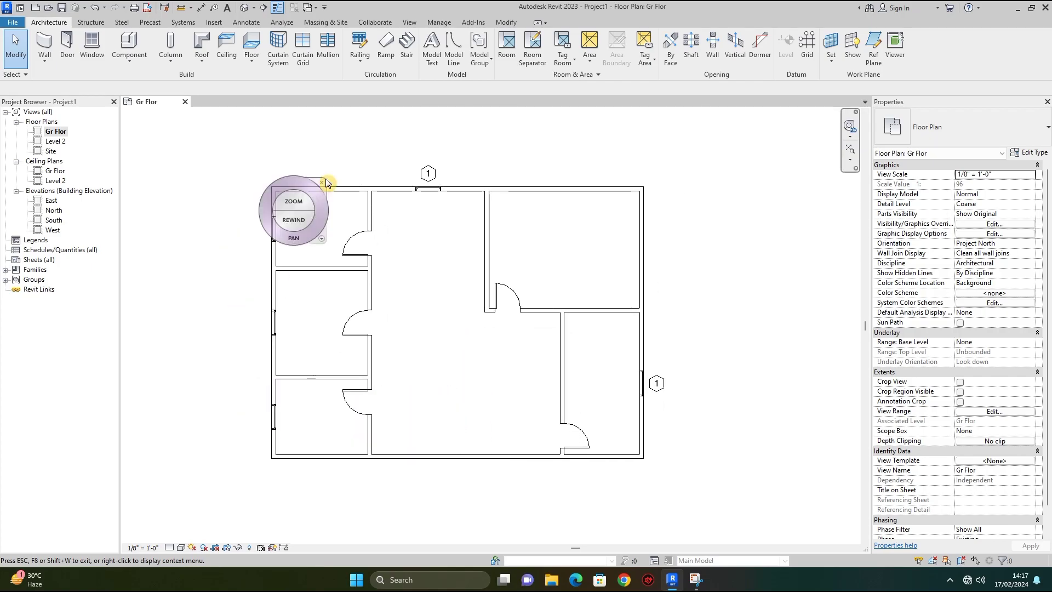
click(575, 191)
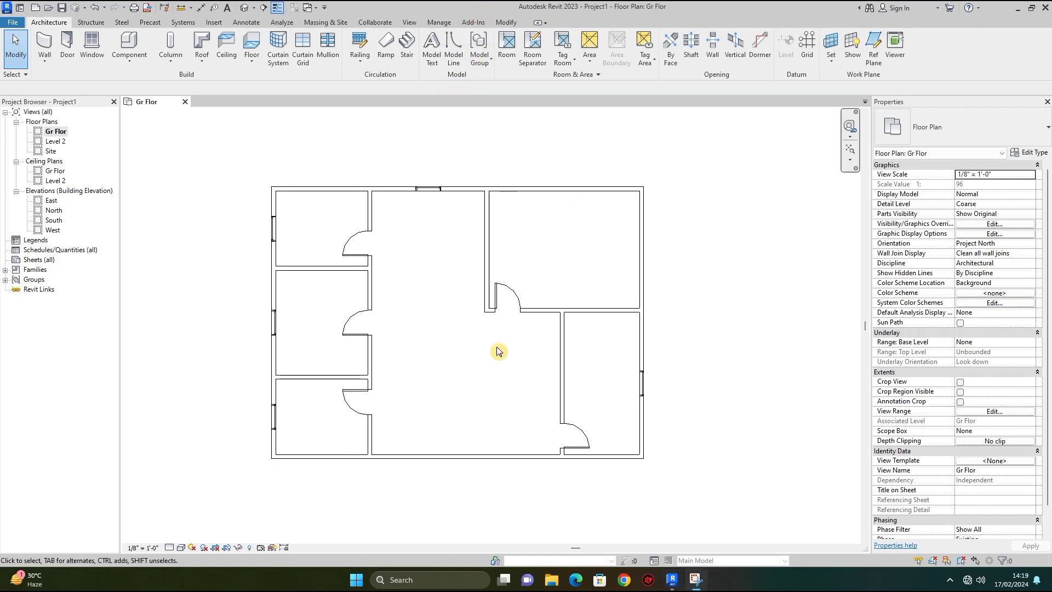
- Duplicate the Gr Flor floor plan view without detailing
click(56, 132)
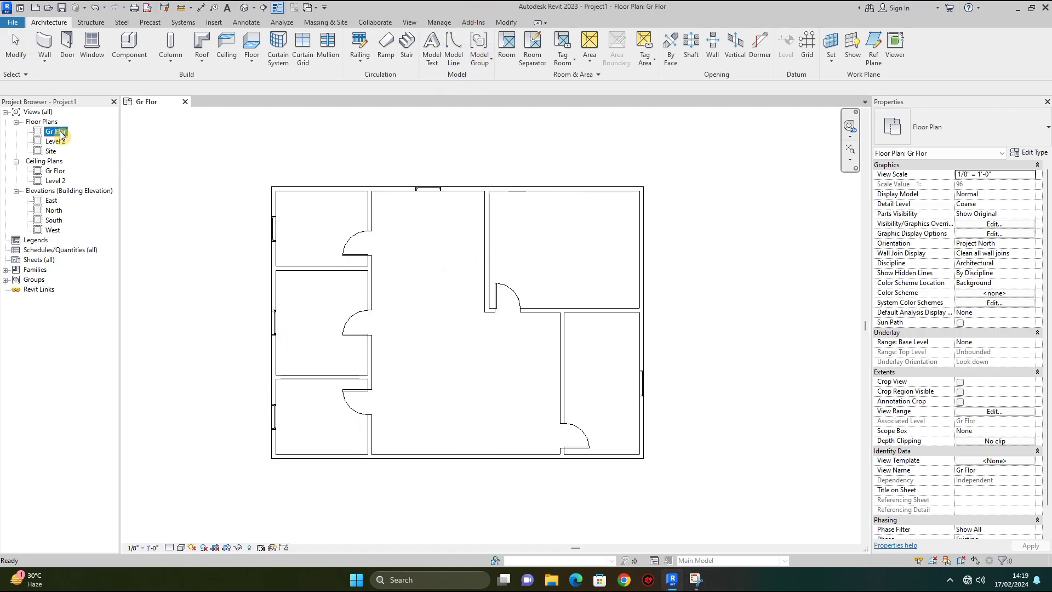
right_click(61, 136)
mouse_move(123, 222)
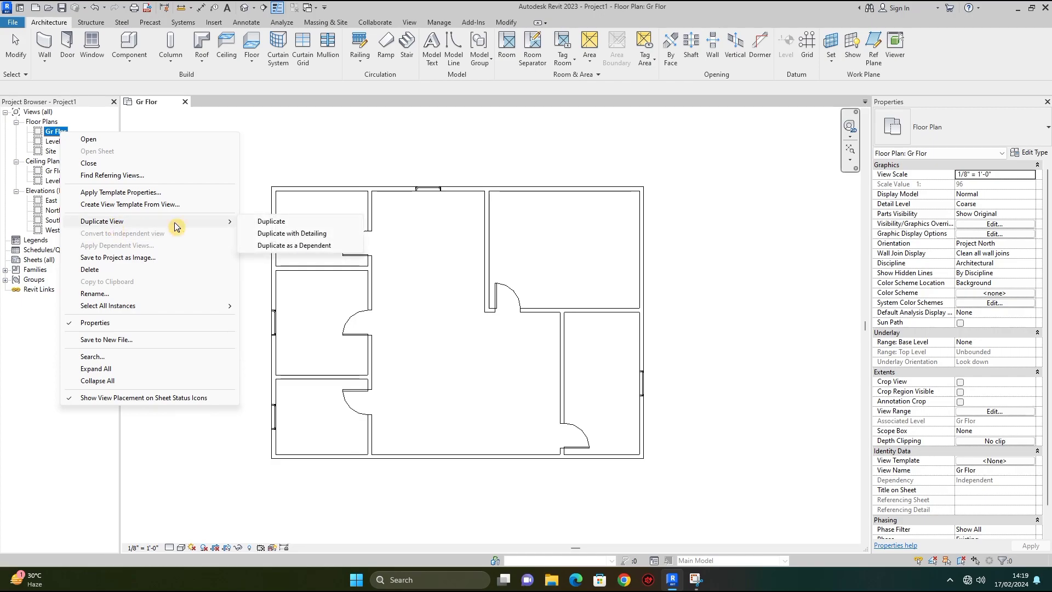
click(260, 224)
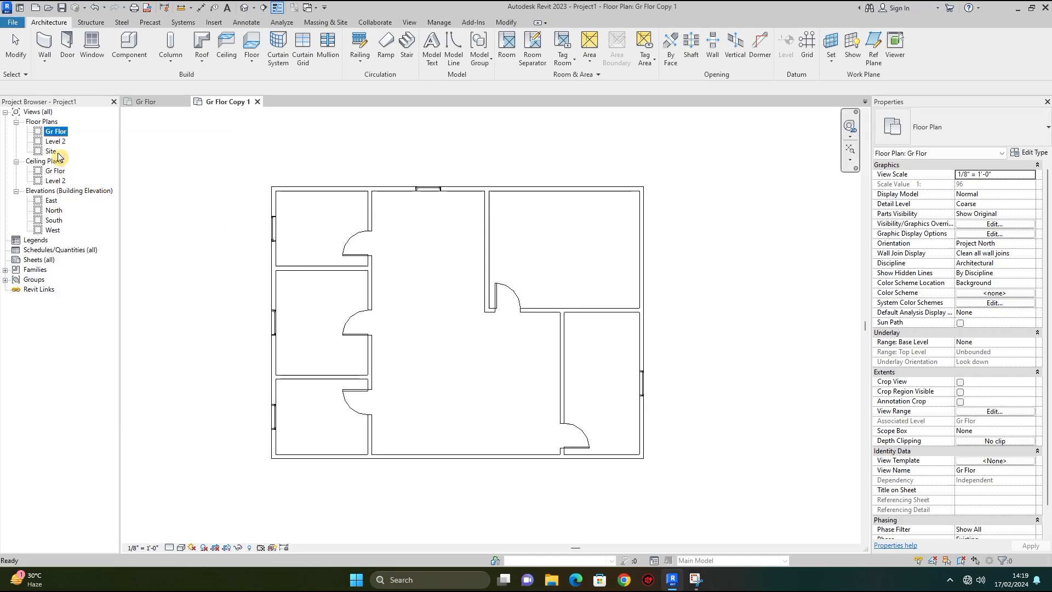
- Rename the duplicated floor plan view as Gr Flor Demolish
click(69, 142)
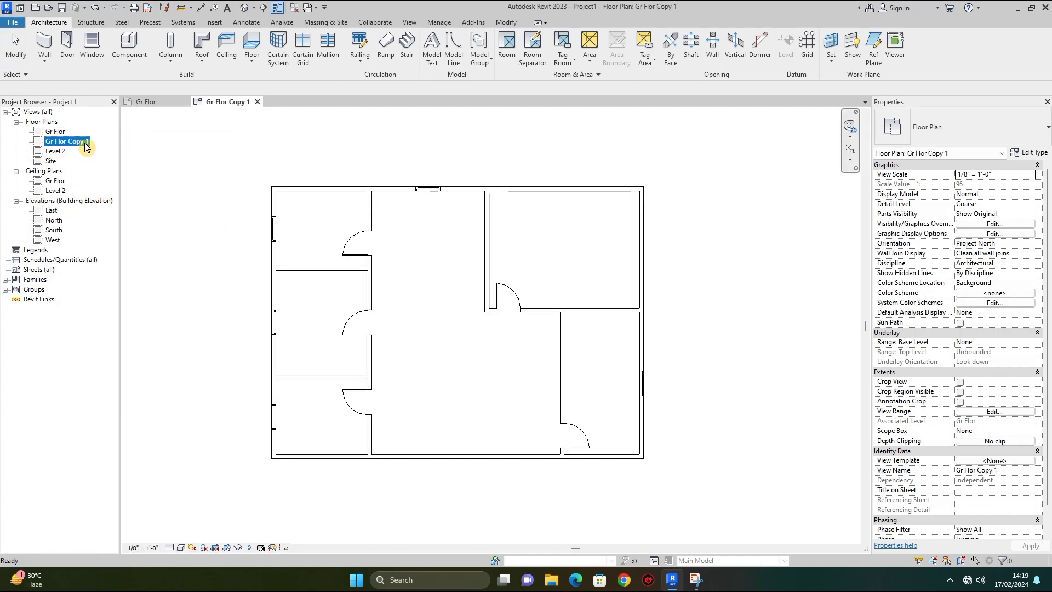
right_click(86, 147)
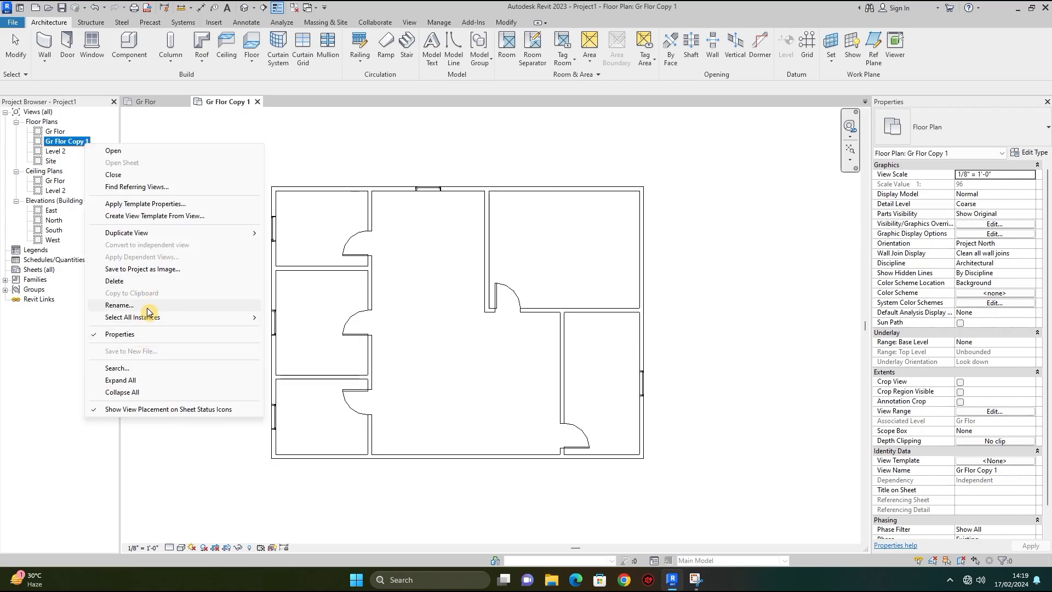
click(134, 305)
click(89, 142)
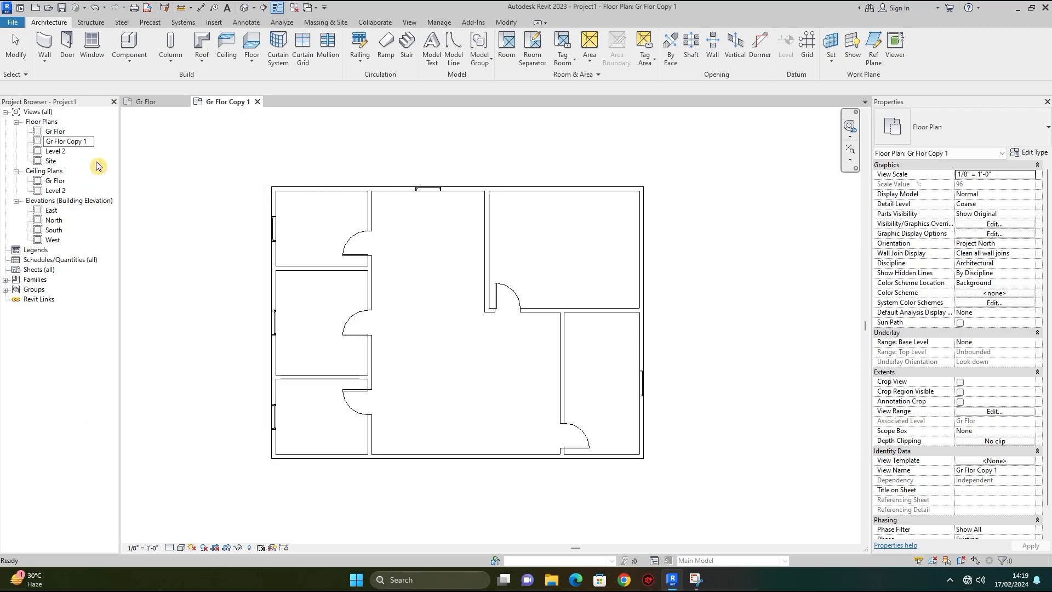
key(BackSpace)
key(BackSpace)
text(or dem)
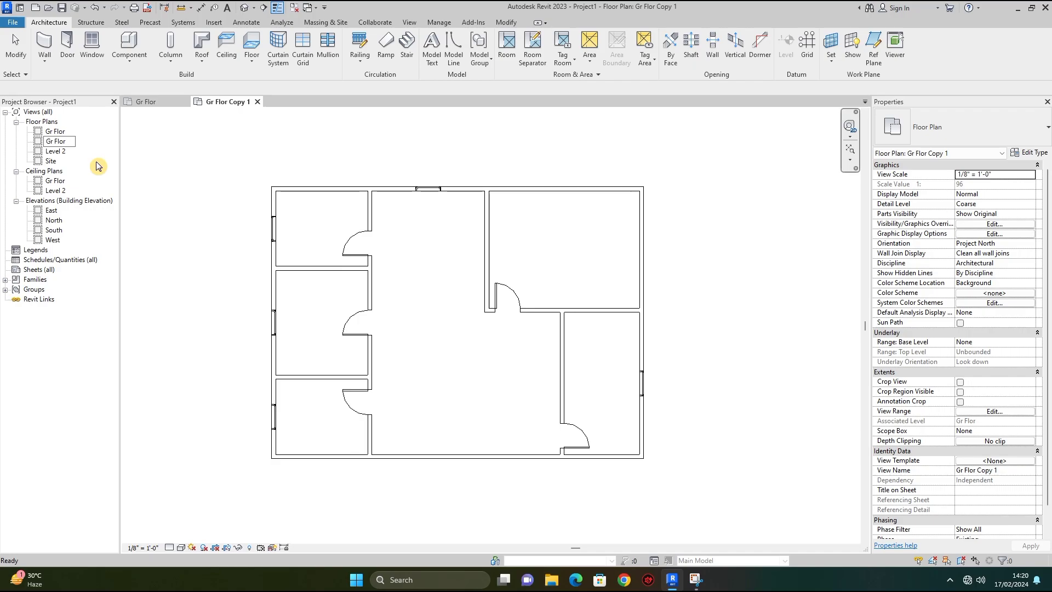
text(Demolish)
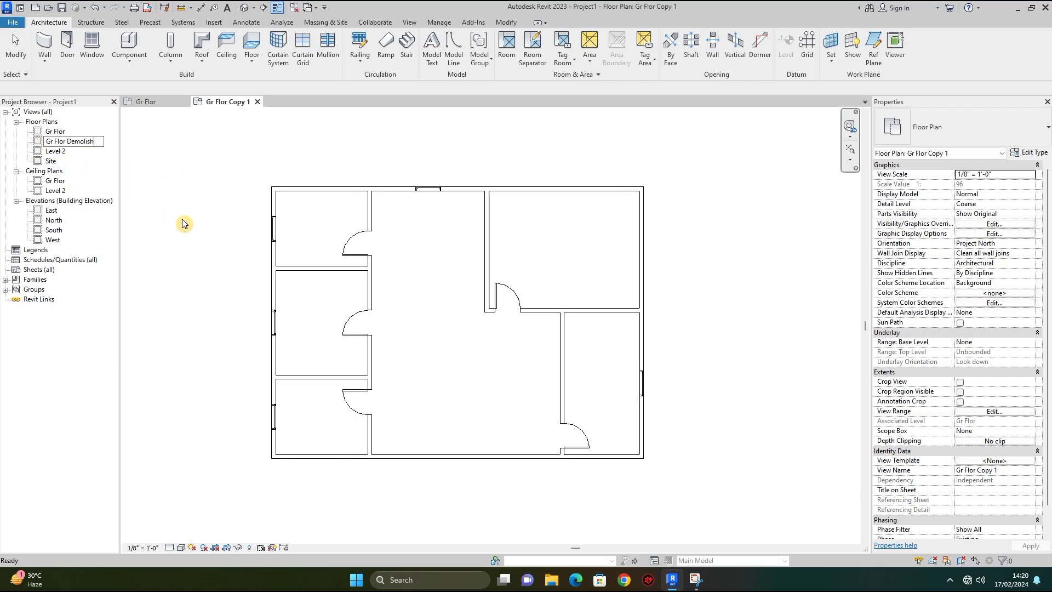
click(184, 223)
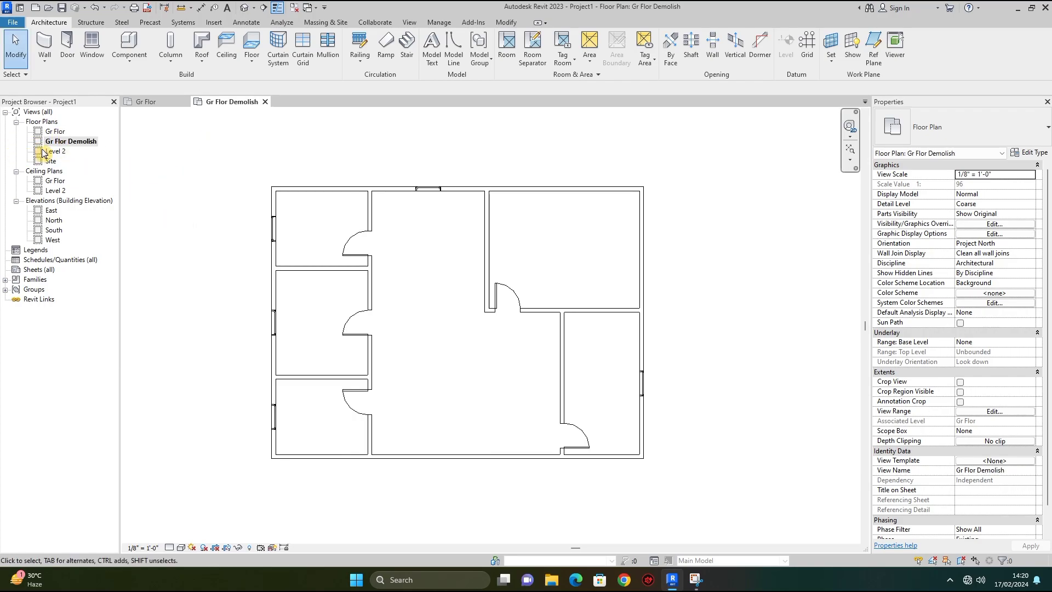
- Set the phase of the Gr Flor Demolish floor plan view to Demolish
click(146, 103)
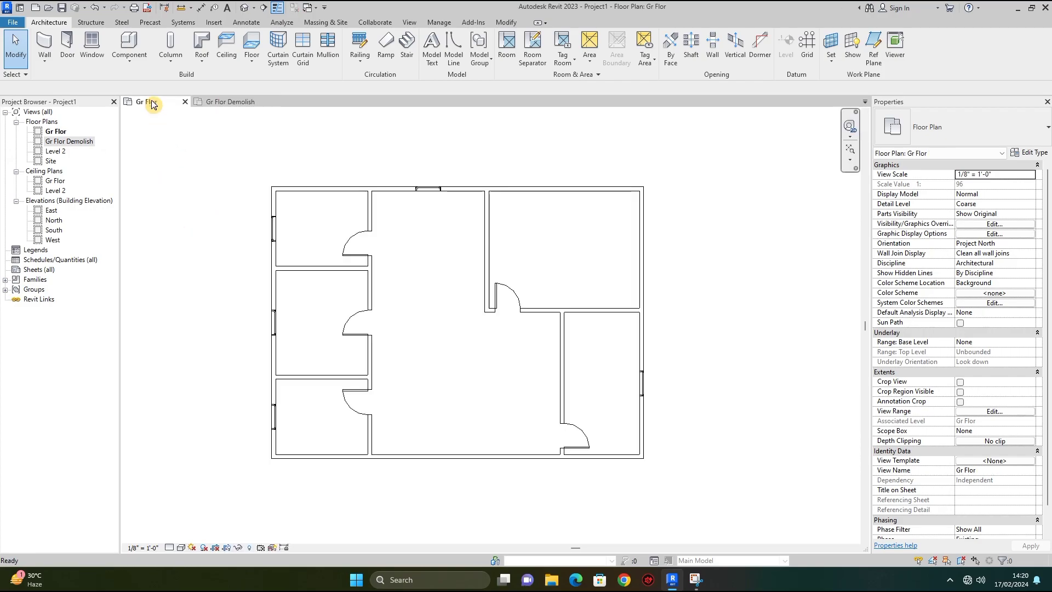
click(218, 104)
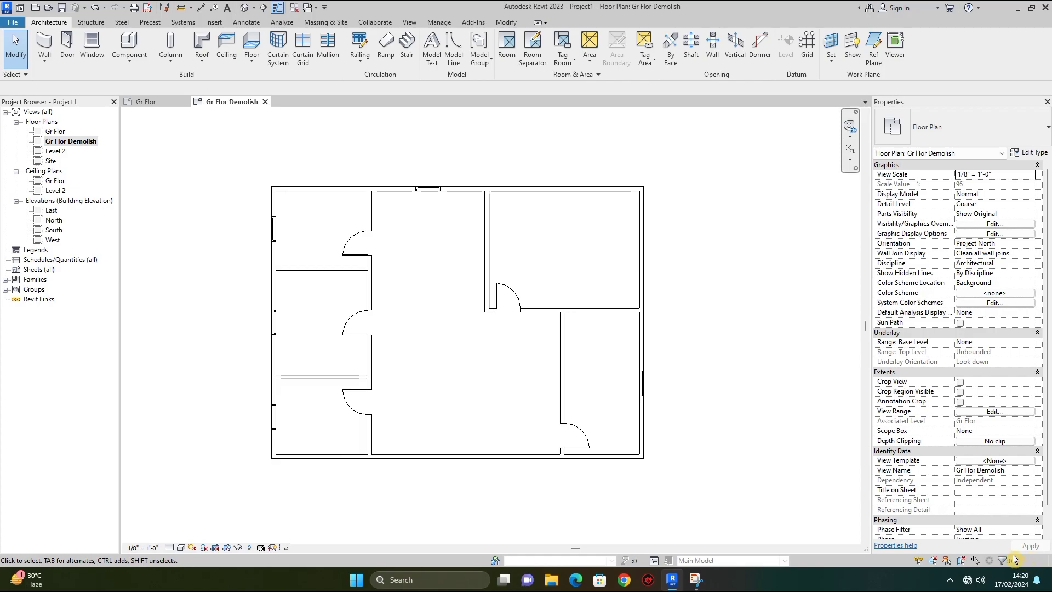
scroll(1047, 458, down, 2)
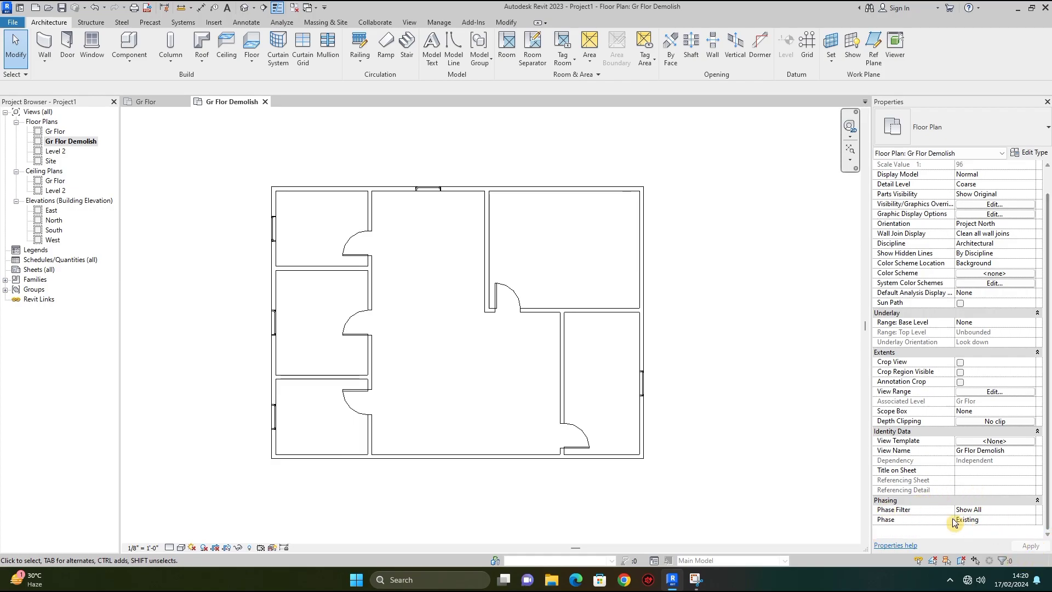
click(1029, 521)
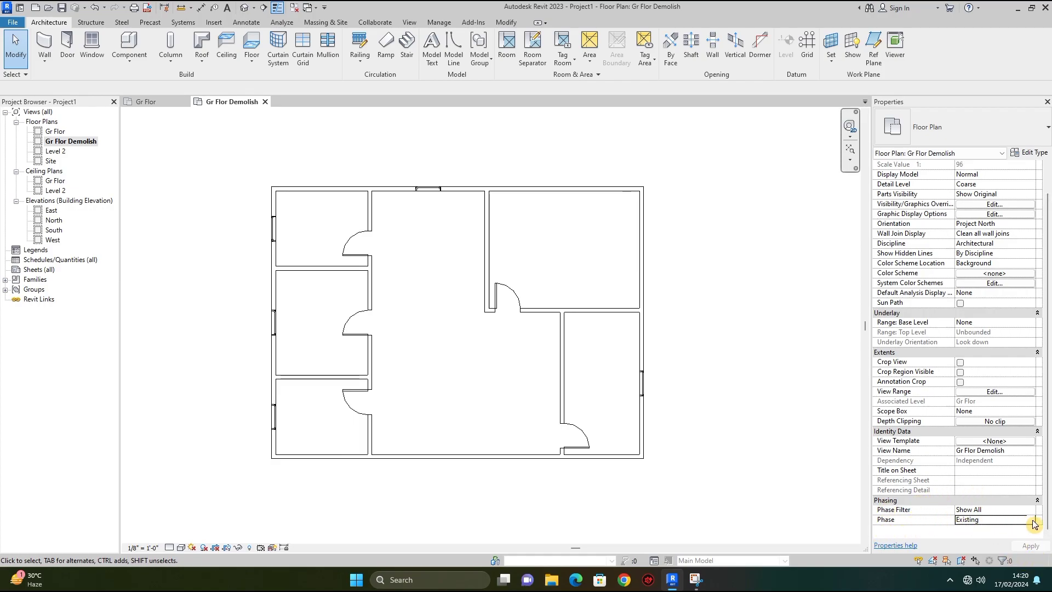
click(1030, 520)
click(967, 538)
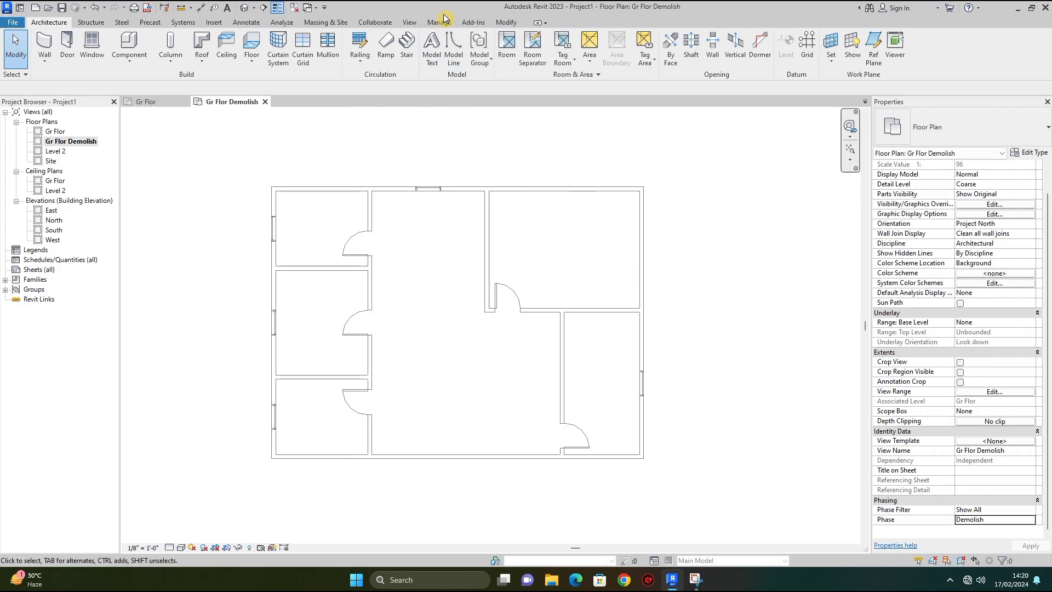
- Demolish the long vertical partition with its three doors and the two horizontal partitions between the left rooms
click(506, 22)
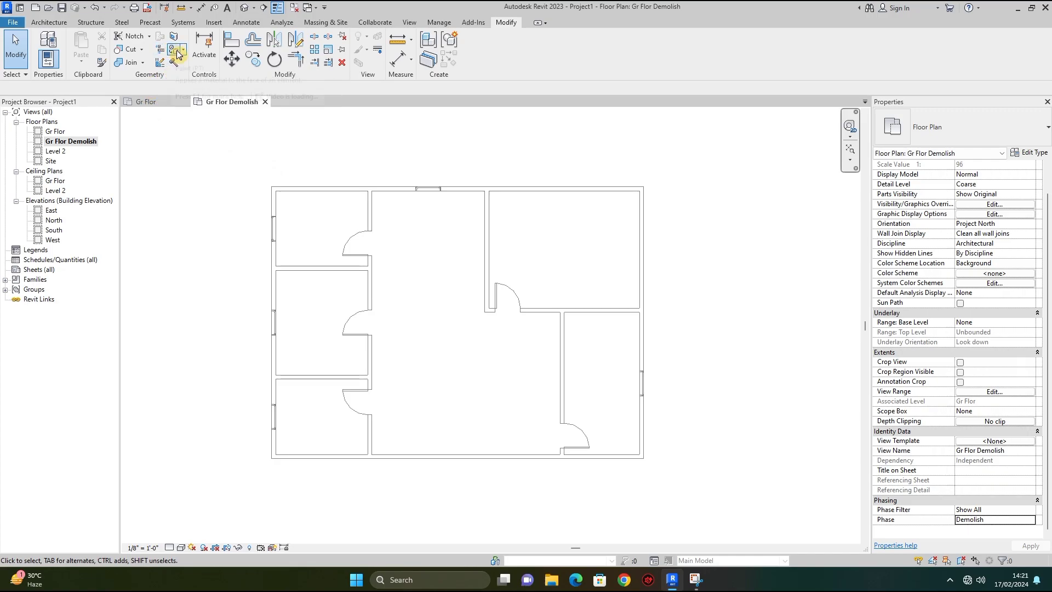
click(174, 65)
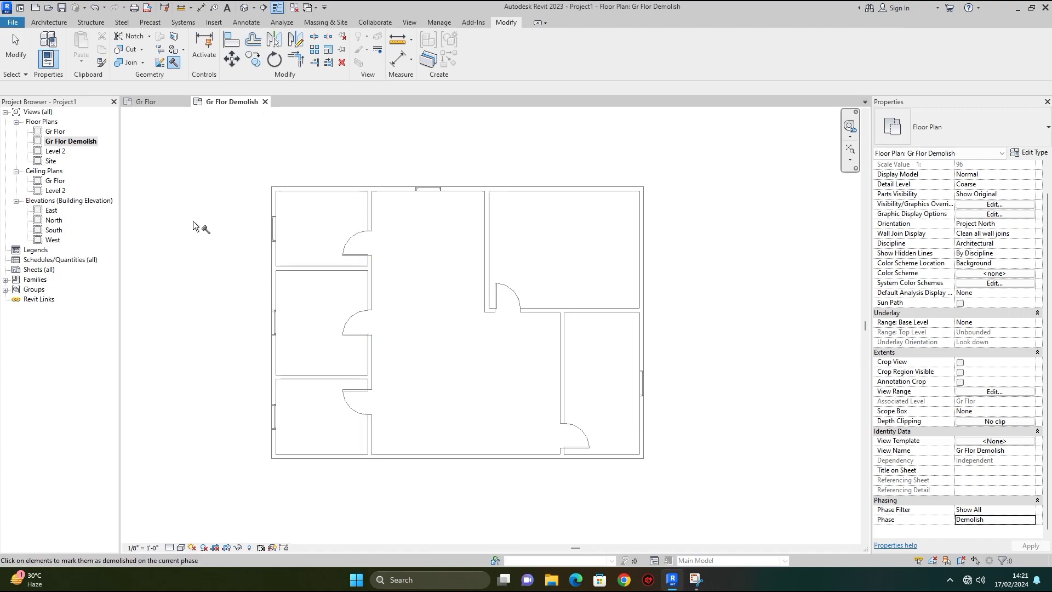
click(369, 218)
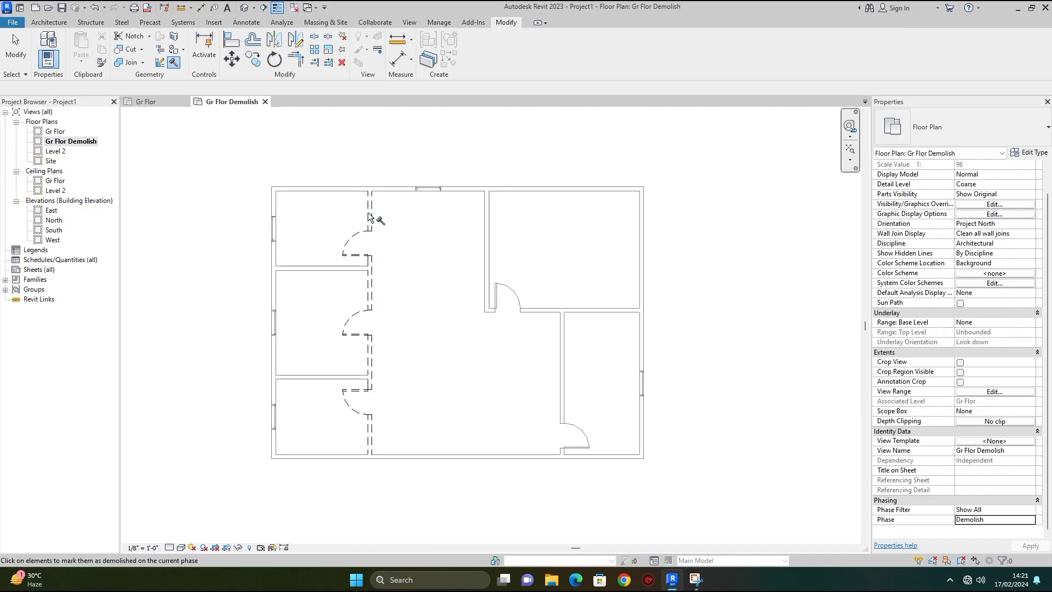
click(343, 268)
click(342, 376)
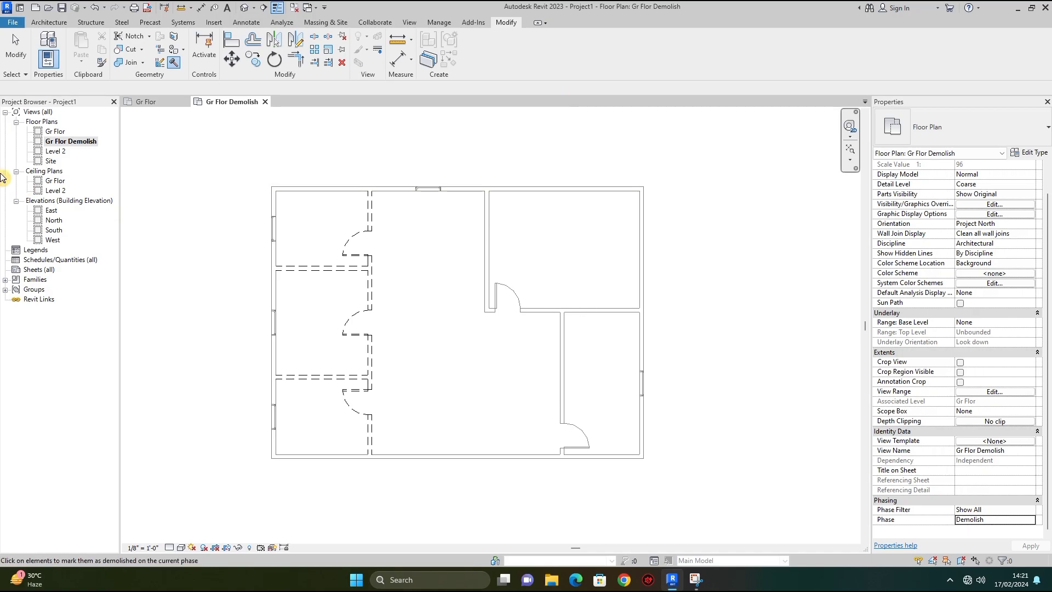
- Duplicate the Gr Flor Demolish floor plan view without detailing
right_click(69, 143)
mouse_move(117, 228)
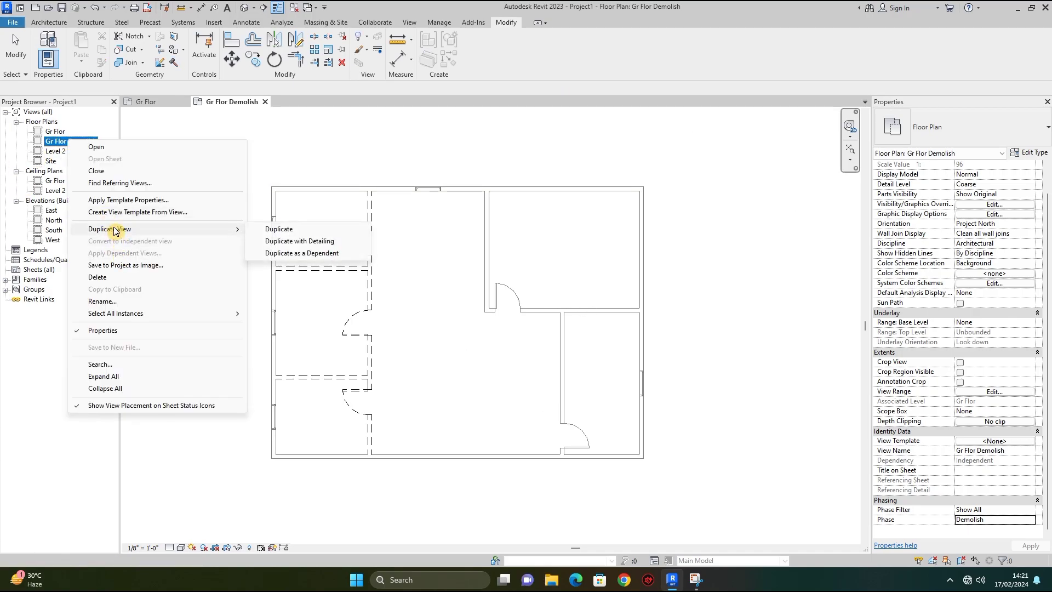
click(280, 230)
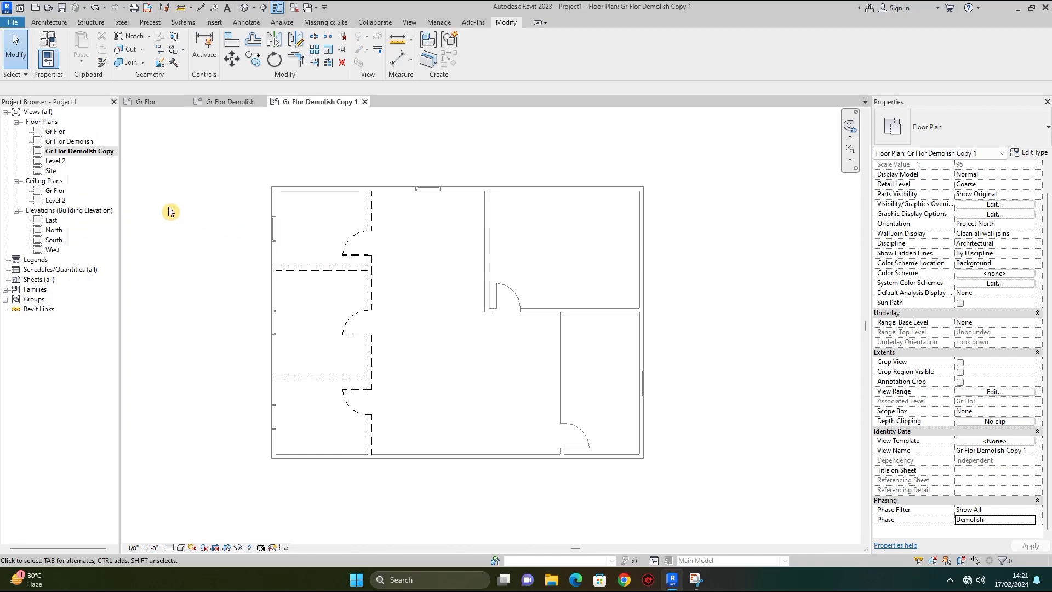
- Rename the copy of the demolish floor plan view as Gr Flor new construction
right_click(84, 153)
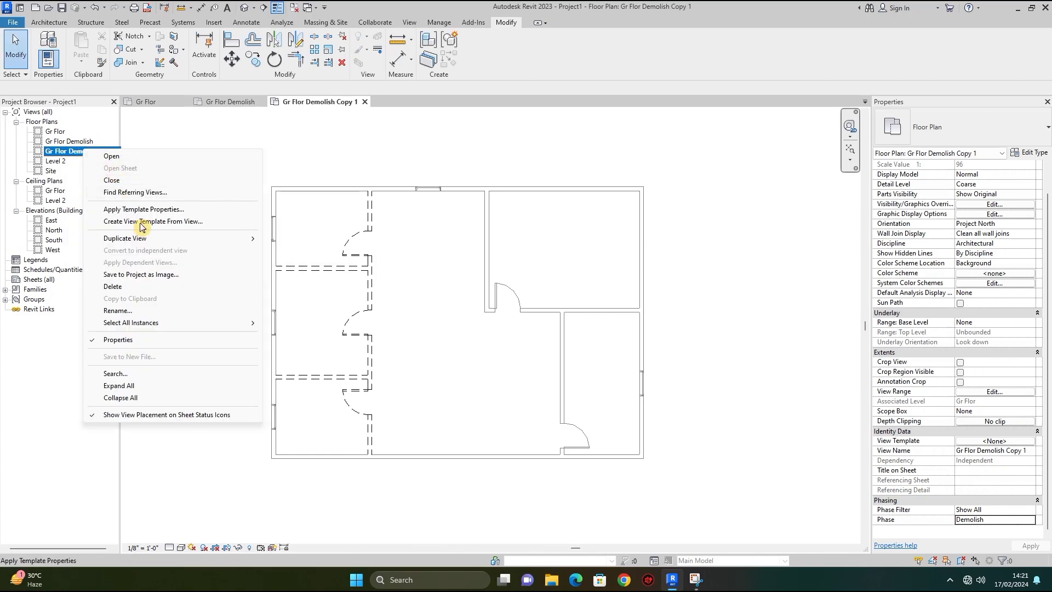
click(147, 309)
click(119, 151)
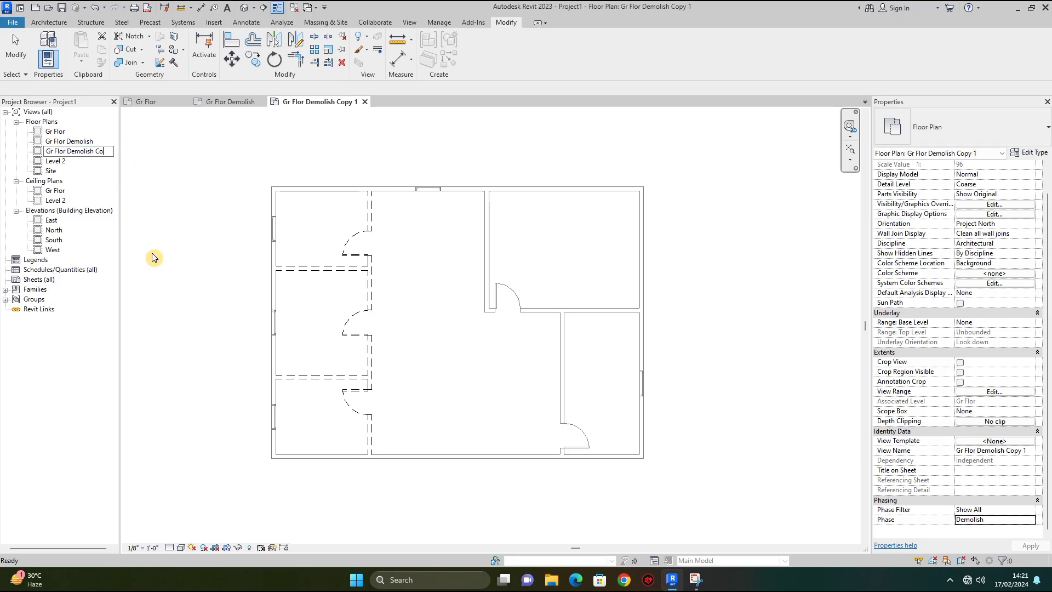
text(new construction)
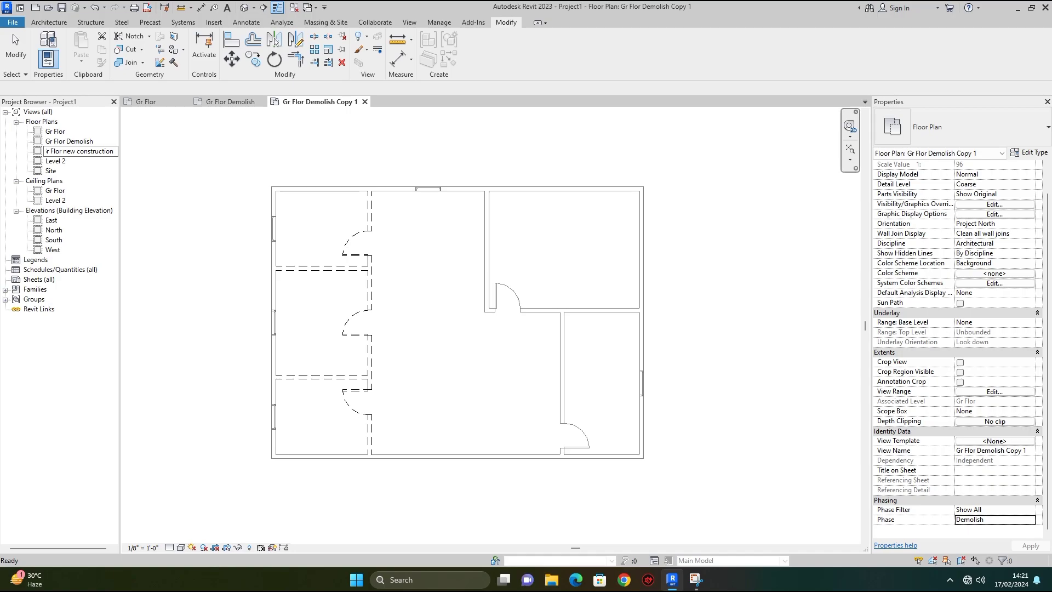
key(Return)
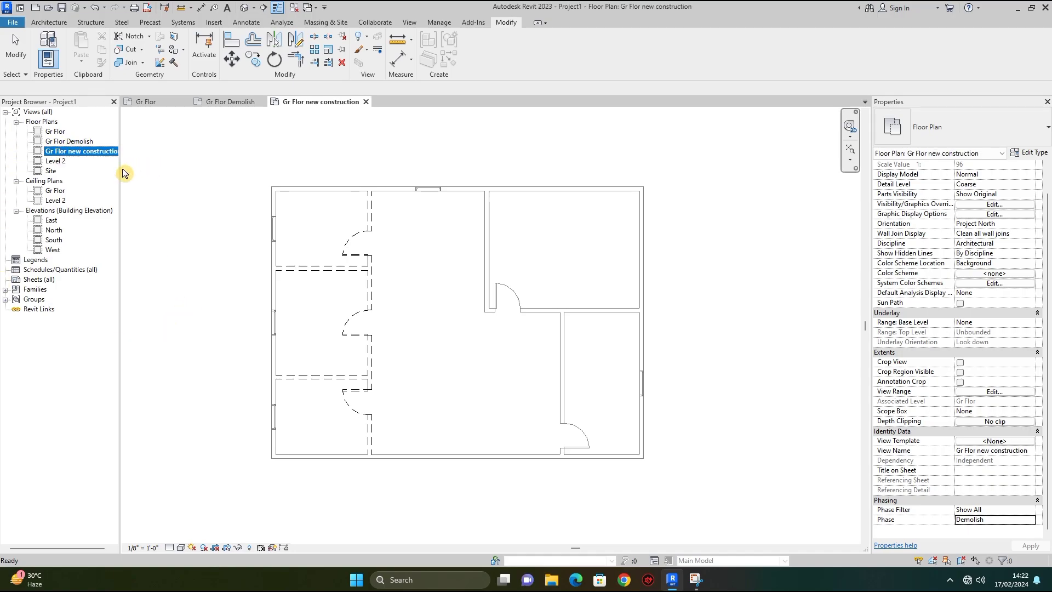
click(150, 224)
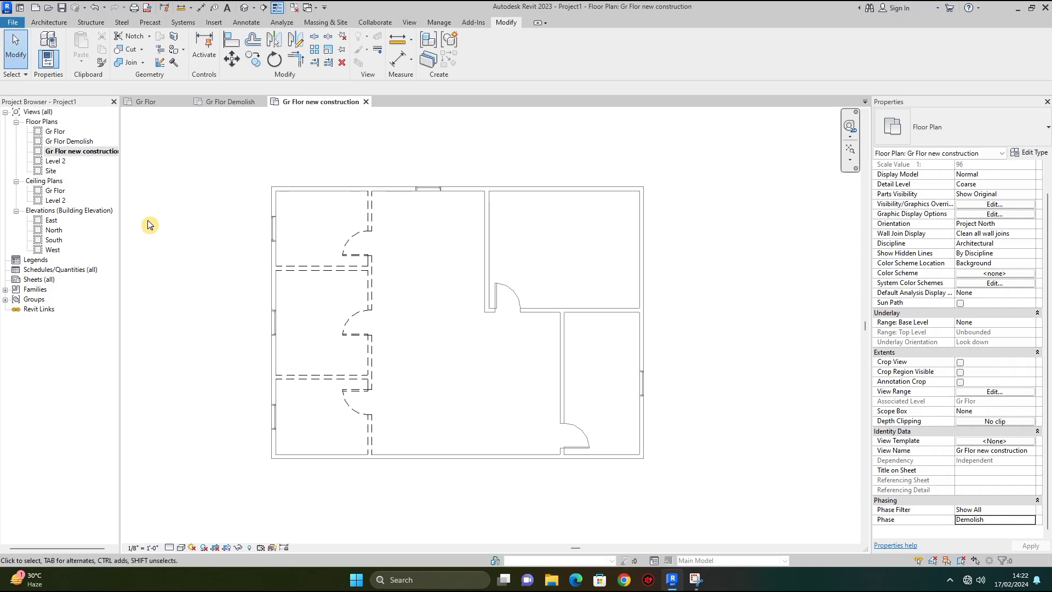
- Rename the original Gr Flor floor plan view as exist
click(143, 102)
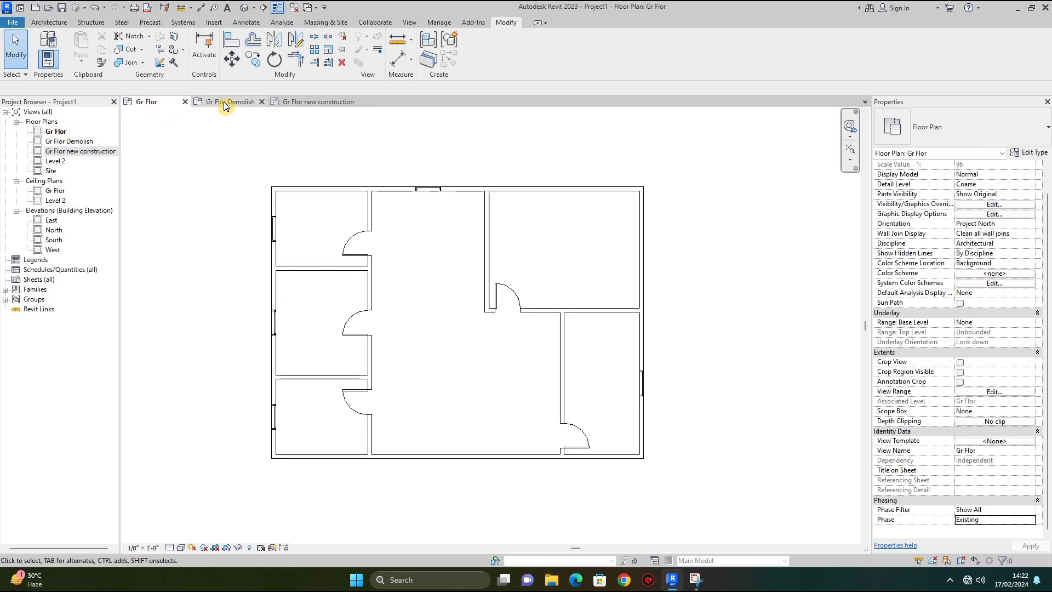
click(56, 132)
right_click(56, 132)
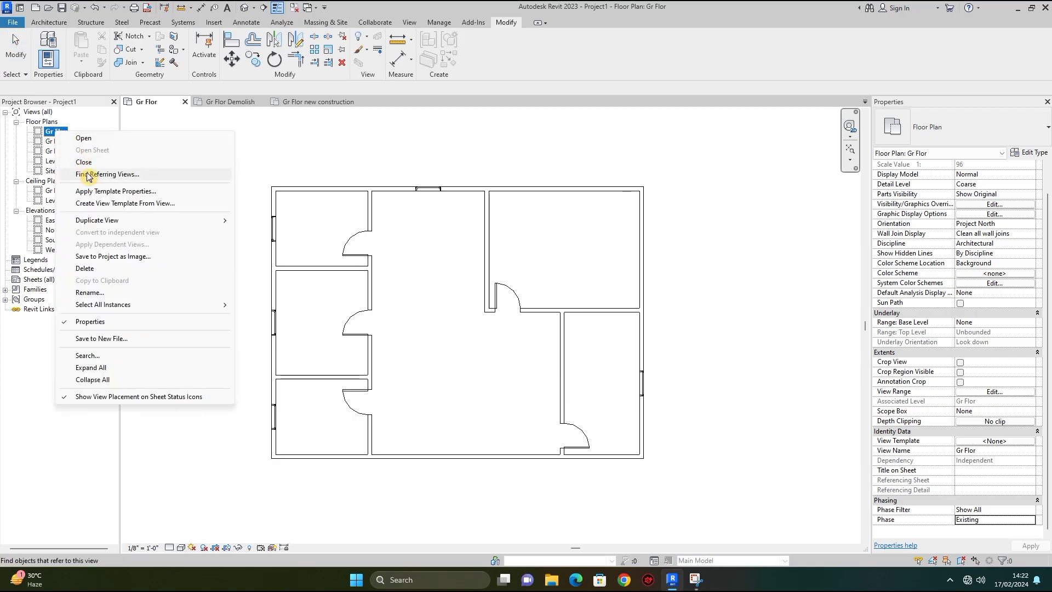
click(103, 290)
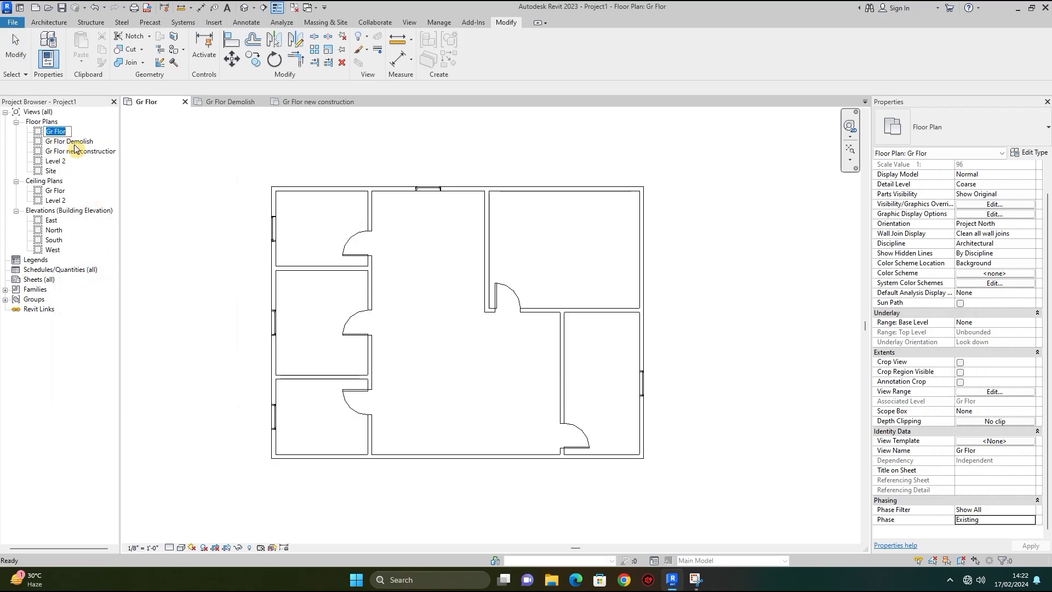
text(exist)
key(Return)
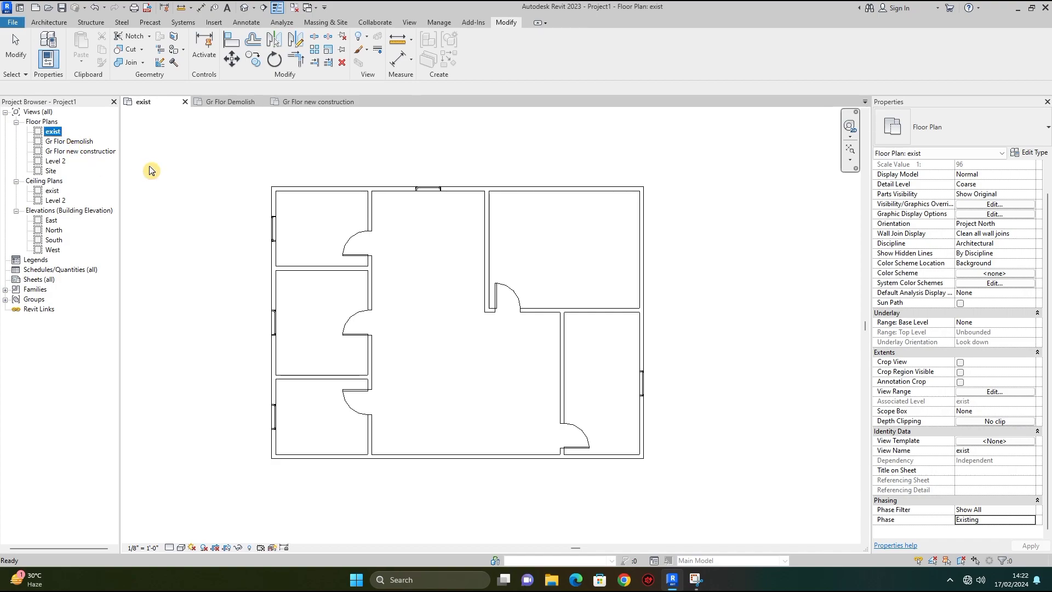
- Extend the name of the exist floor plan view to Gr flor exist
click(55, 134)
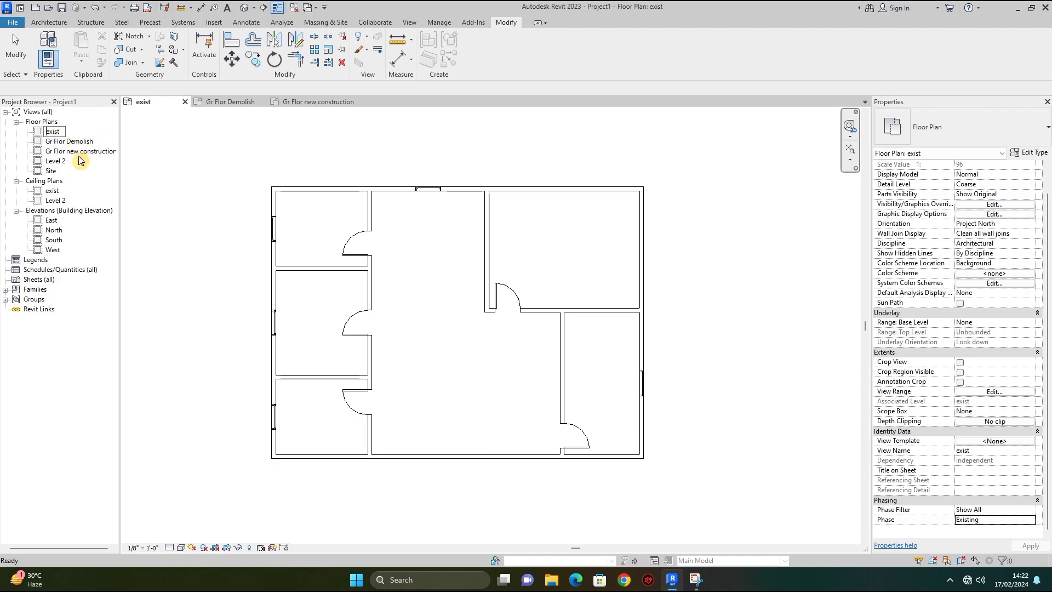
text(G)
text(r fl)
text(orr)
key(BackSpace)
key(BackSpace)
key(Return)
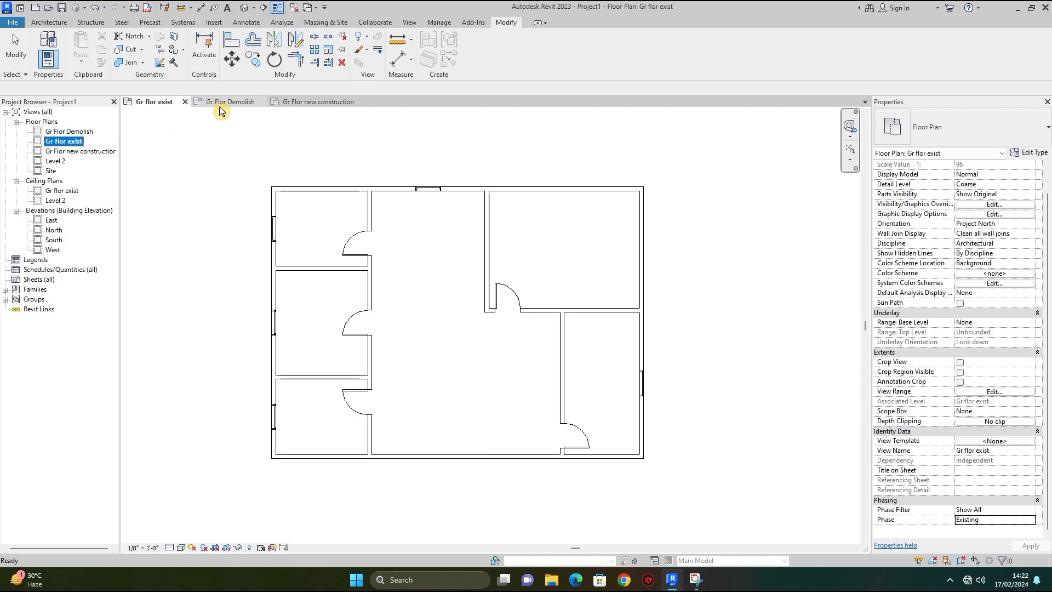
- Set the phase of the Gr Flor new construction view to New Construction
click(334, 105)
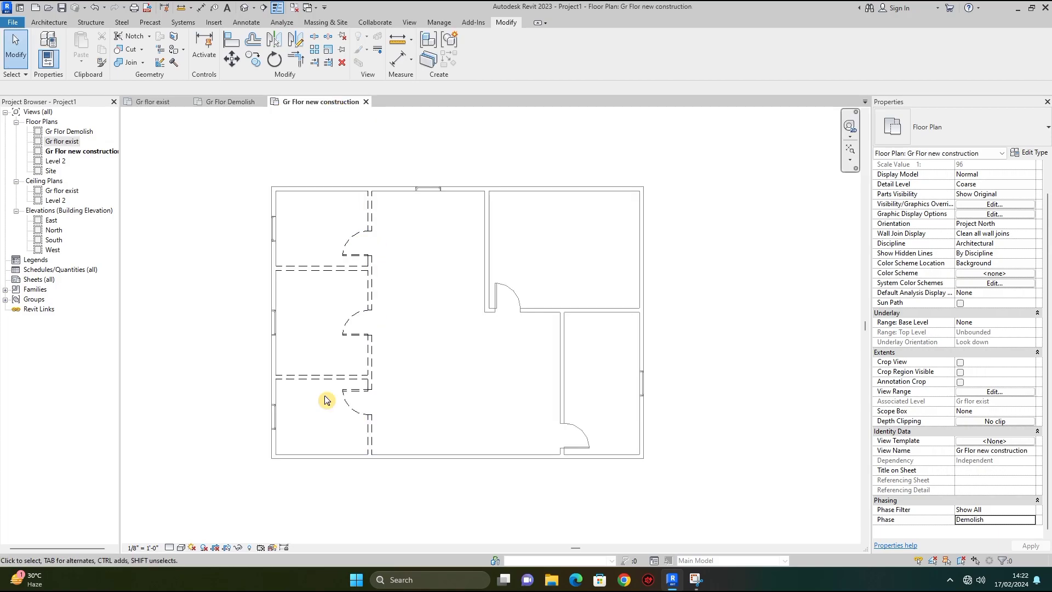
click(1031, 523)
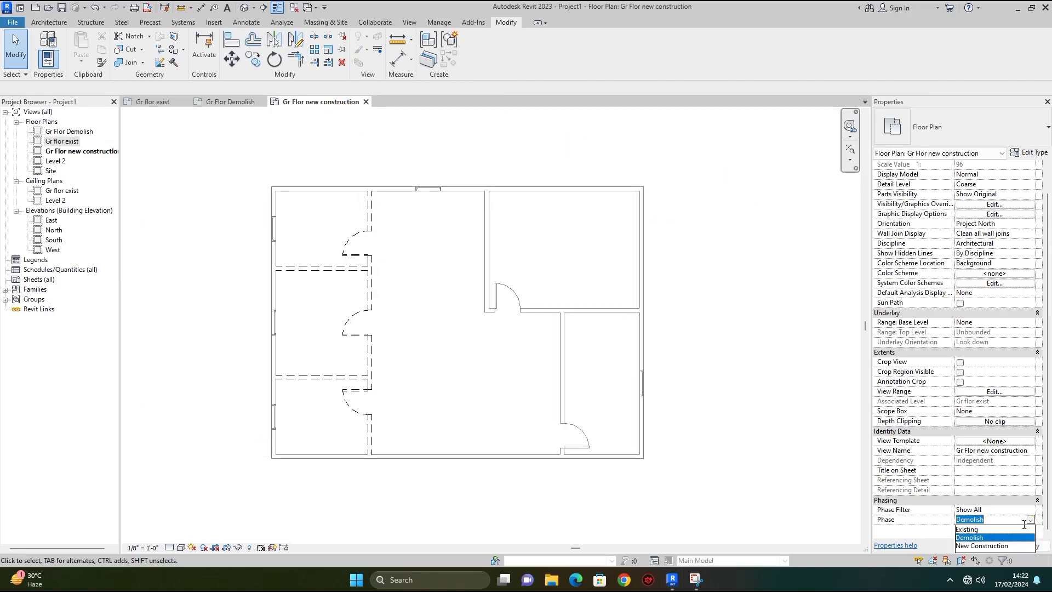
click(995, 546)
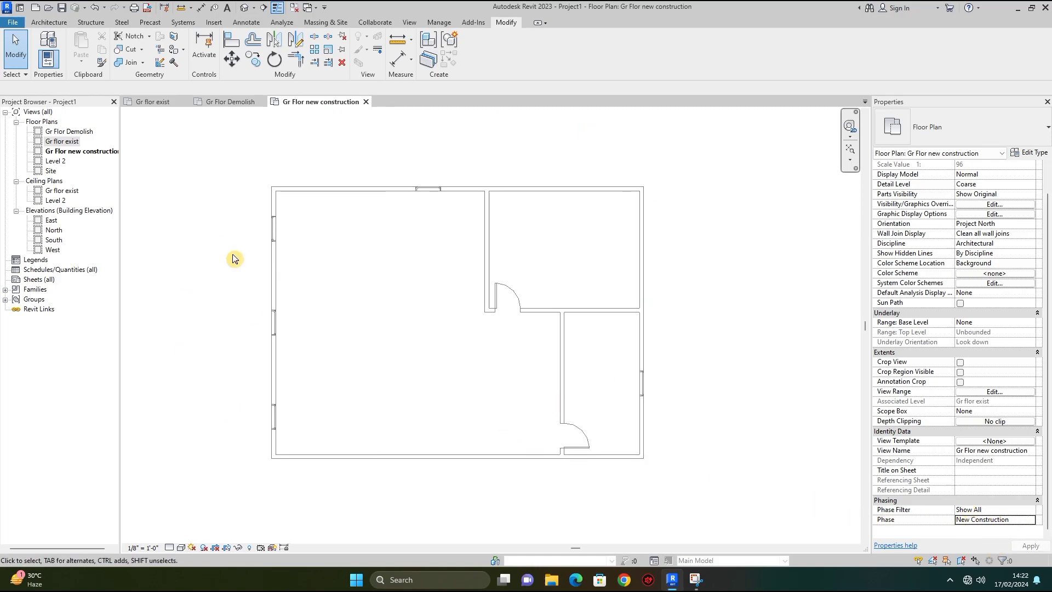
- Draw a vertical Generic - 6" wall between the upper and lower exterior walls, about 8'-6" from the left exterior wall
click(62, 23)
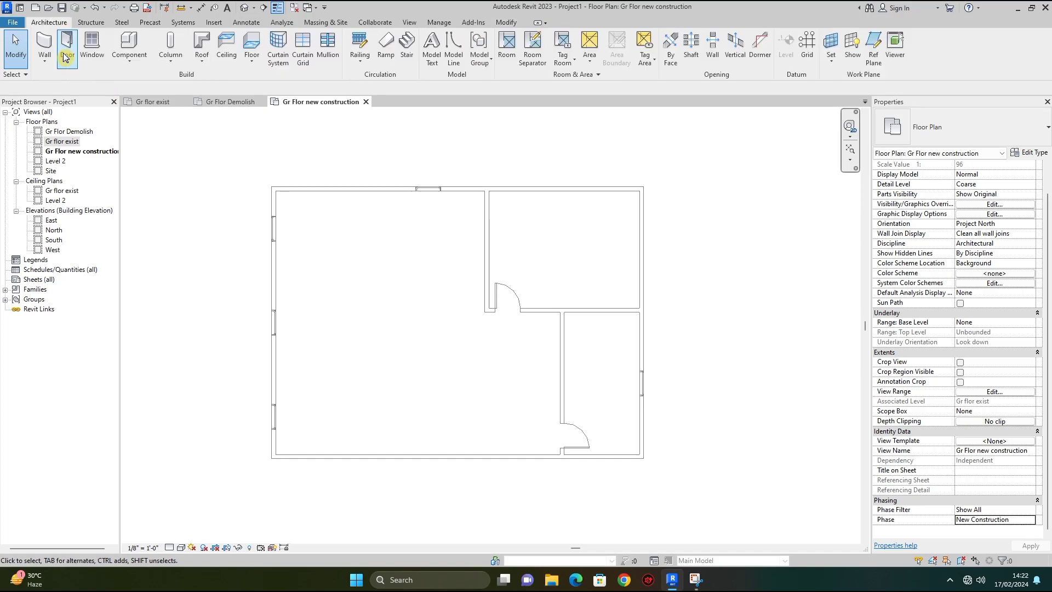
click(51, 61)
click(61, 80)
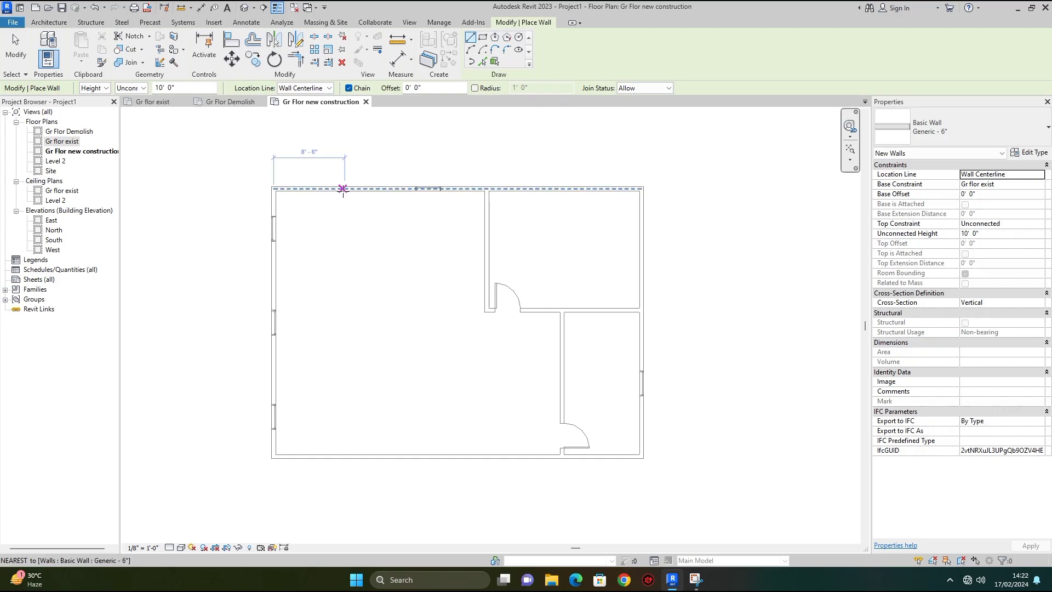
click(344, 190)
click(344, 456)
key(Escape)
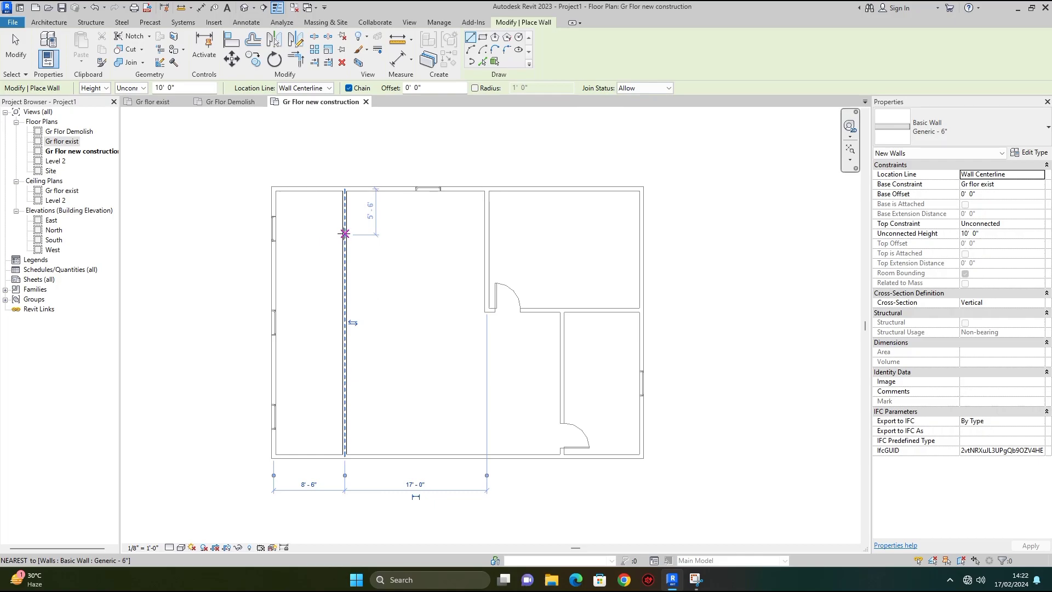
- Draw a horizontal wall about 13'-0" rightward from the new partition, about 5'-6" below the upper exterior wall, continuing down to the lower exterior wall
click(345, 235)
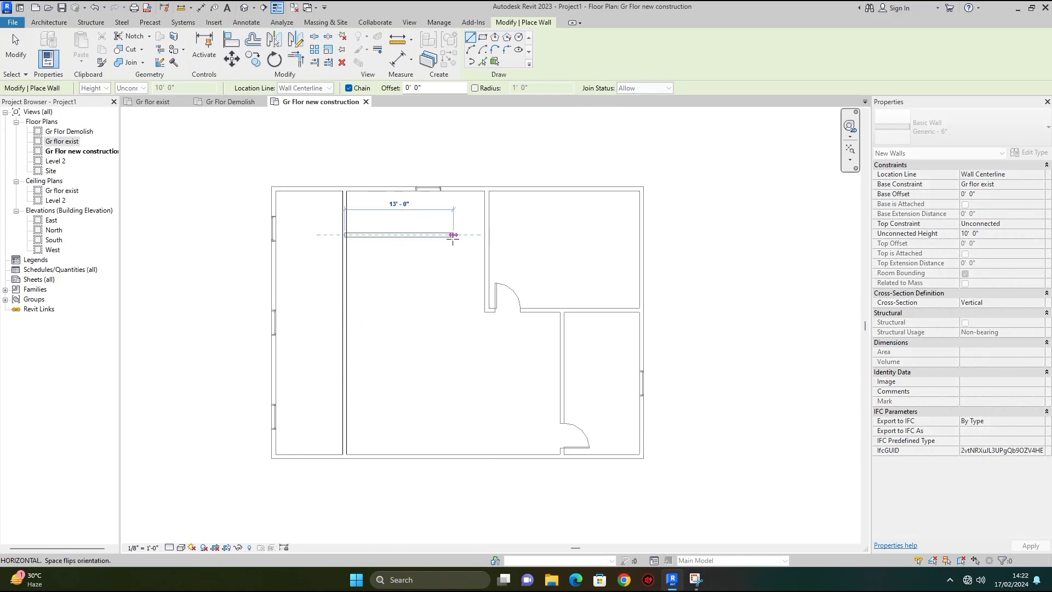
click(453, 235)
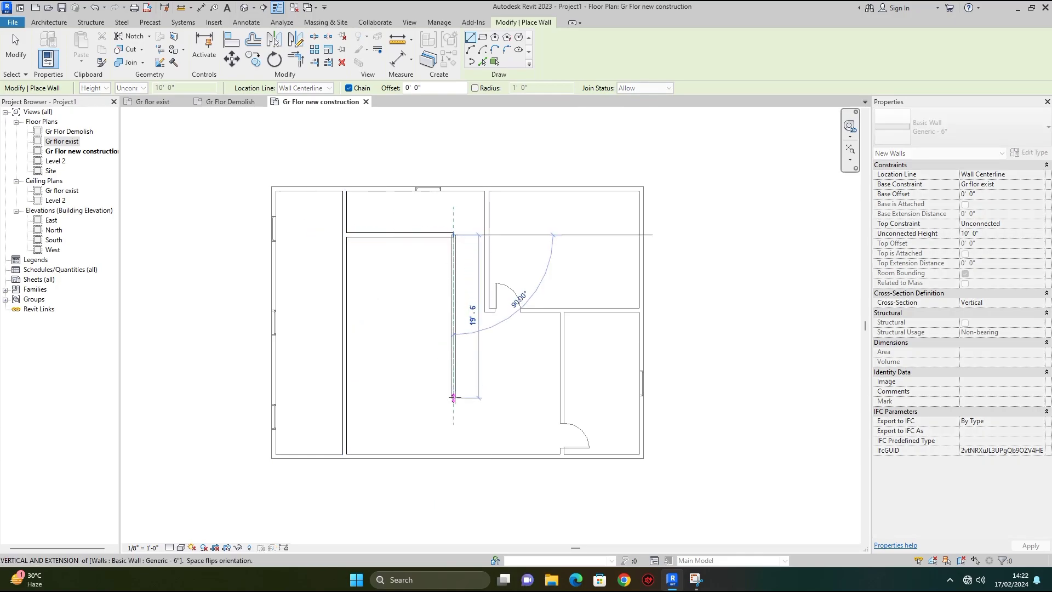
click(453, 444)
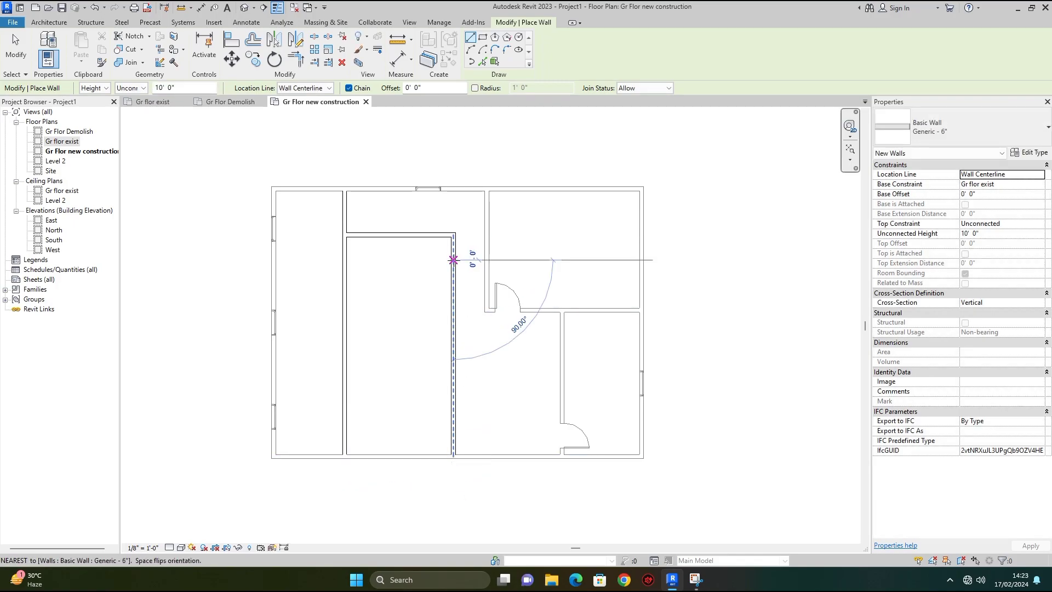
- Undo the slanted connecting wall and draw a horizontal wall about 4'-0" long from the second new vertical wall to the existing upper-right room's wall
click(487, 254)
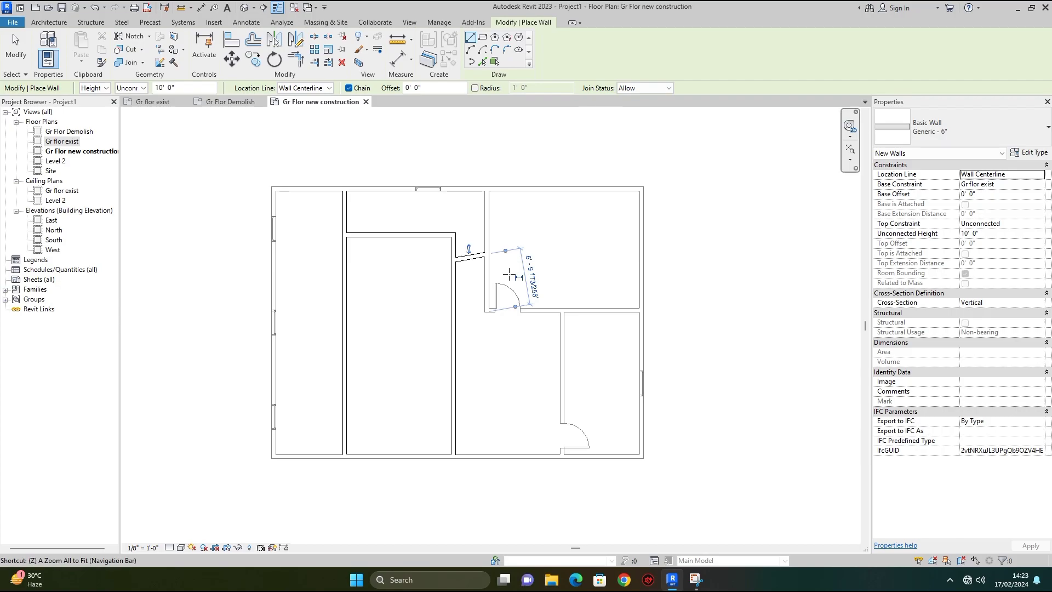
key(ctrl+z)
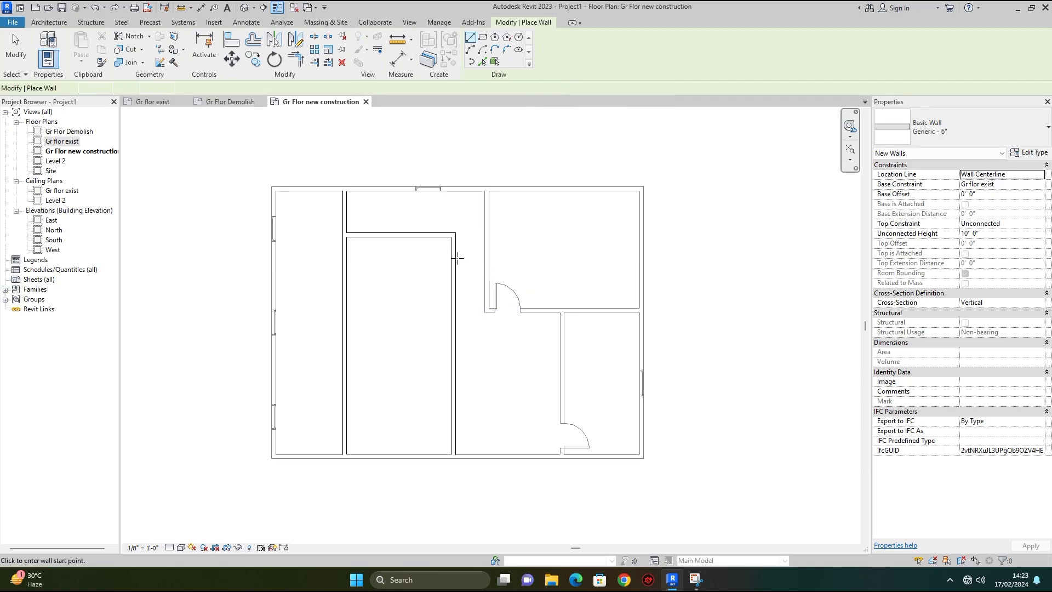
click(454, 260)
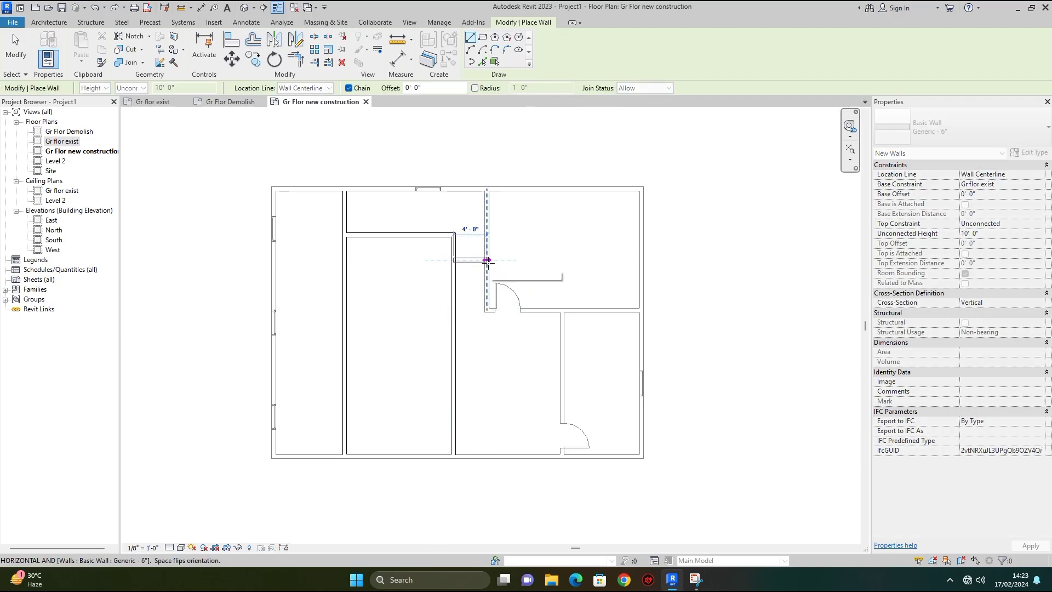
click(486, 260)
key(Escape)
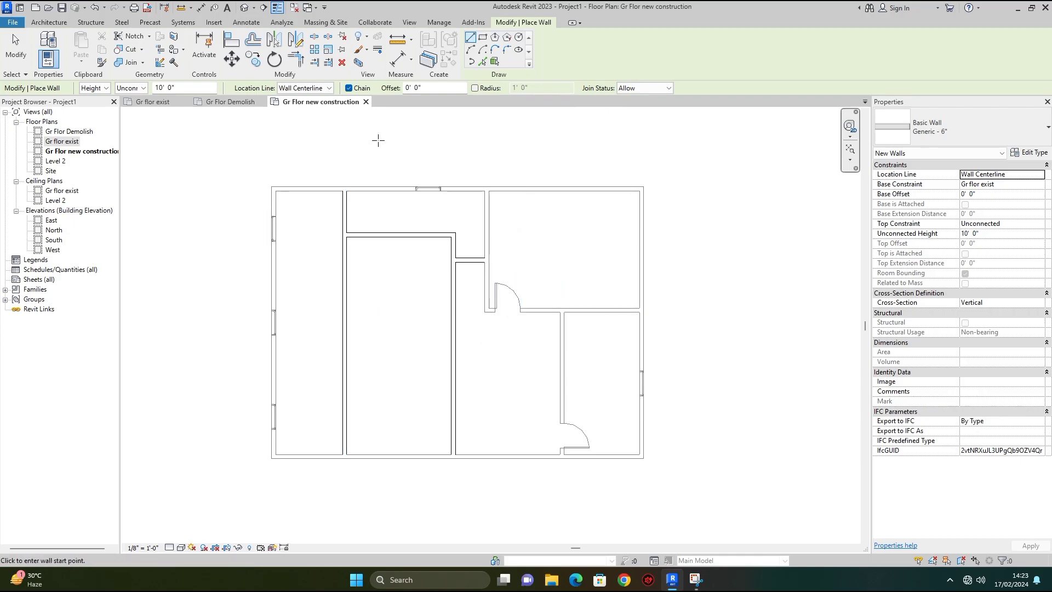
- Place three Single-Flush 36" x 84" doors, one in each of the two long new vertical walls and one in the short new horizontal wall
key(Escape)
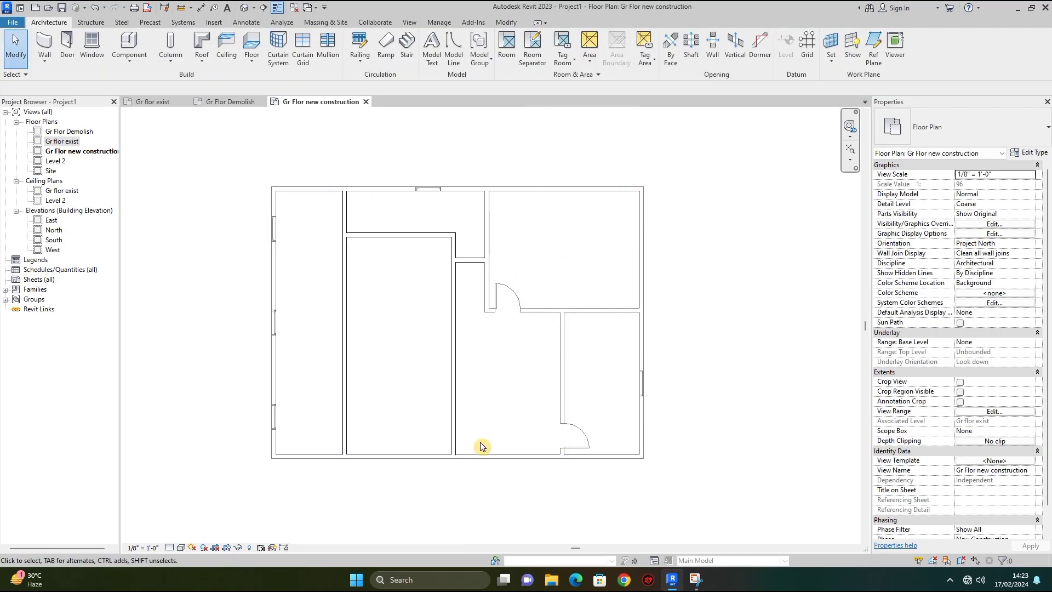
key(d)
key(r)
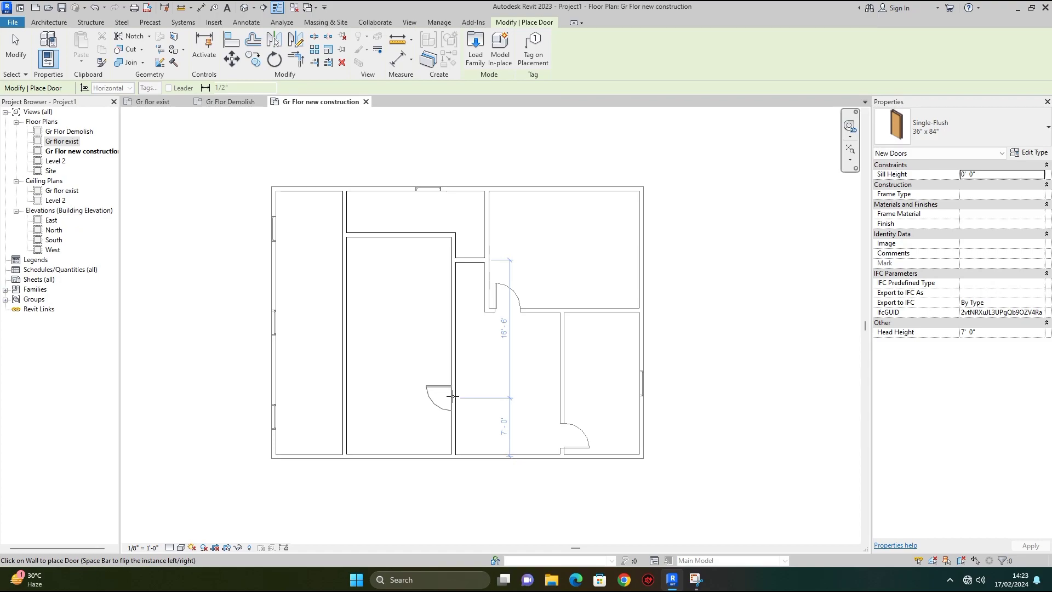
click(455, 397)
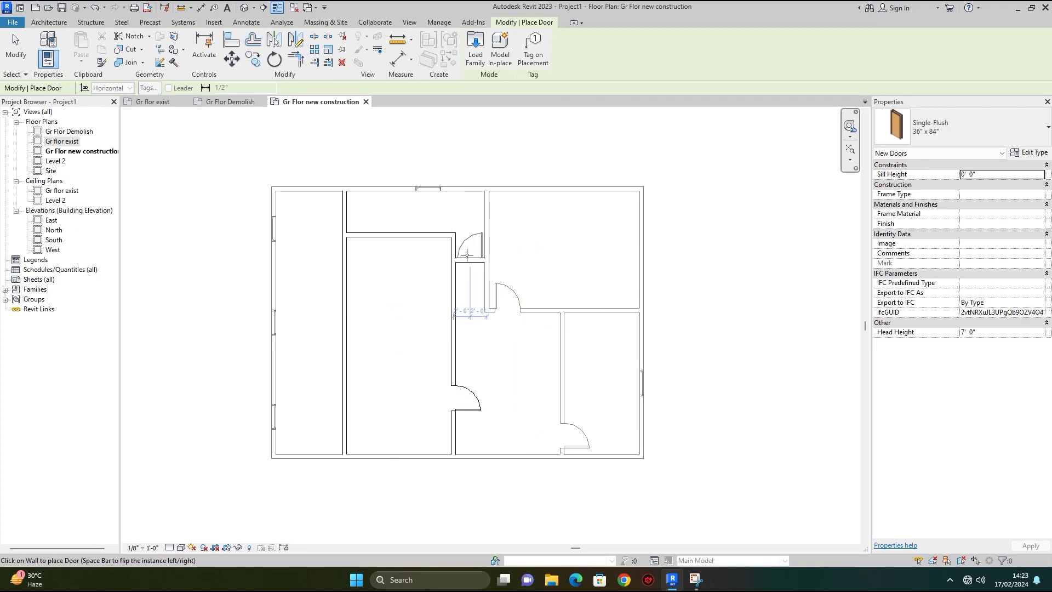
click(466, 255)
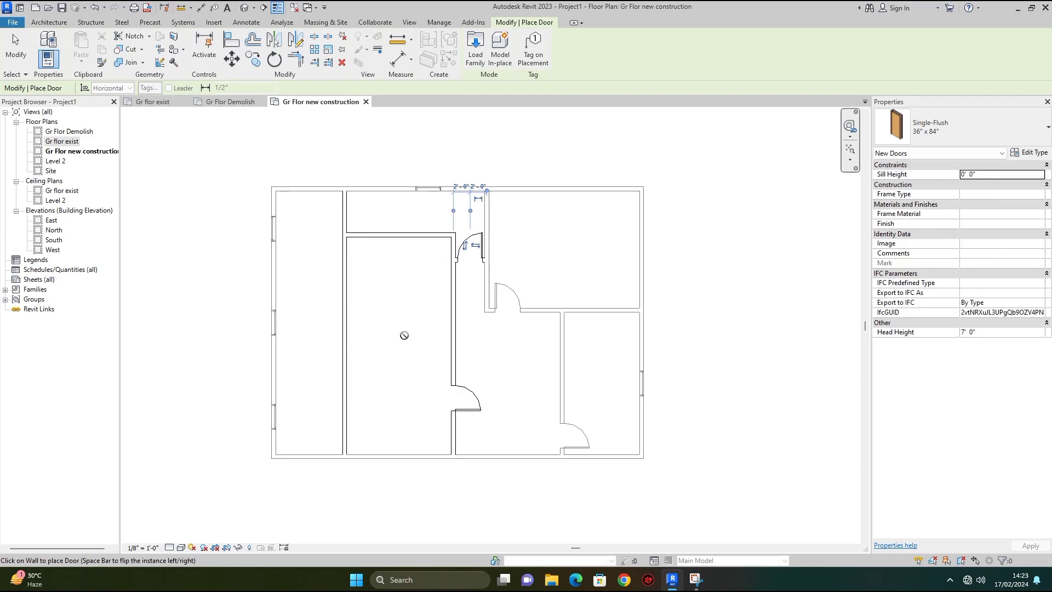
click(343, 372)
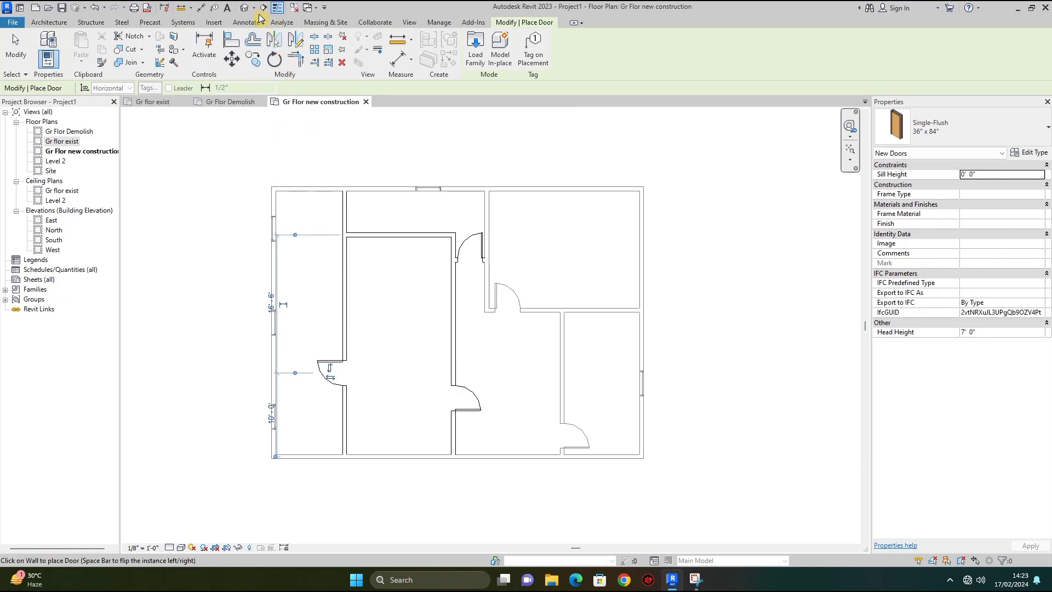
key(Escape)
key(Escape)
- Open the default 3D view from the Gr flor exist plan and frame the building closely
click(62, 141)
double_click(62, 141)
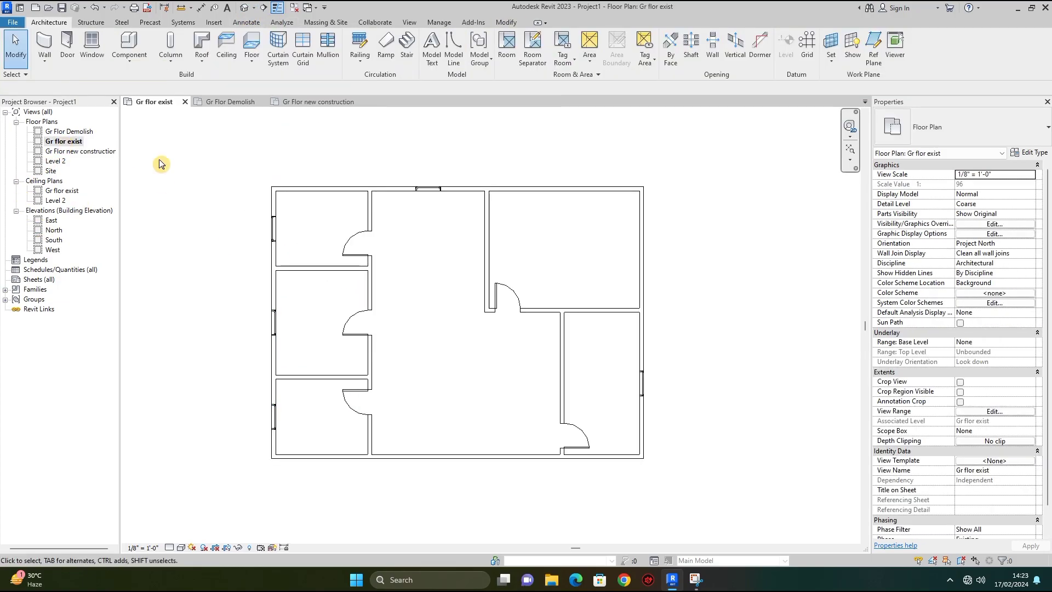
click(245, 8)
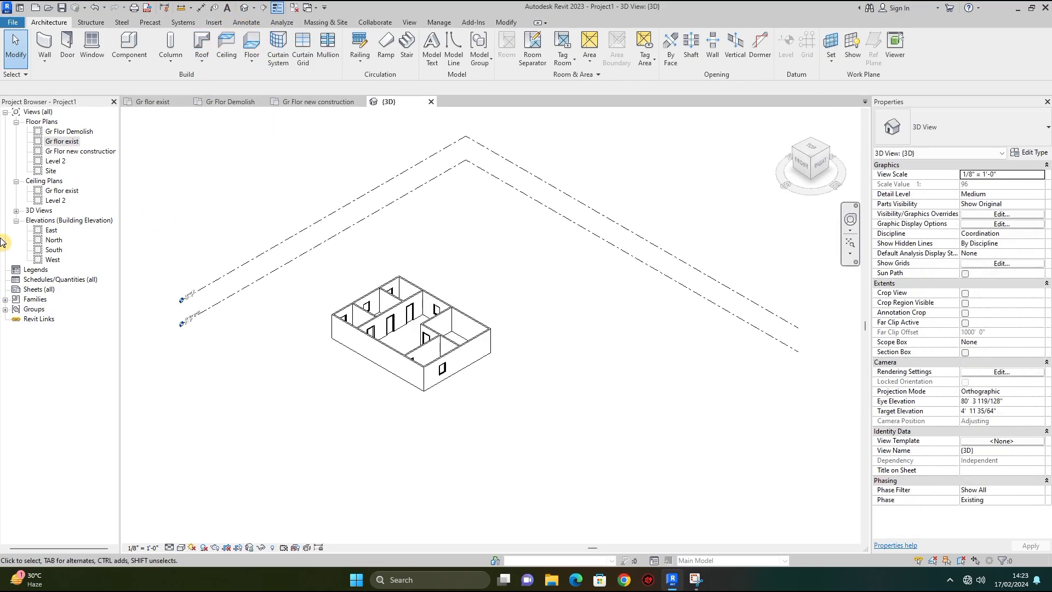
click(47, 212)
click(17, 212)
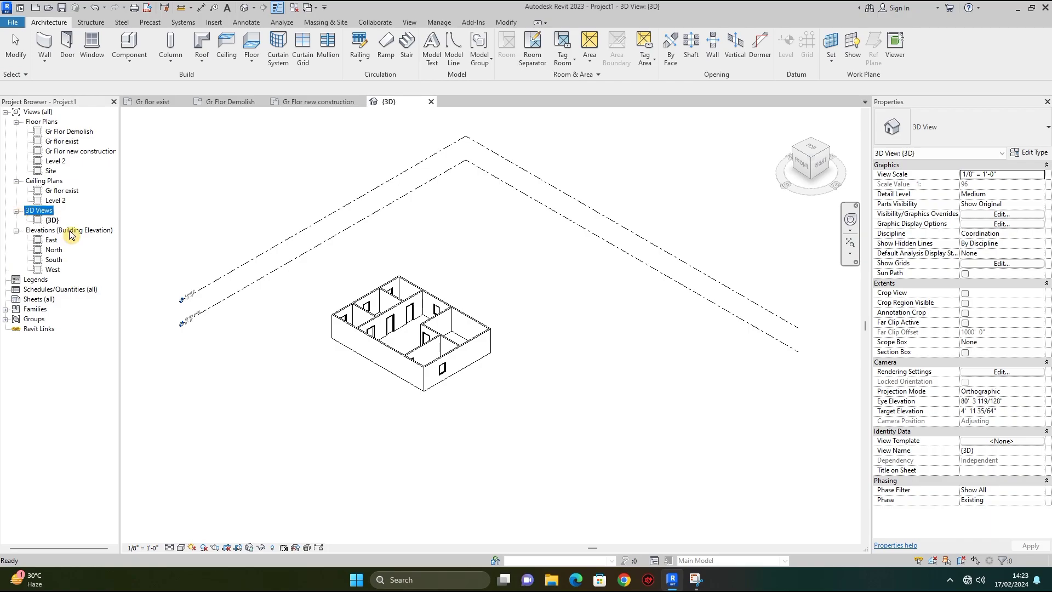
click(850, 220)
scroll(325, 348, up, 7)
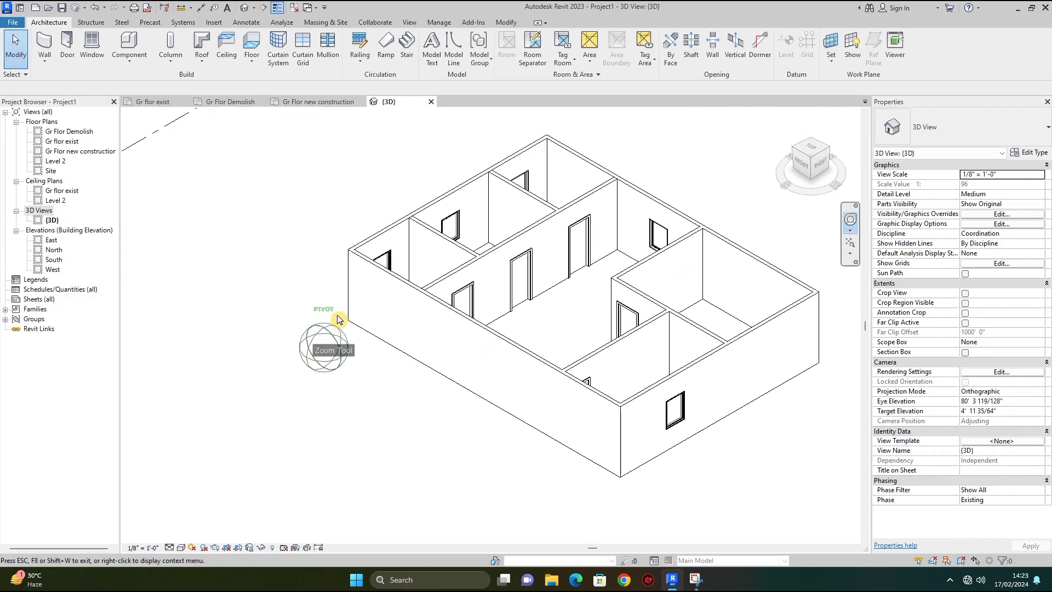
drag(349, 377, 272, 409)
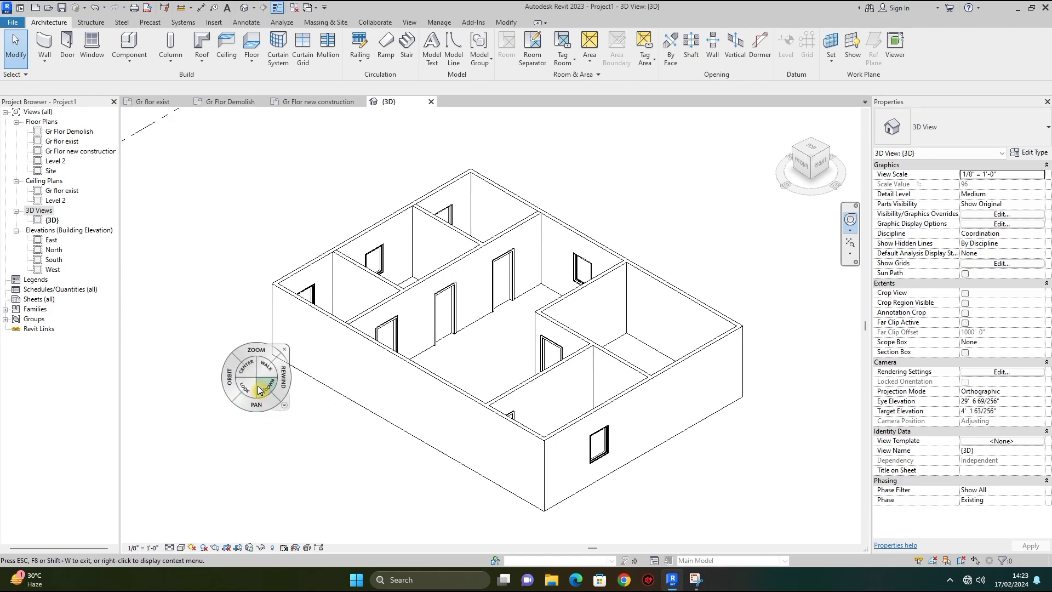
click(285, 349)
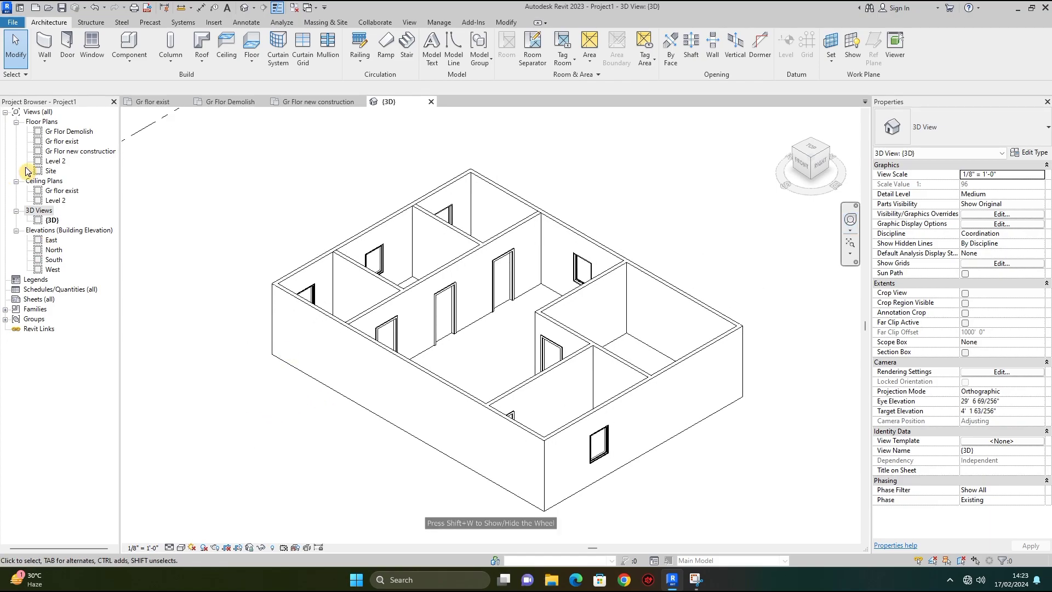
- Duplicate the {3D} view without detailing
right_click(51, 224)
mouse_move(141, 322)
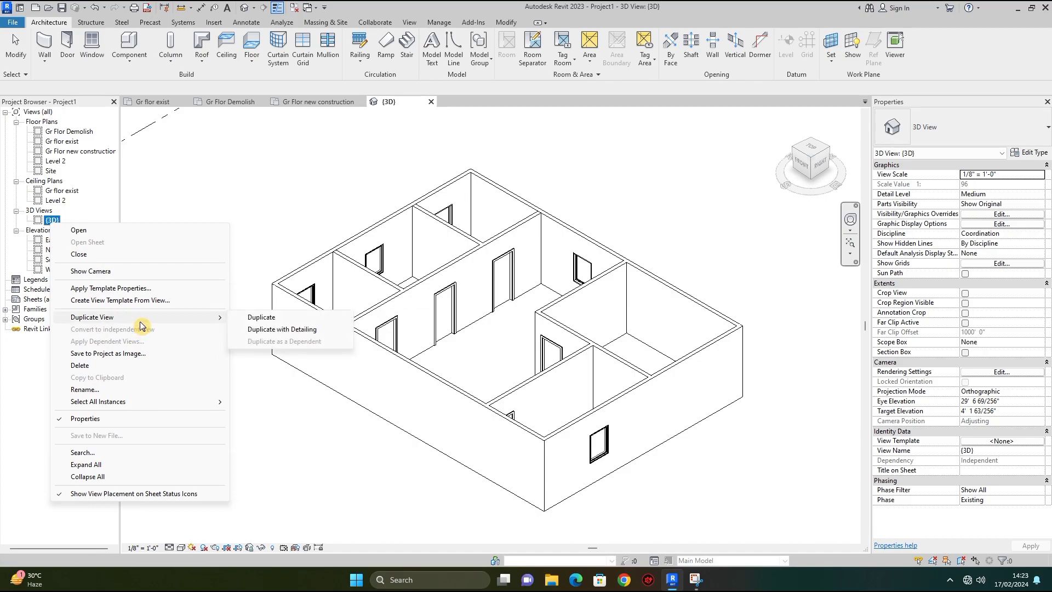
click(253, 319)
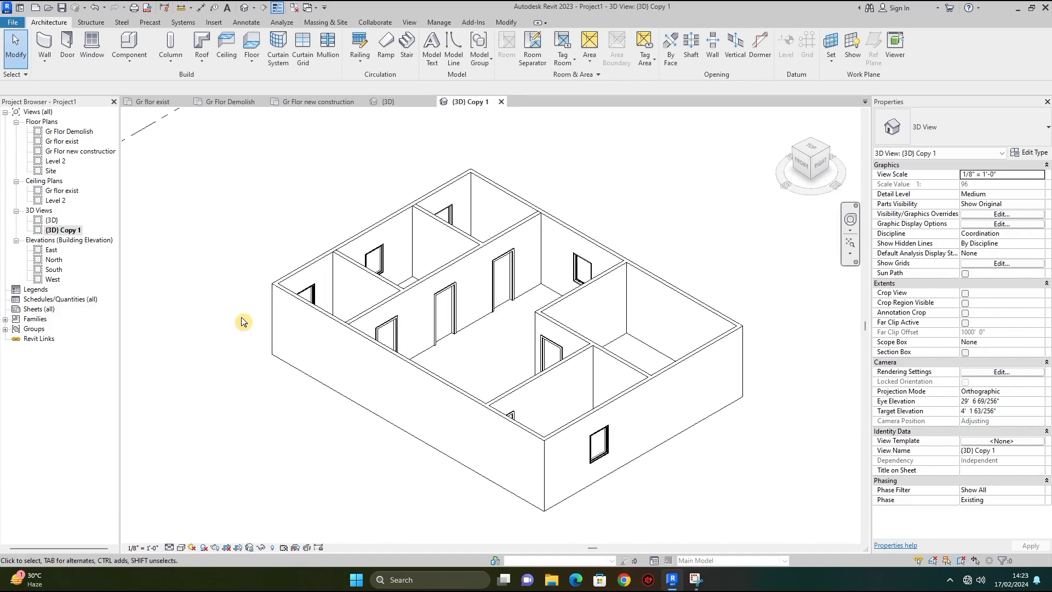
- Try to rename the original {3D} view to "{3D} exist"
right_click(50, 221)
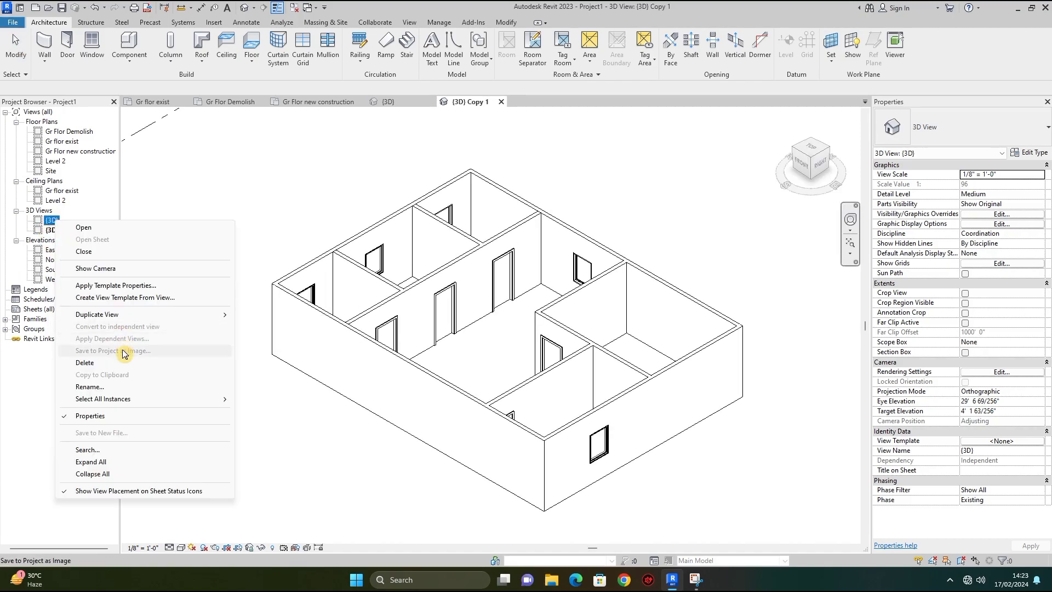
click(120, 387)
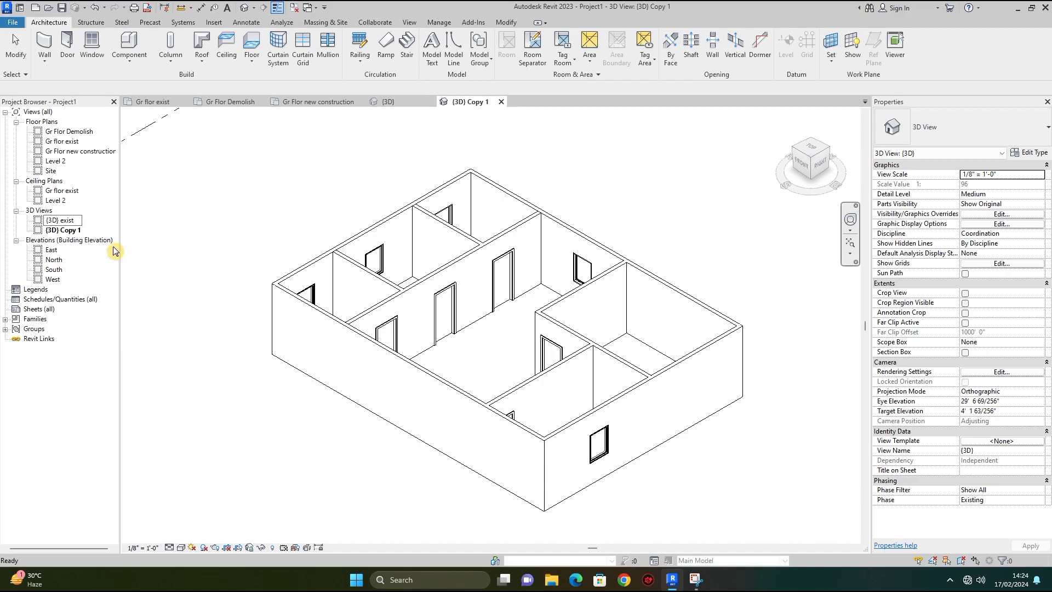
text(exist)
key(Return)
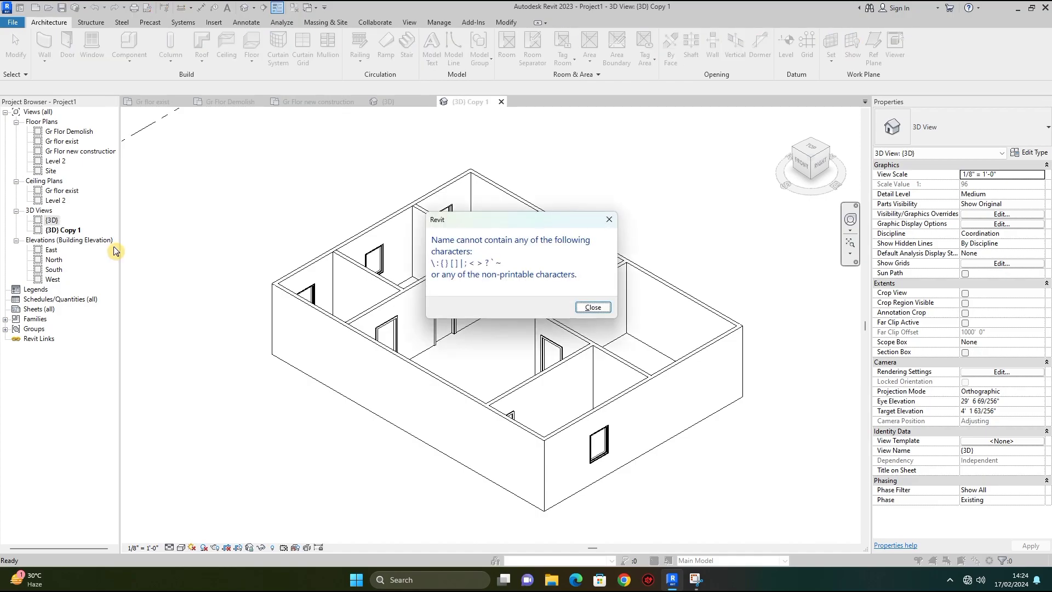
click(593, 307)
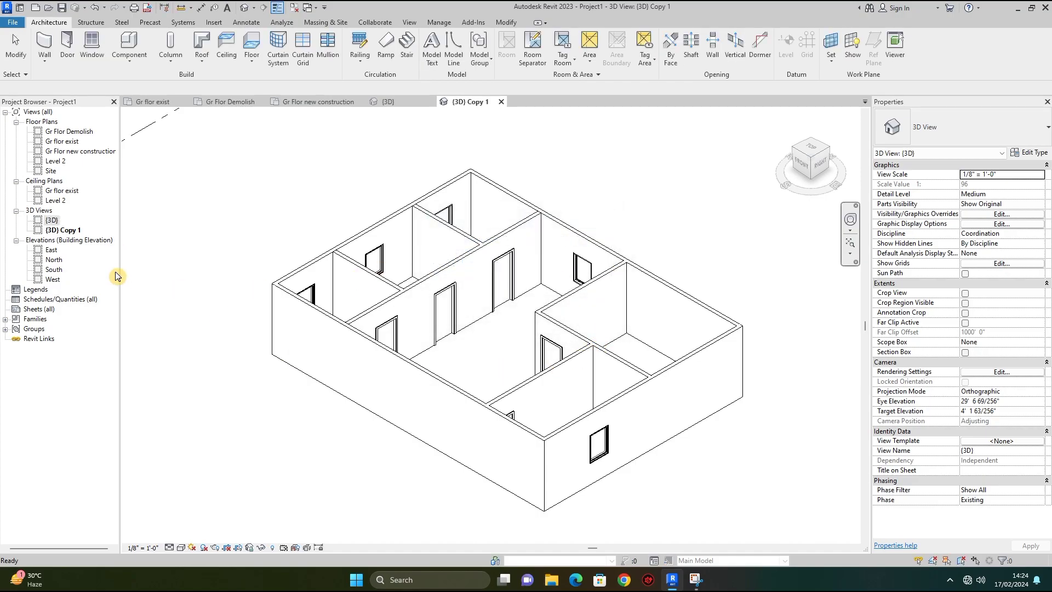
- Return to the Gr flor exist plan, create the default 3D view from it and list the project's 3D views
click(164, 103)
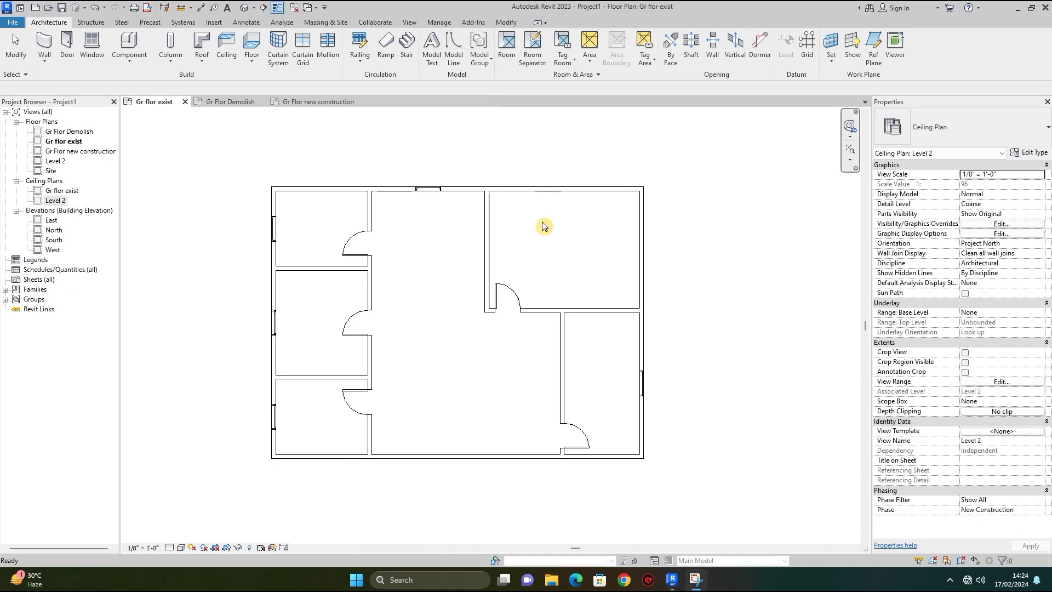
click(245, 8)
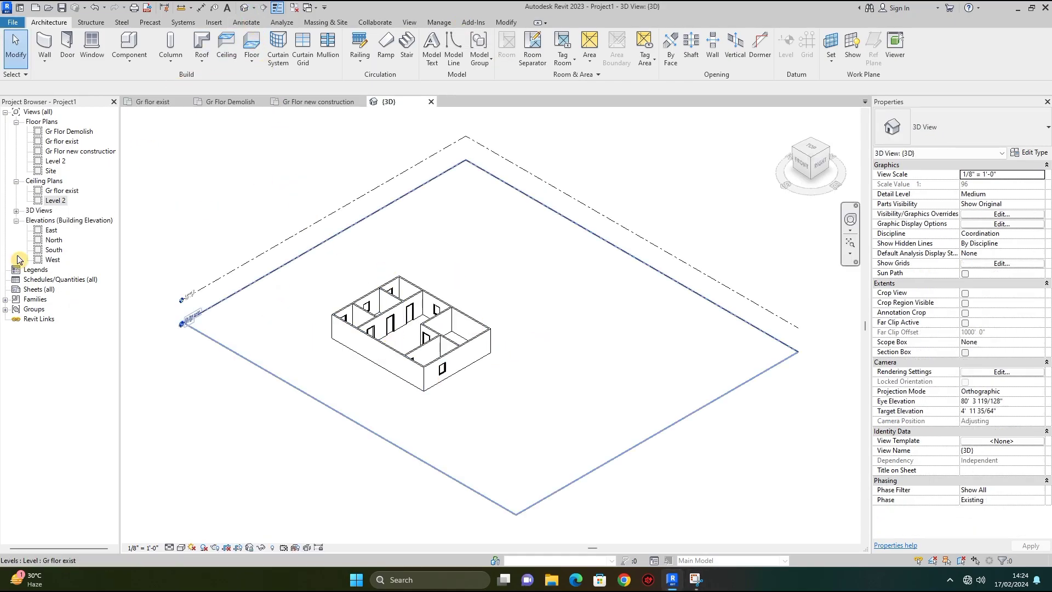
click(17, 211)
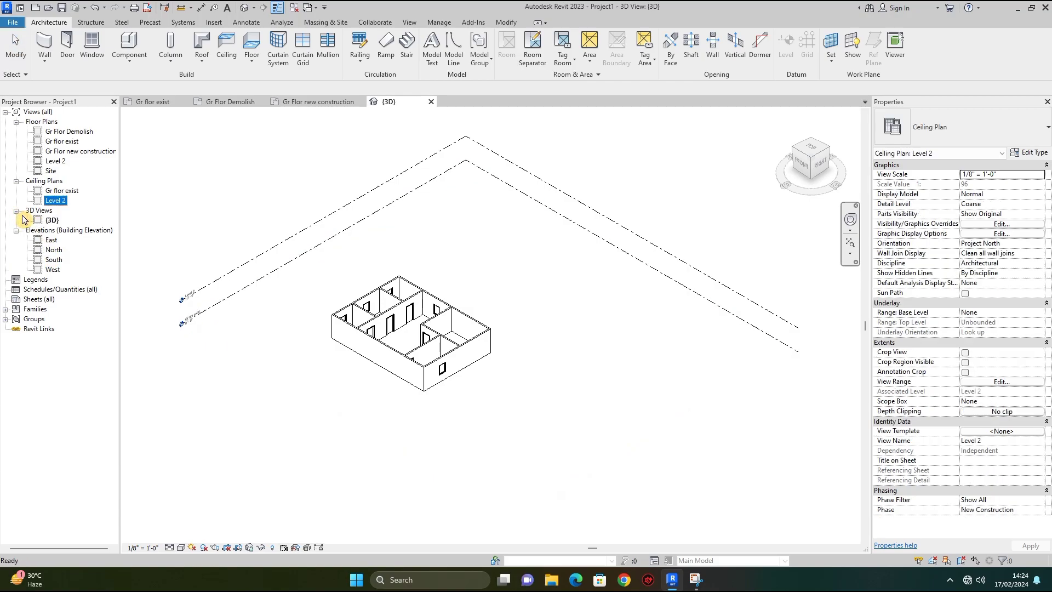
- Duplicate the {3D} view and duplicate its copy as well, both without detailing, to get three 3D views
click(52, 221)
right_click(48, 224)
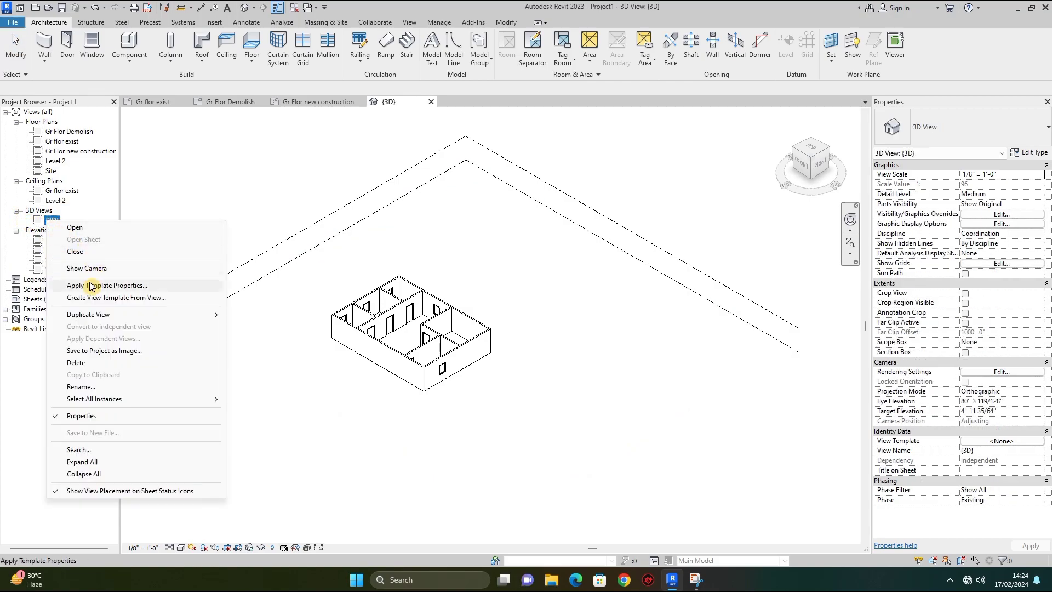
mouse_move(137, 320)
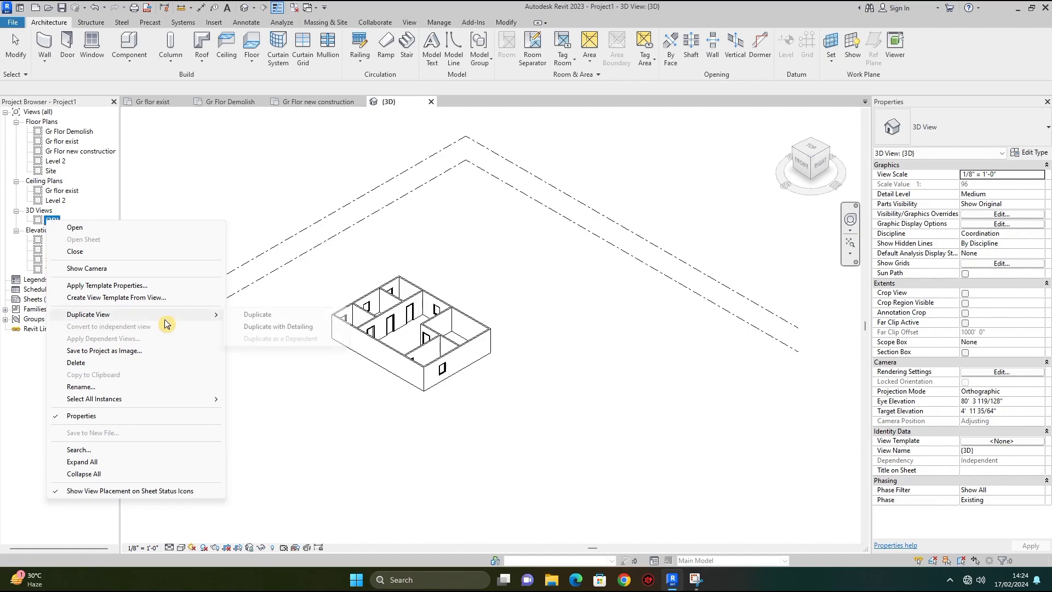
click(230, 184)
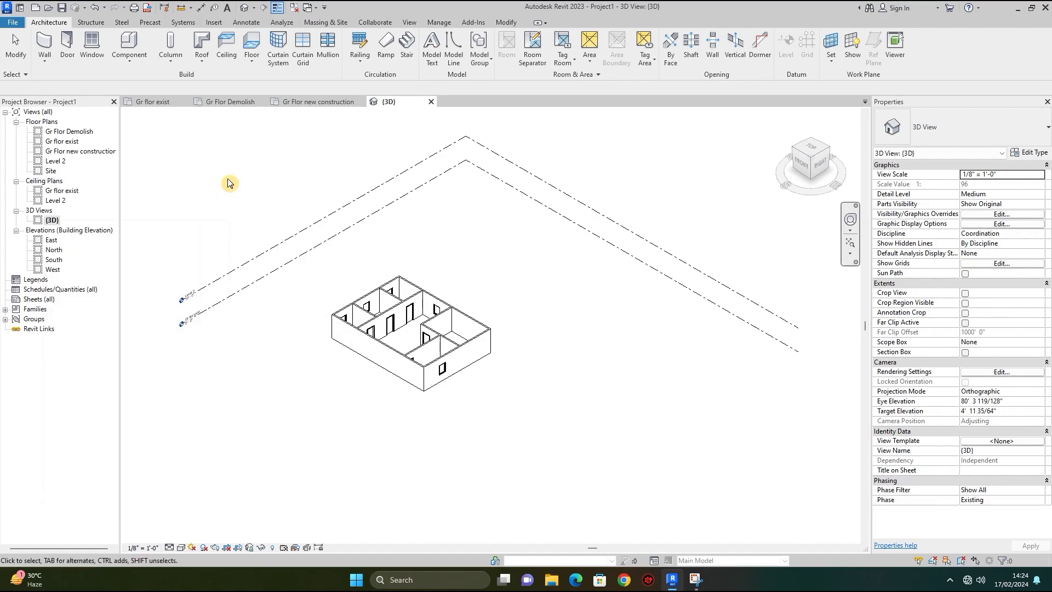
right_click(55, 222)
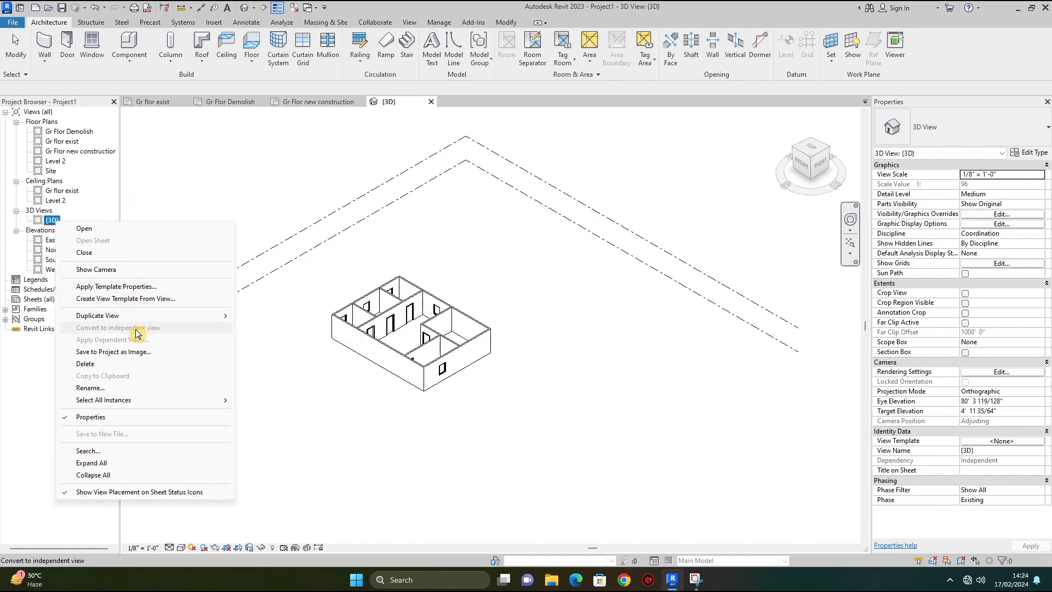
mouse_move(137, 320)
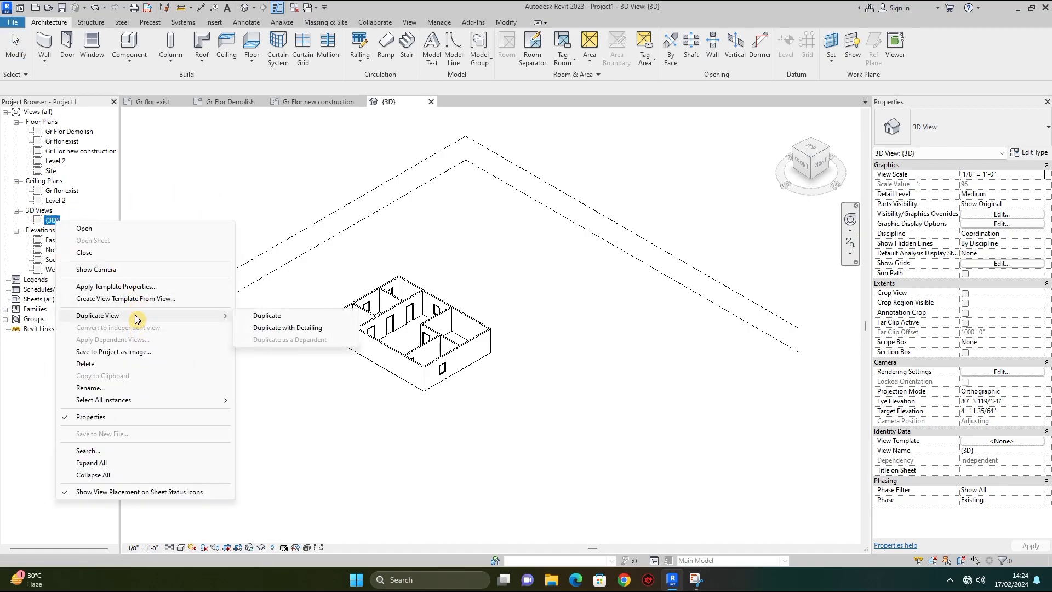
click(265, 317)
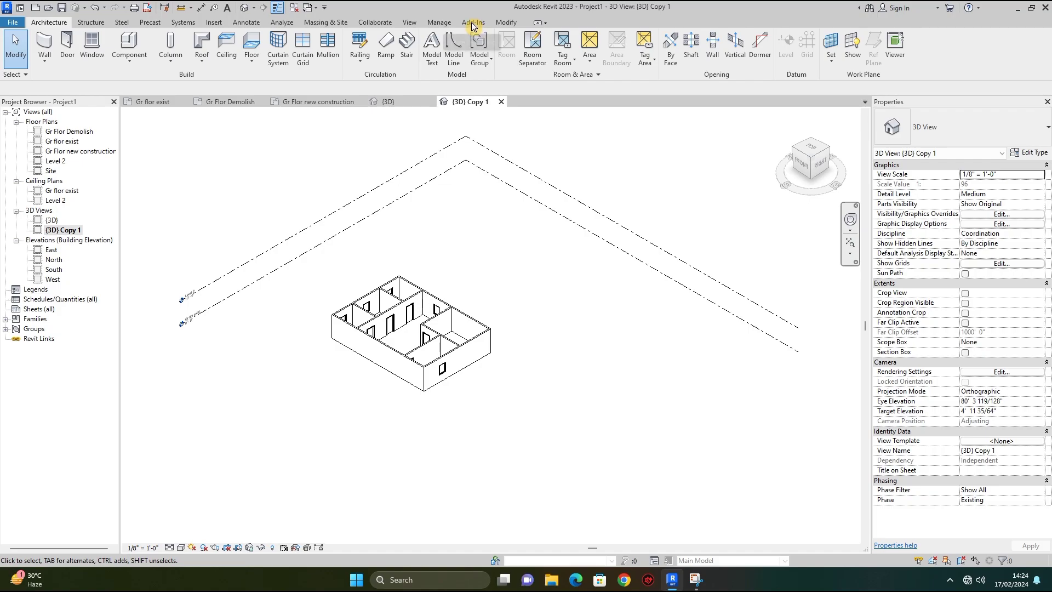
right_click(68, 231)
mouse_move(116, 328)
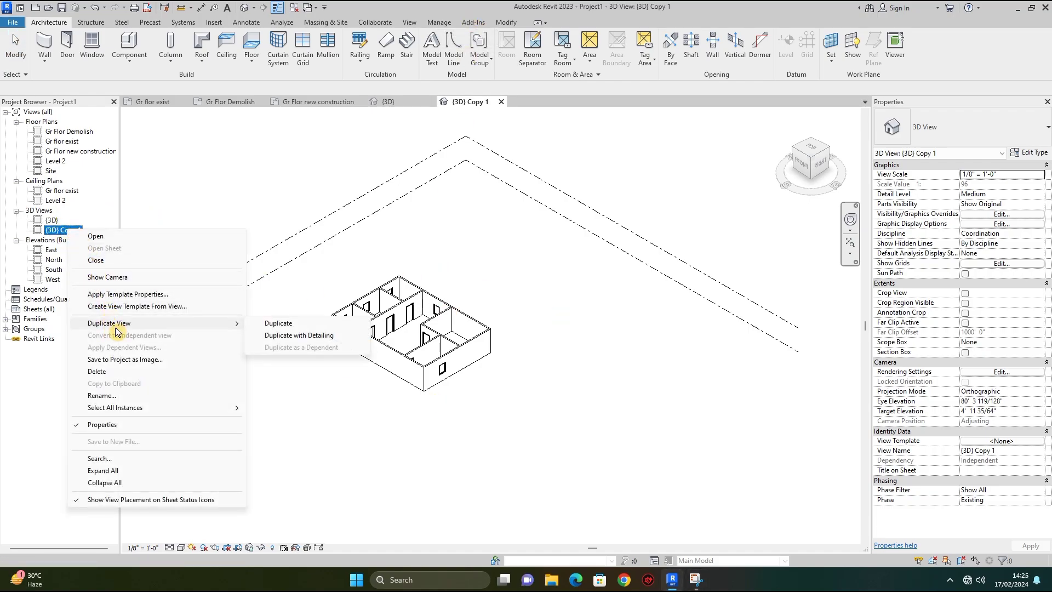
click(280, 324)
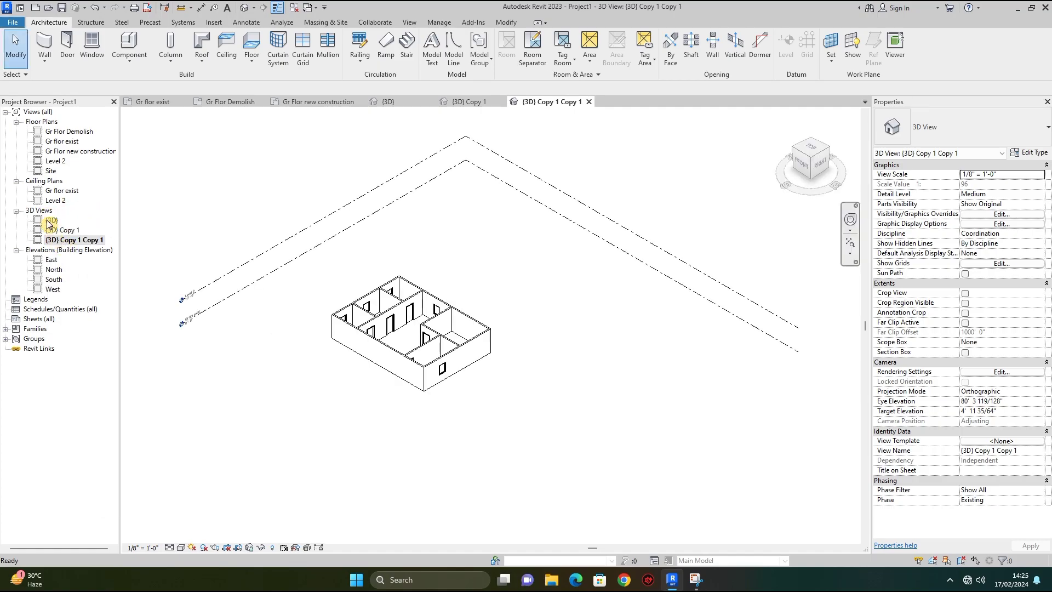
- Tile the open views so the three 3D views are shown together
click(49, 229)
click(55, 241)
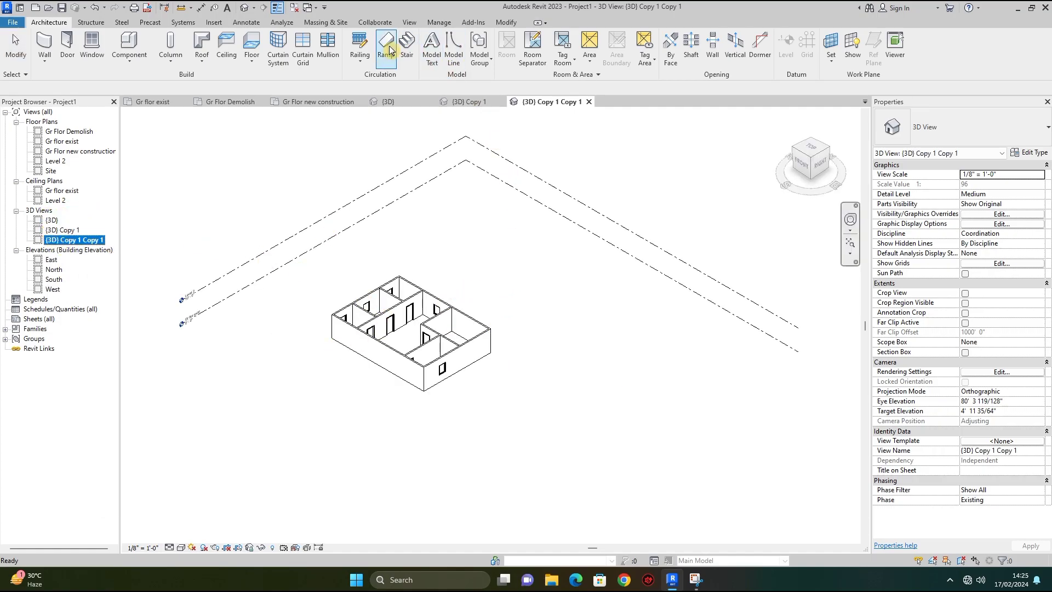
click(409, 23)
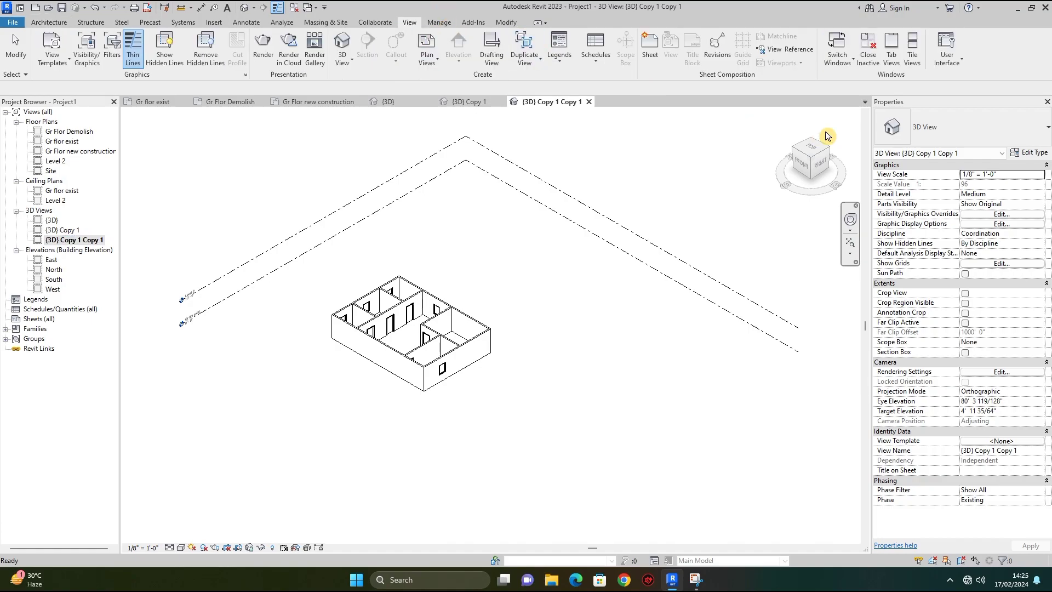
click(910, 61)
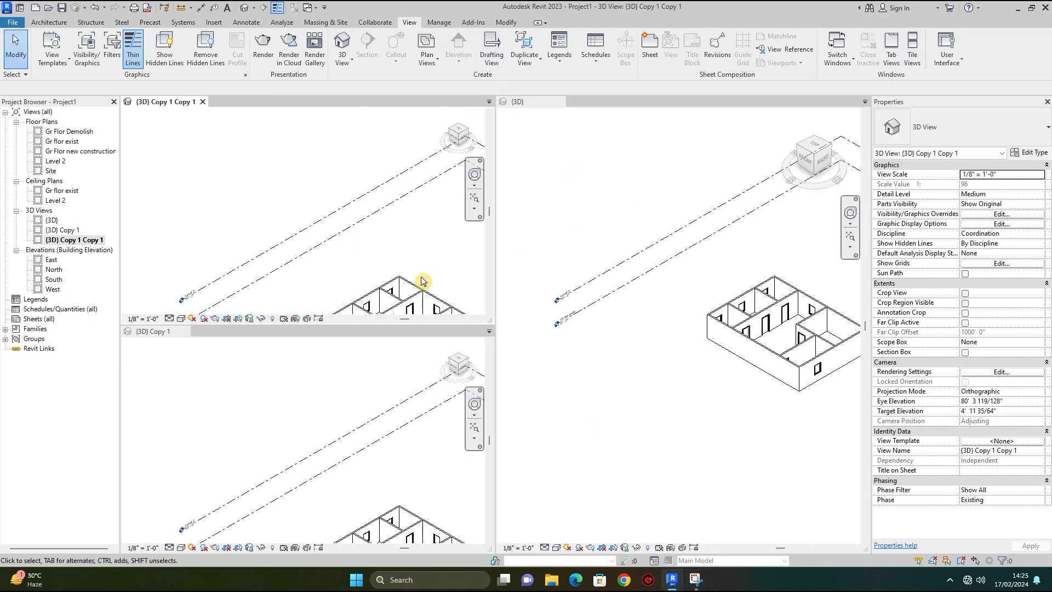
- Enlarge and center the building in each of the three tiled 3D views, leaving the {3D} Copy 1 Copy 1 view active
click(475, 174)
drag(422, 245, 318, 124)
drag(246, 195, 254, 188)
drag(253, 251, 208, 243)
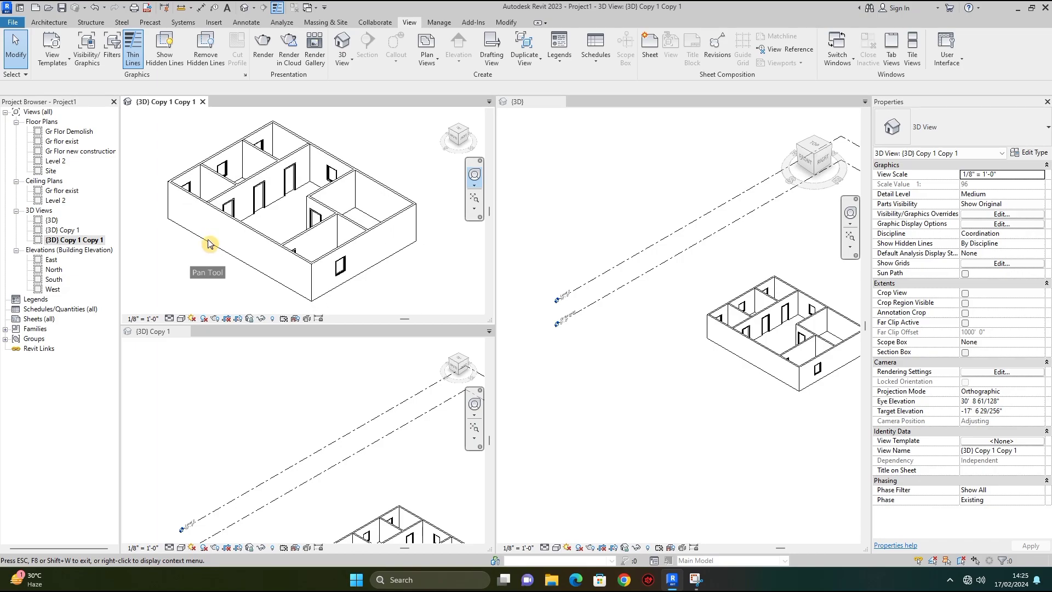
click(846, 215)
drag(813, 314, 693, 293)
drag(691, 231, 693, 212)
drag(698, 285, 730, 222)
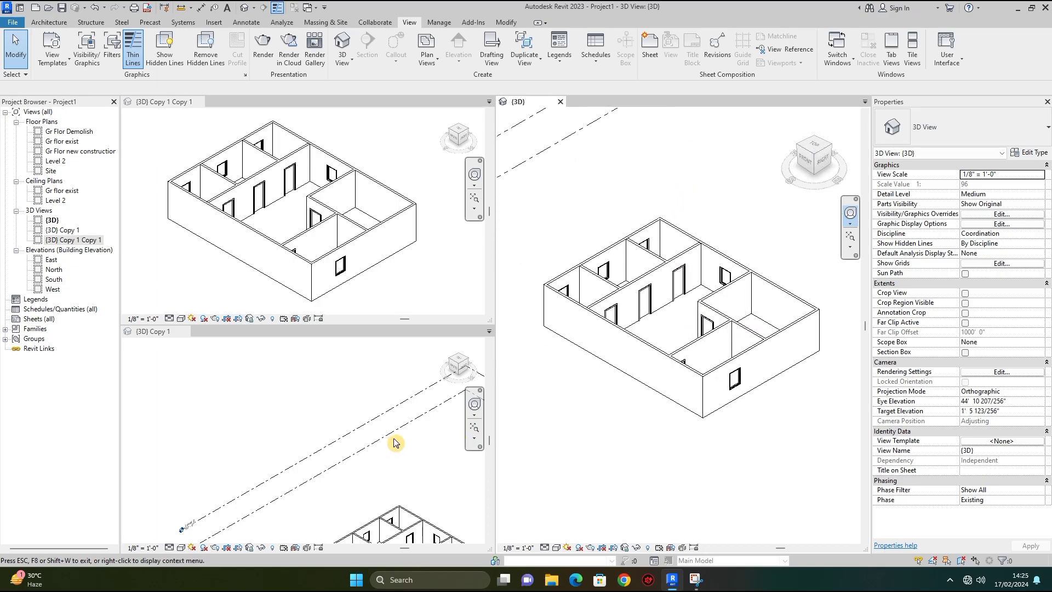
click(475, 404)
drag(389, 482, 274, 353)
drag(291, 422, 256, 365)
key(Escape)
click(434, 268)
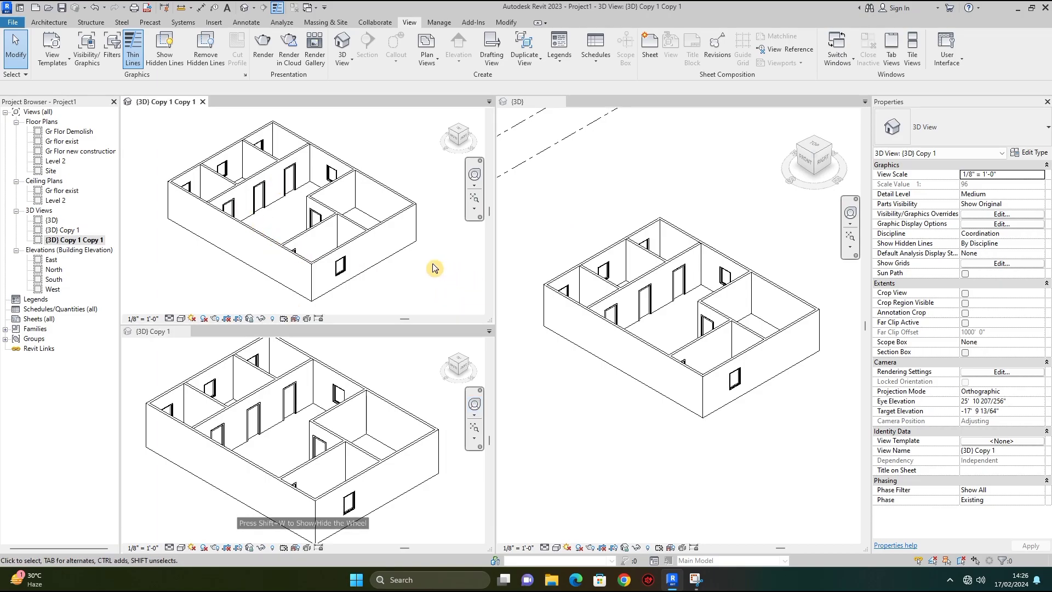
key(shift+w)
click(461, 271)
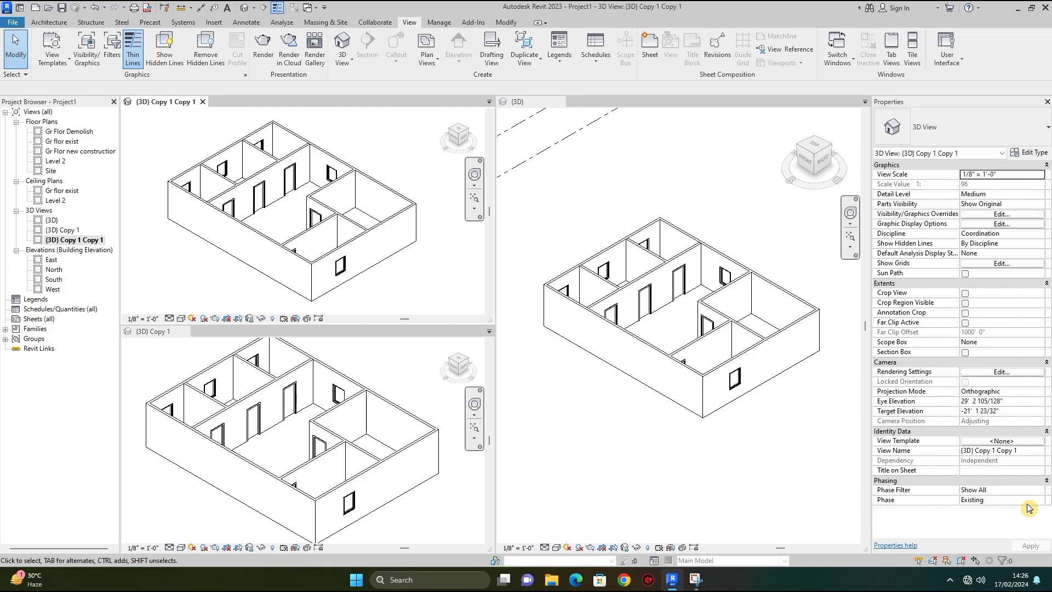
- Set the {3D} view's phase to Existing and the {3D} Copy 1 Copy 1 view's phase to Demolish
double_click(54, 220)
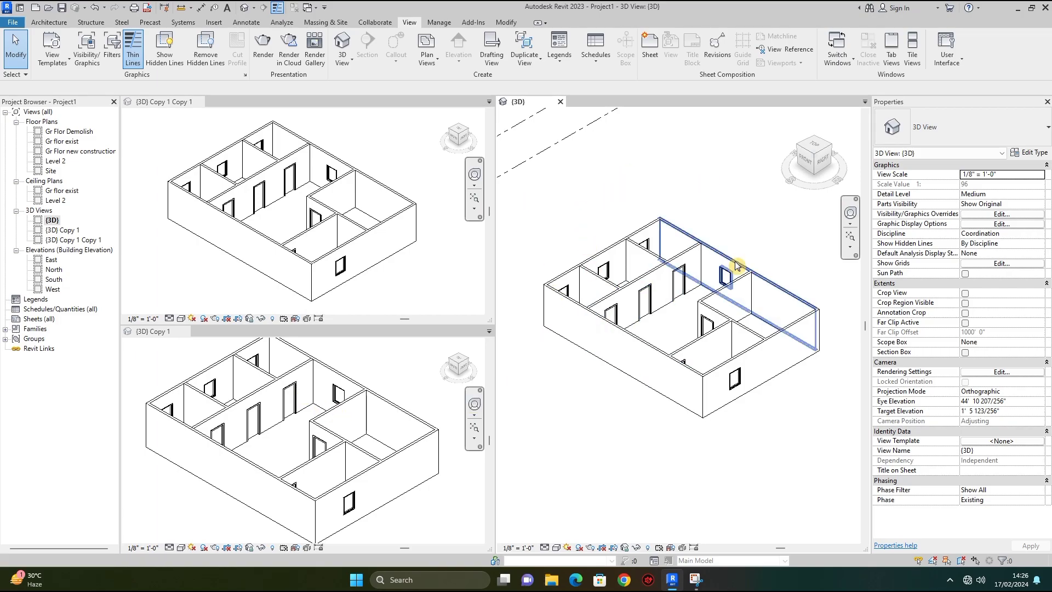
click(1039, 499)
click(978, 512)
click(431, 262)
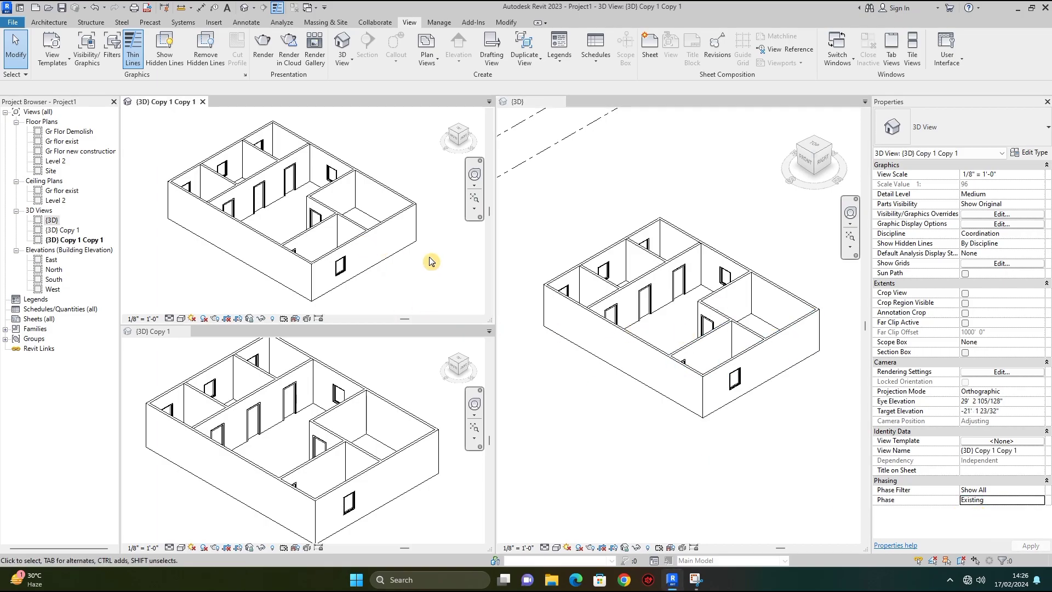
click(1039, 501)
click(975, 520)
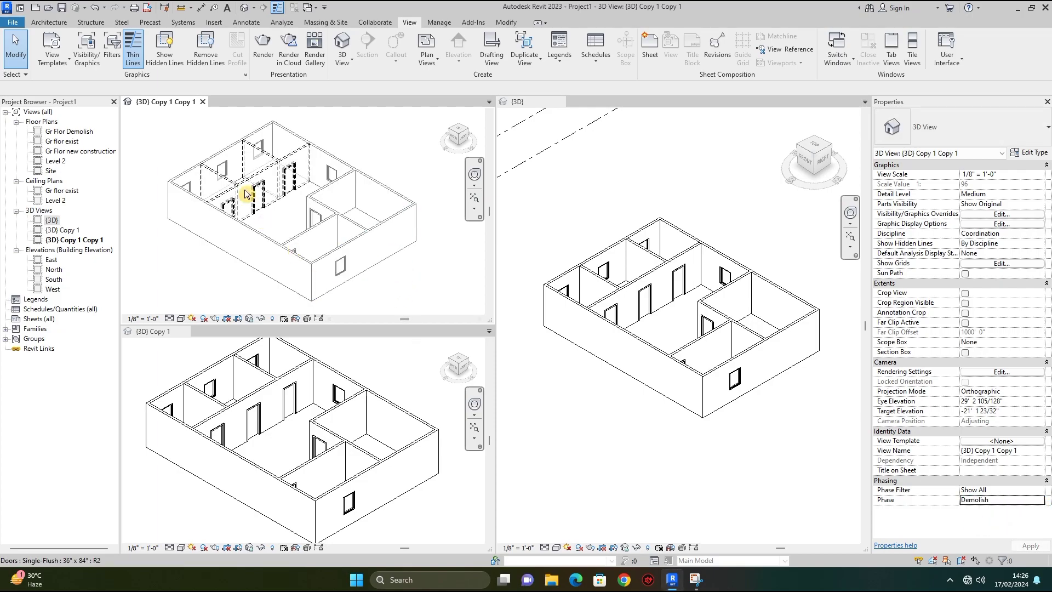
- Set the phase of the {3D} Copy 1 view to New Construction
click(398, 376)
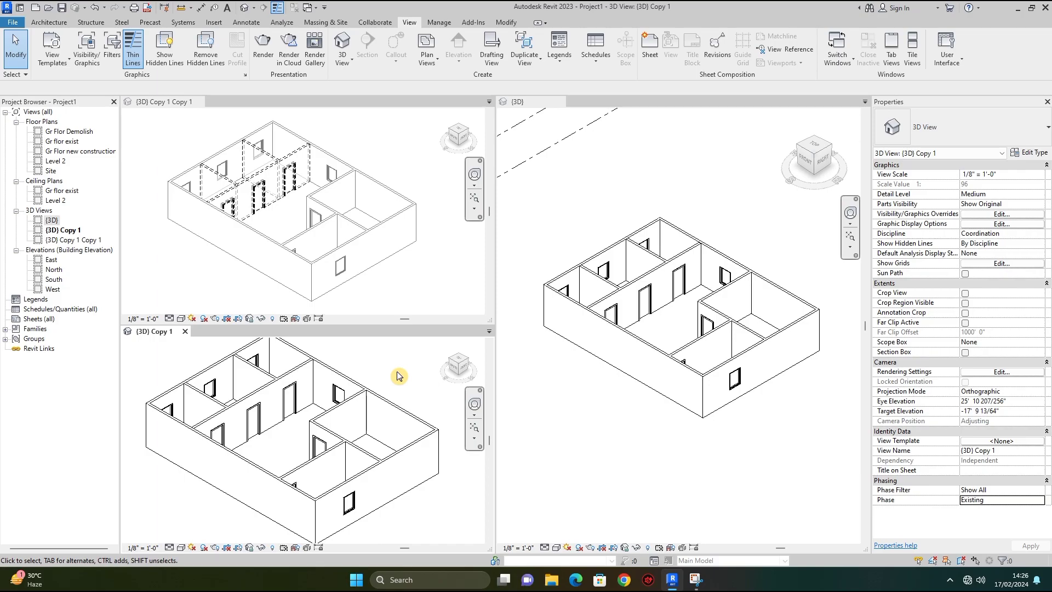
click(1039, 500)
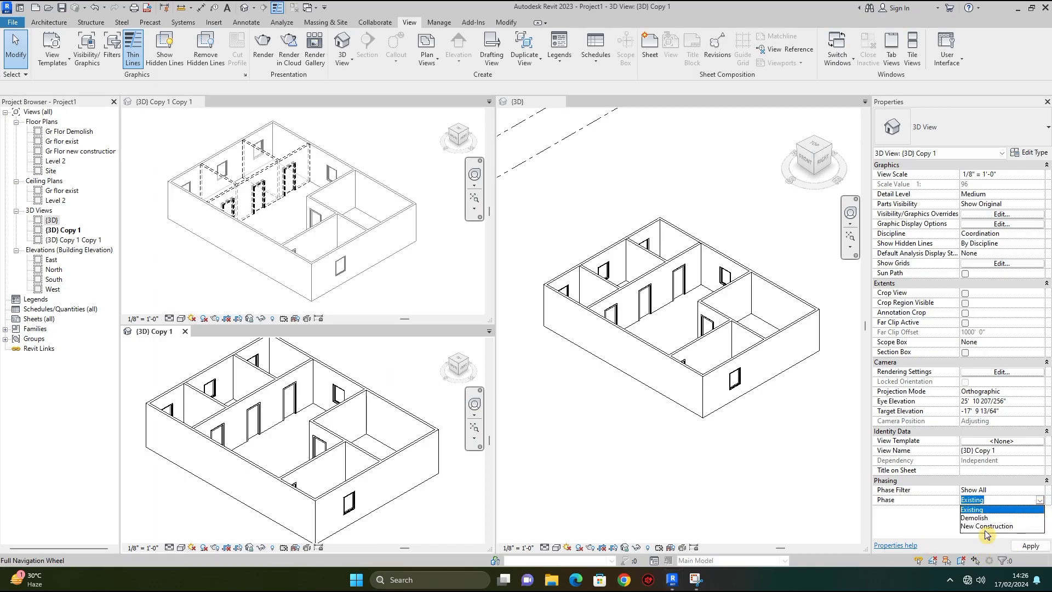
click(983, 530)
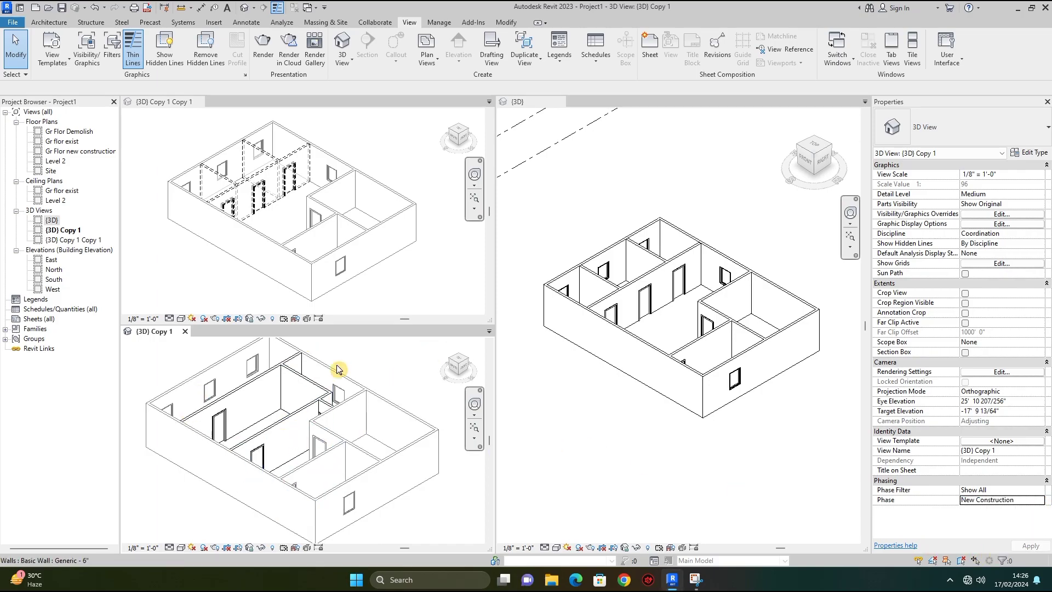
- Apply the Realistic visual style to the {3D} Copy 1 view
click(179, 548)
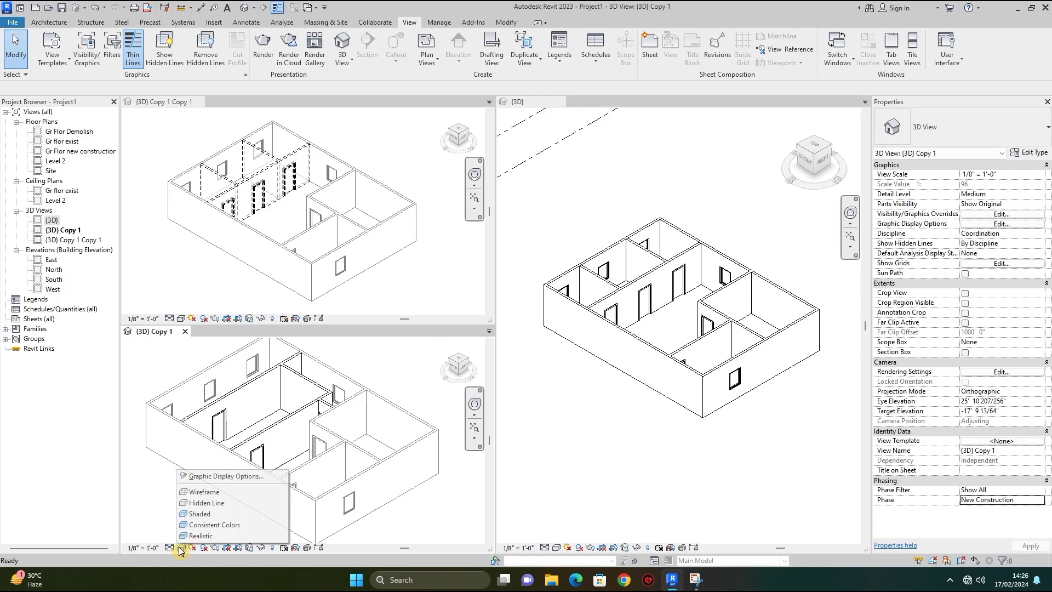
click(198, 536)
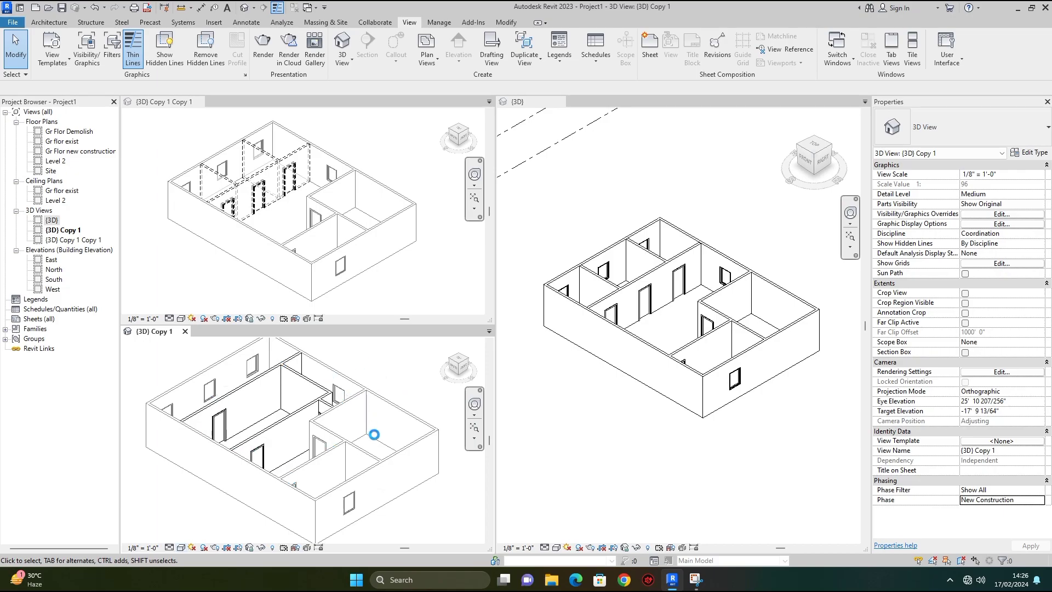
click(425, 272)
click(181, 548)
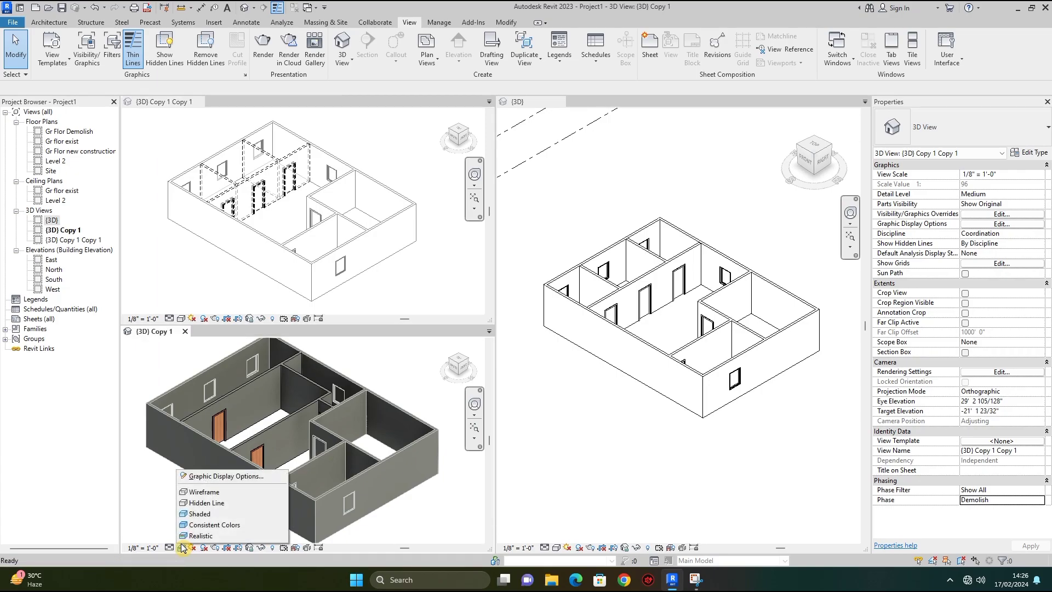
click(207, 536)
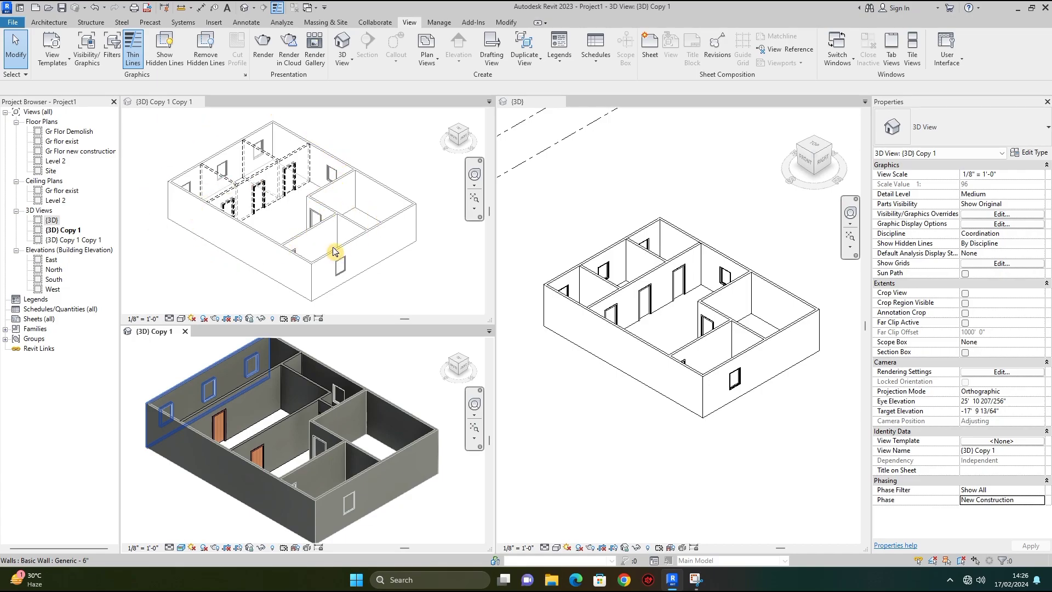
click(181, 548)
click(197, 536)
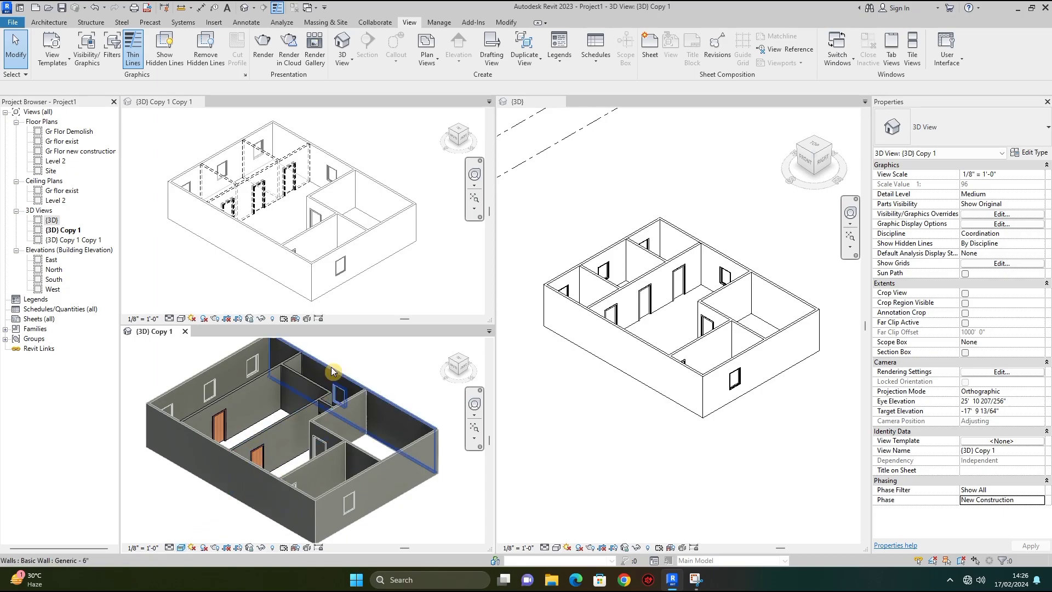
click(423, 265)
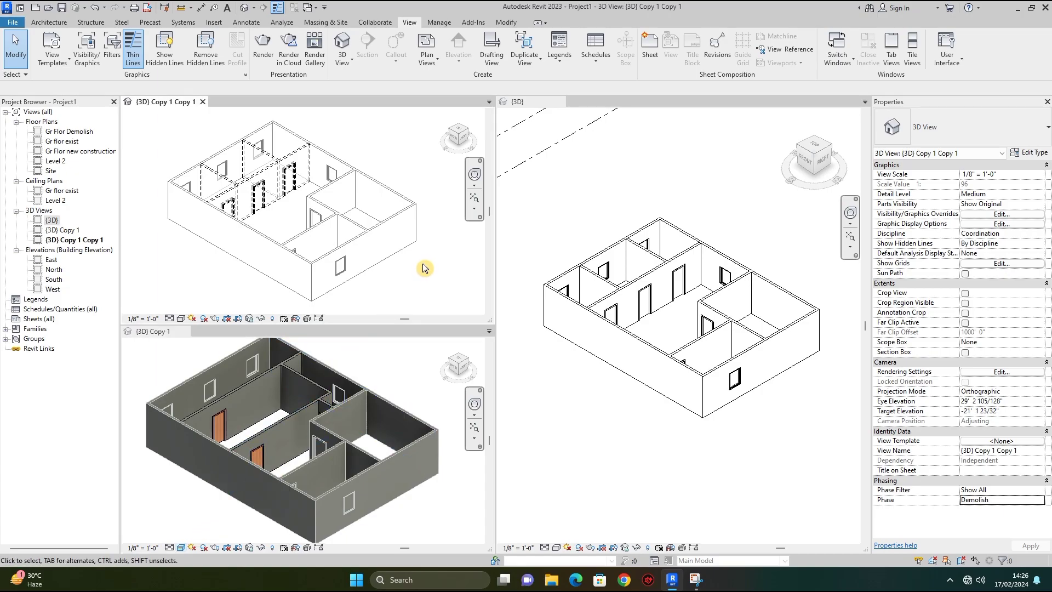
click(182, 544)
click(192, 536)
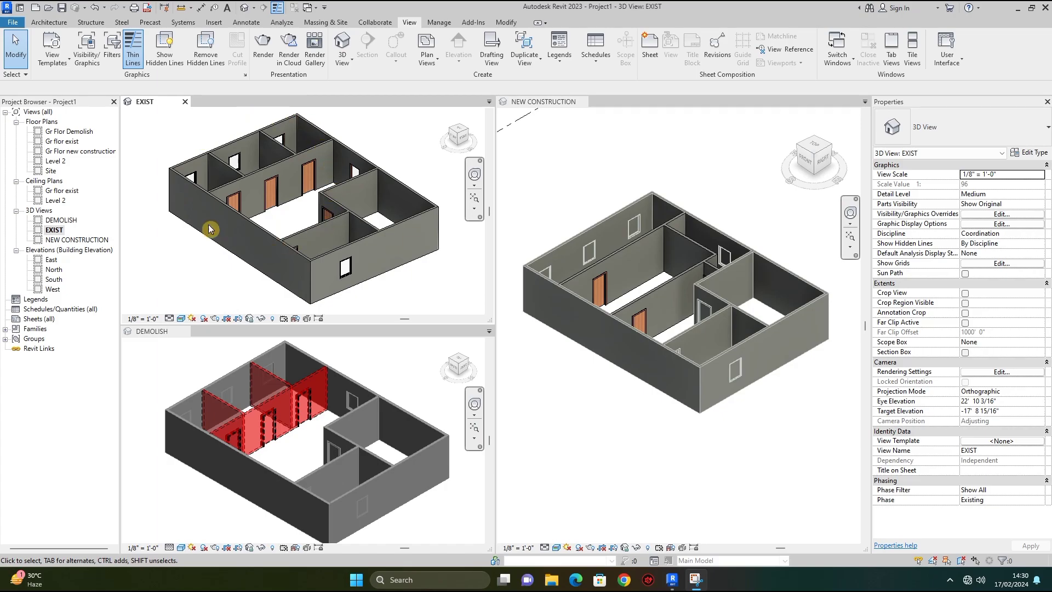
- Check the phases of the EXIST, NEW CONSTRUCTION and DEMOLISH 3D views and the phasing properties of the demolished wall with three doors
click(158, 125)
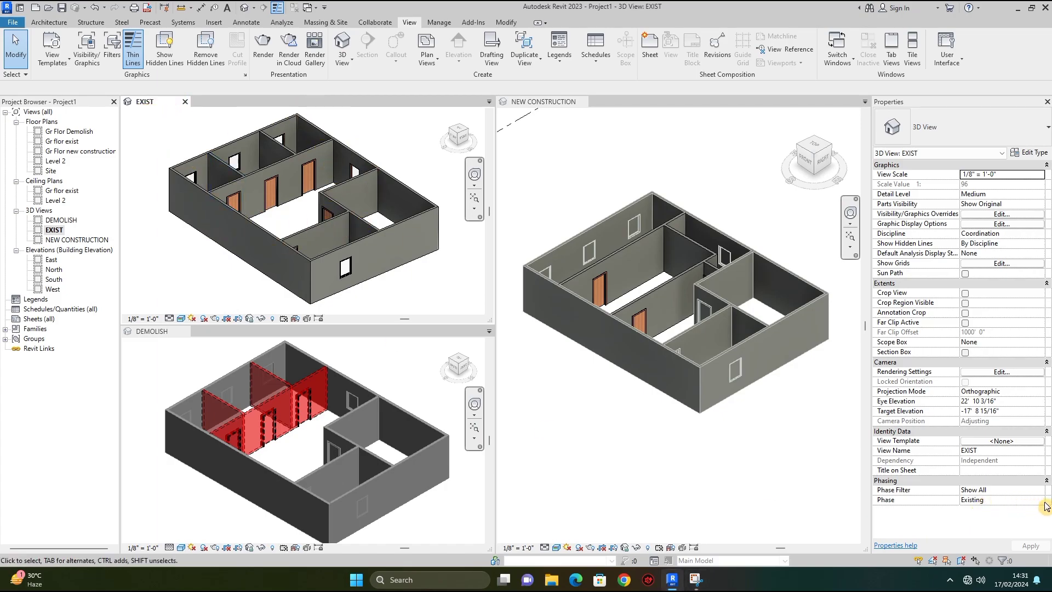
click(650, 206)
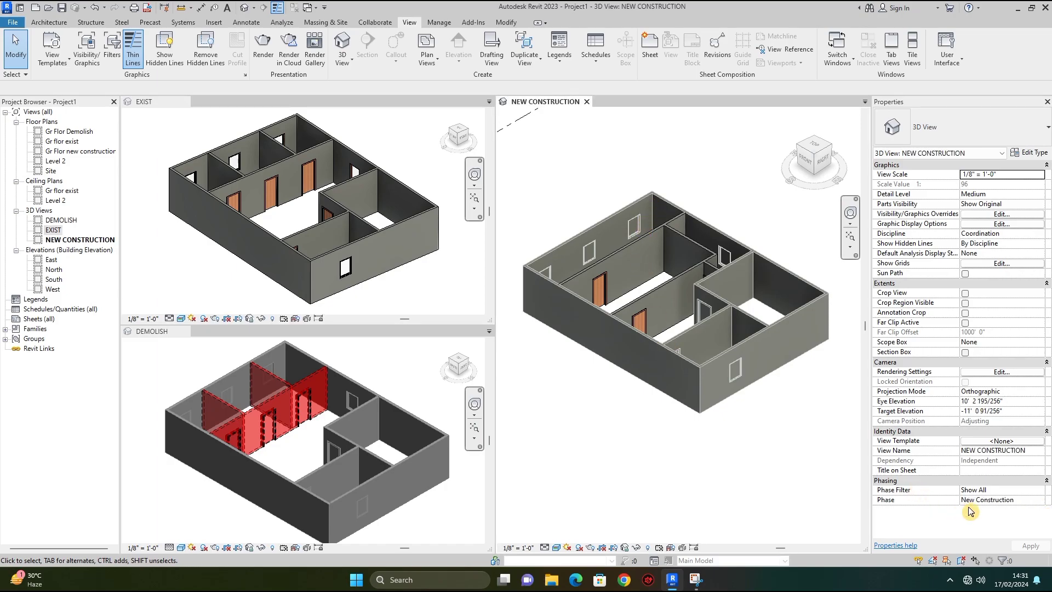
click(254, 394)
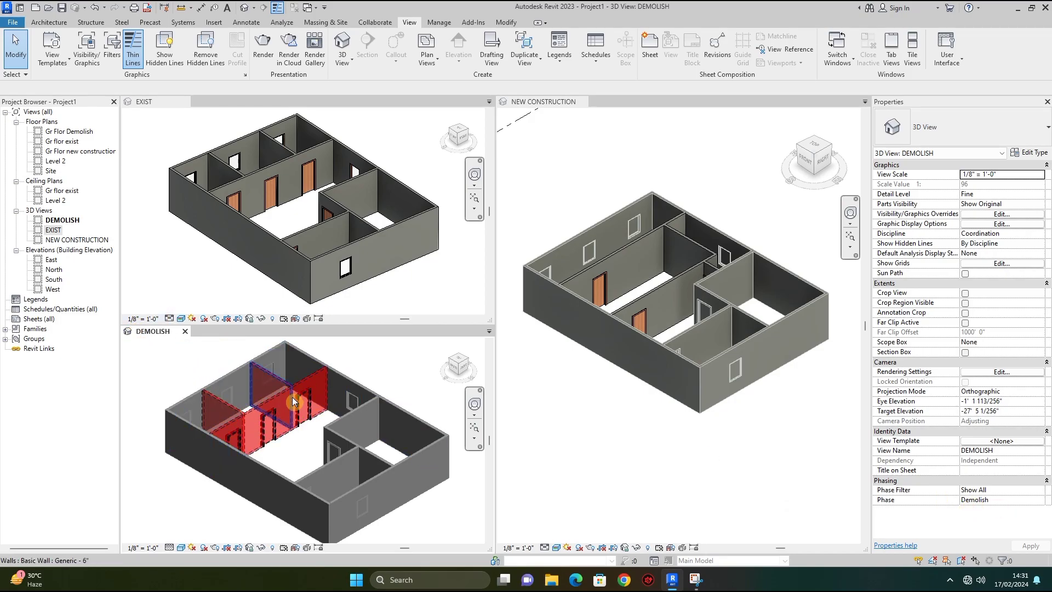
click(274, 399)
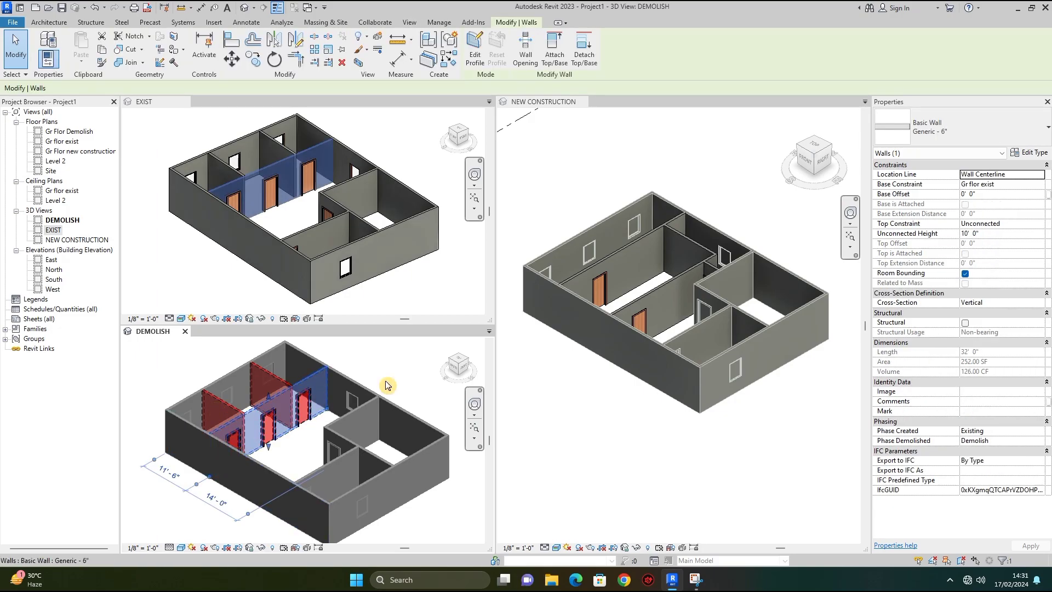
click(418, 363)
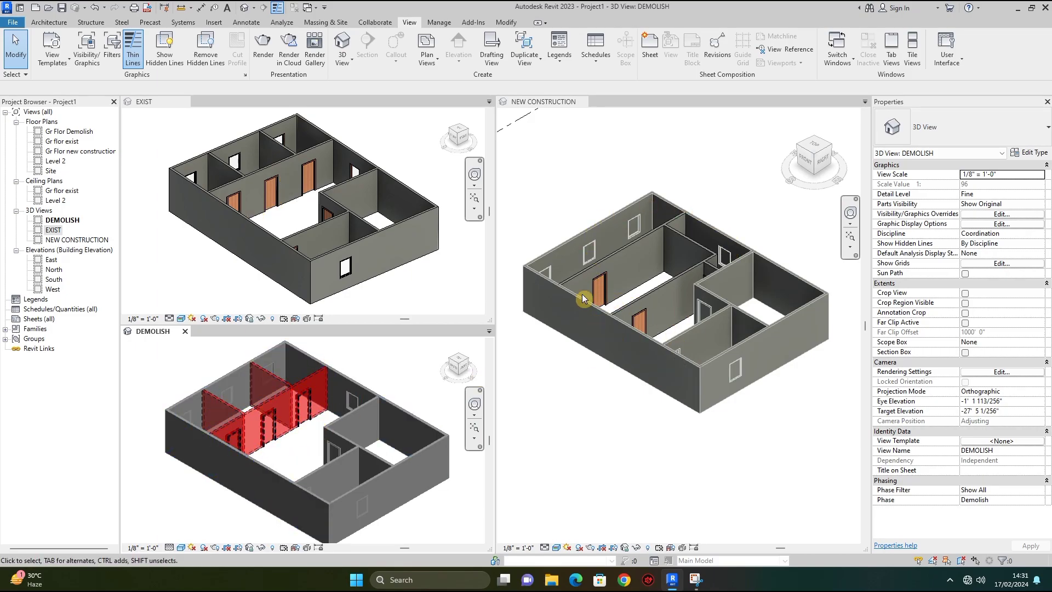
- Orbit the NEW CONSTRUCTION, EXIST and DEMOLISH 3D views to look at the partitions from a steeper angle
click(850, 214)
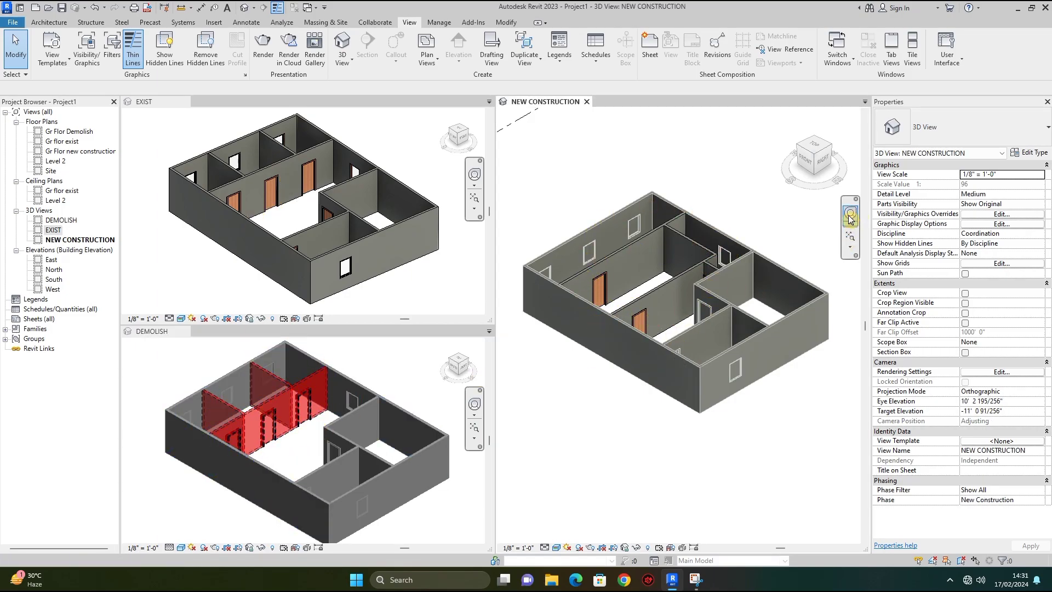
mouse_move(783, 270)
mouse_down()
mouse_move(781, 220)
mouse_move(782, 300)
mouse_move(726, 281)
mouse_move(705, 296)
mouse_move(810, 291)
mouse_move(756, 312)
mouse_move(805, 289)
mouse_move(776, 274)
mouse_move(392, 324)
mouse_up()
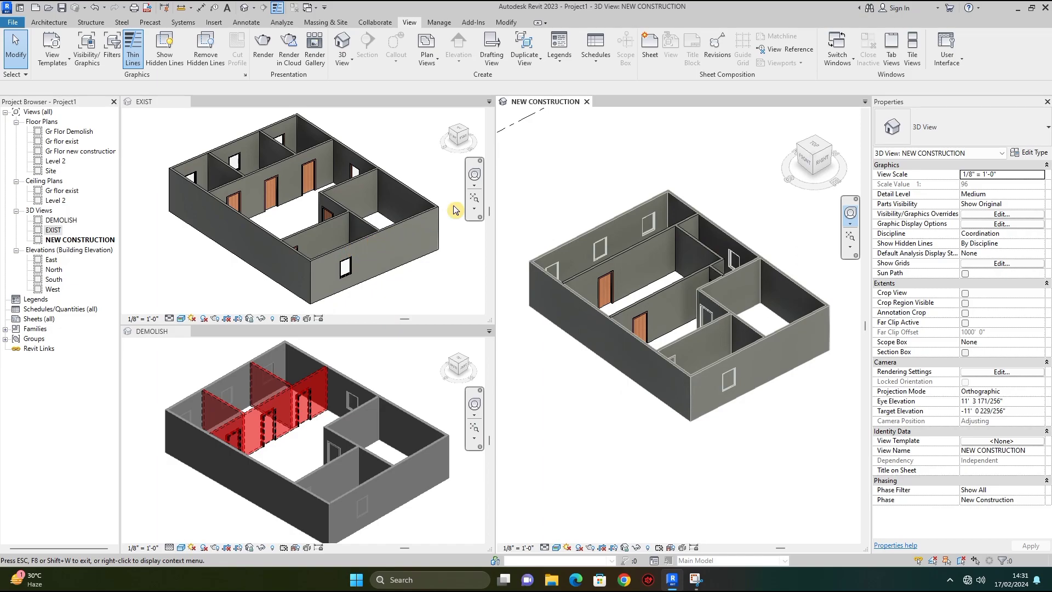
mouse_move(393, 219)
mouse_down()
mouse_move(408, 186)
mouse_move(411, 201)
mouse_move(373, 204)
mouse_move(395, 214)
mouse_up()
click(351, 399)
mouse_move(351, 399)
mouse_down()
mouse_move(349, 301)
mouse_move(359, 400)
mouse_up()
drag(304, 474, 314, 450)
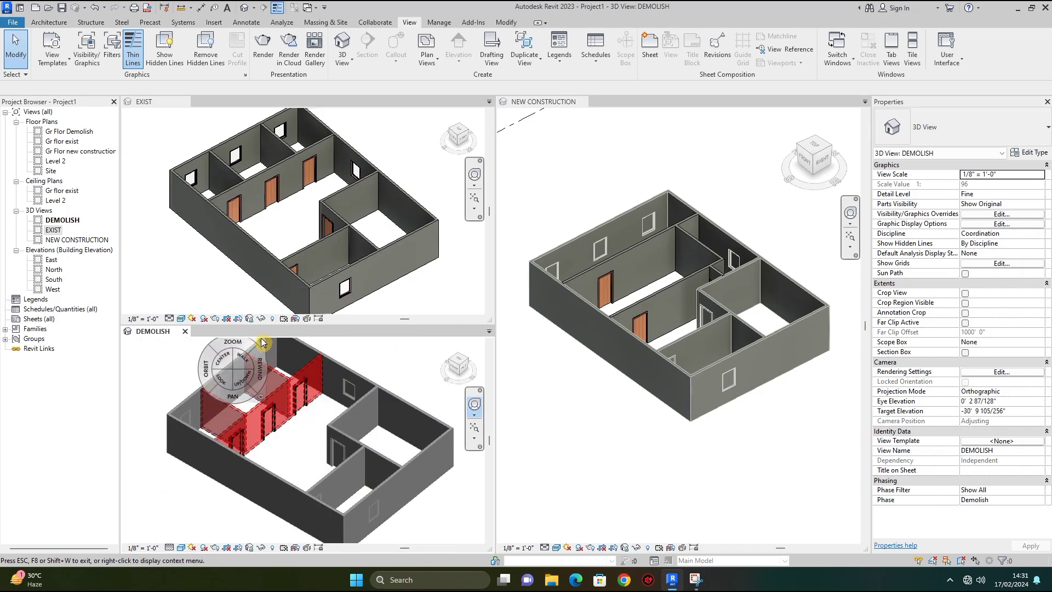
click(261, 342)
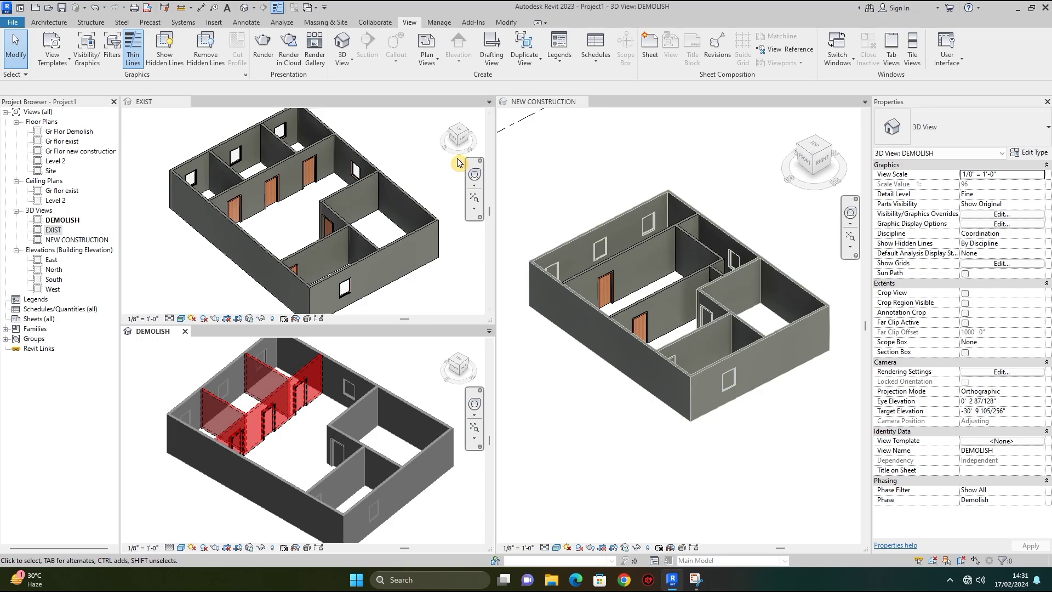
- Bring up the project's phasing settings
click(438, 22)
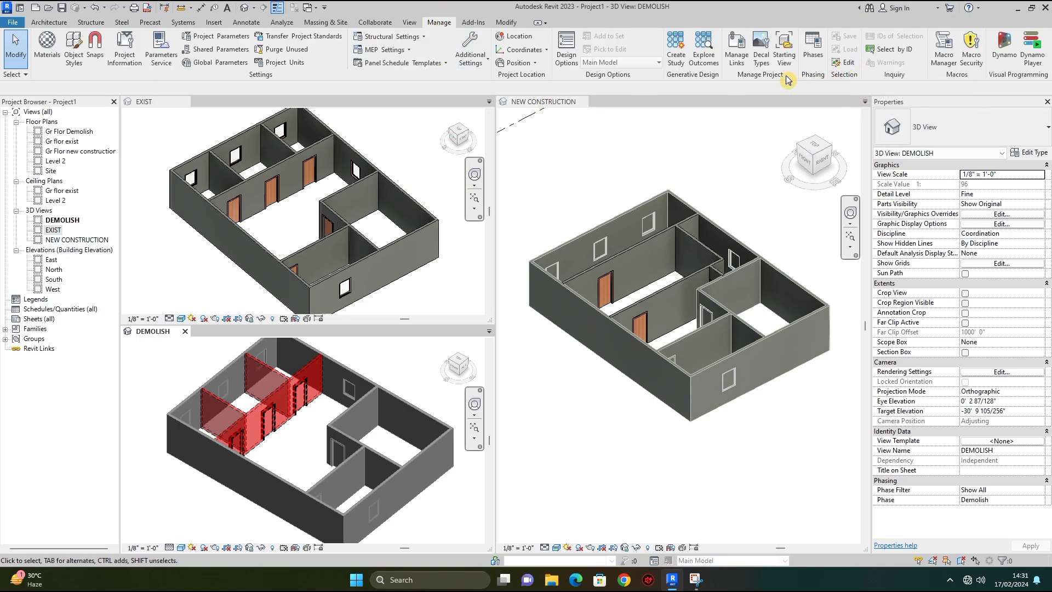